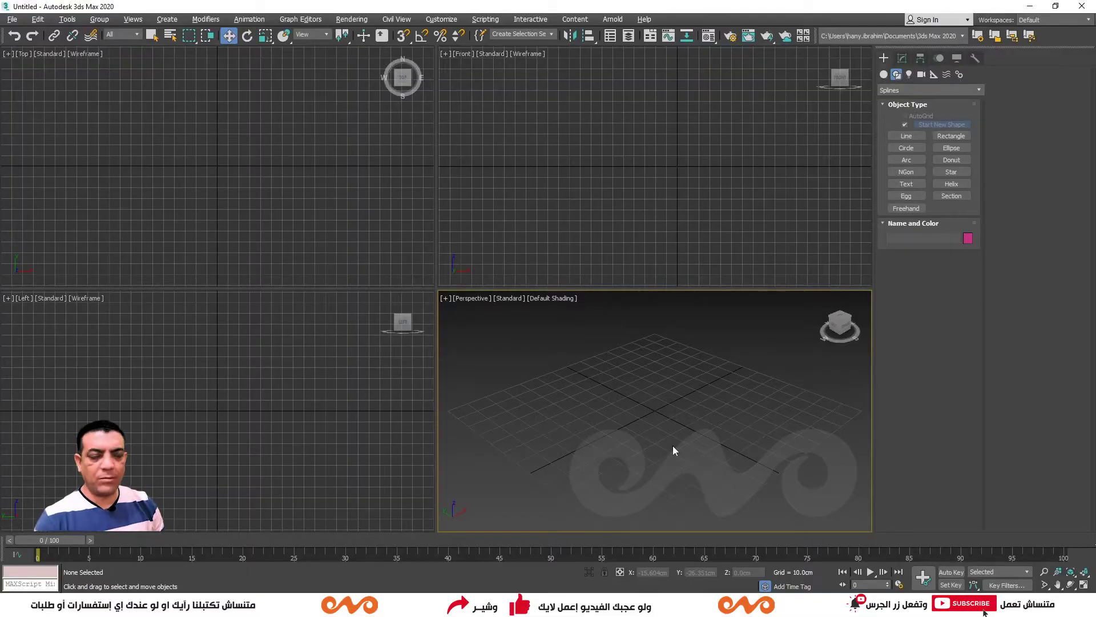
- Draw a test box in the maximized Perspective view, then delete it
left_click(884, 74)
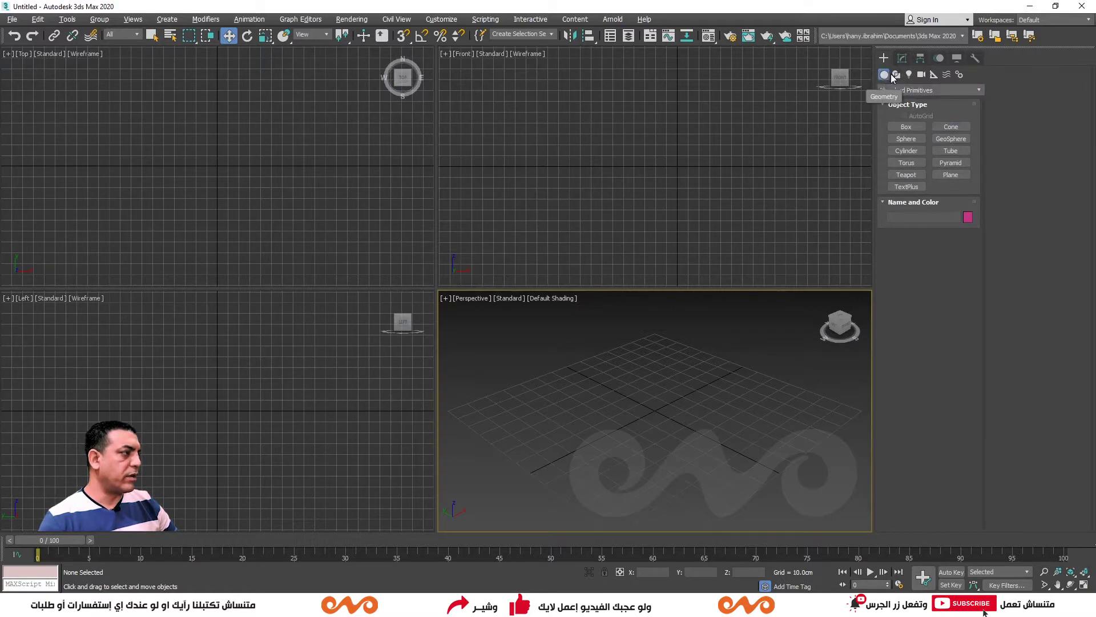
left_click(906, 126)
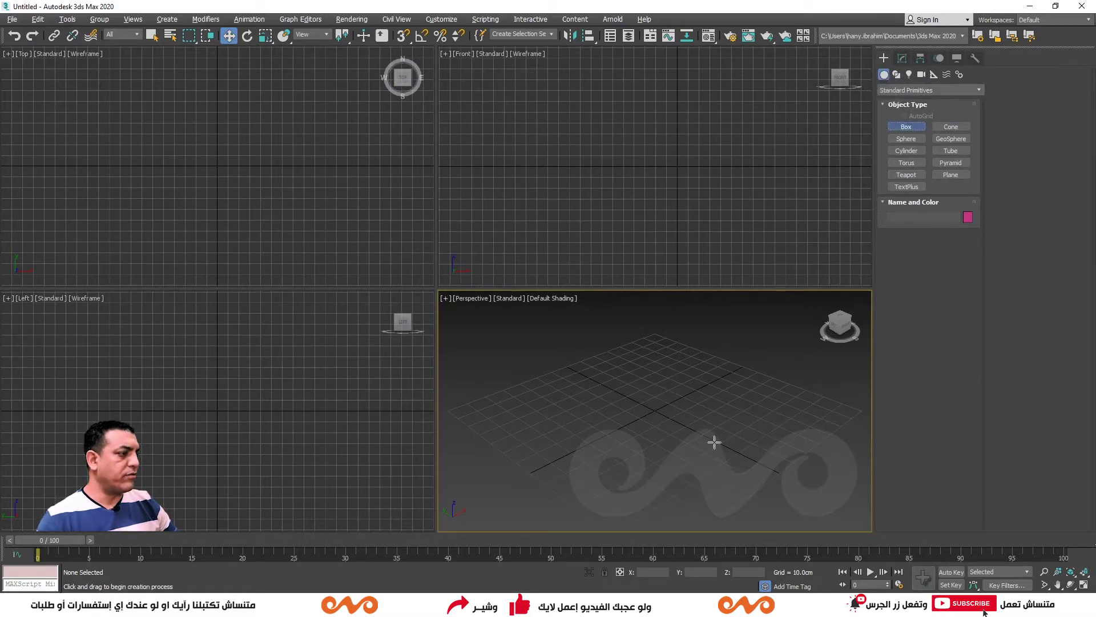
left_click_drag(617, 418, 697, 399)
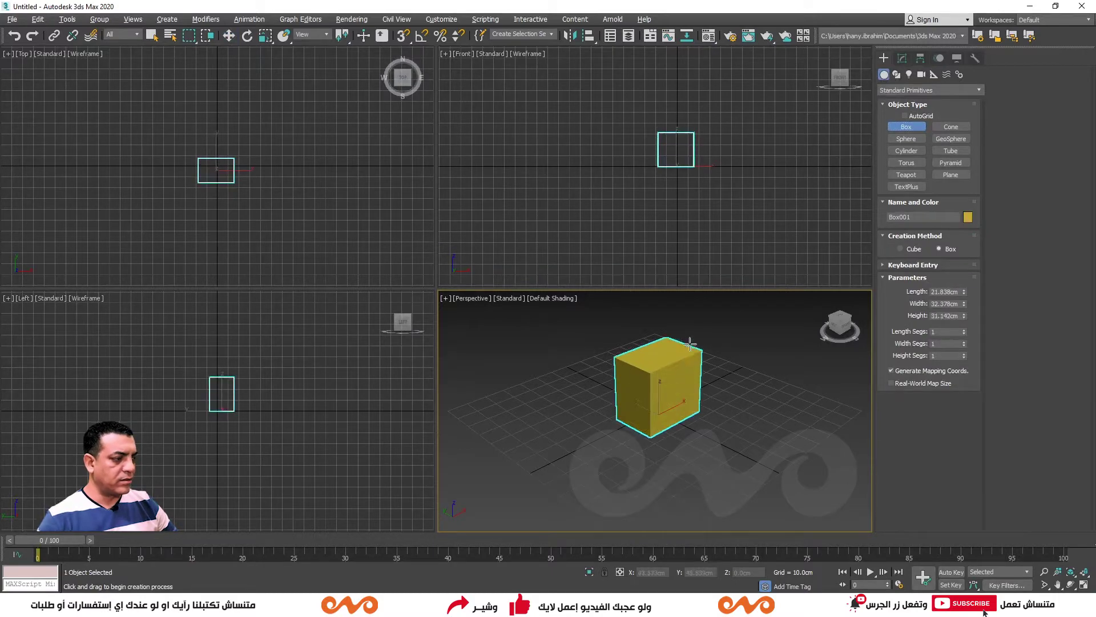
key("alt+w")
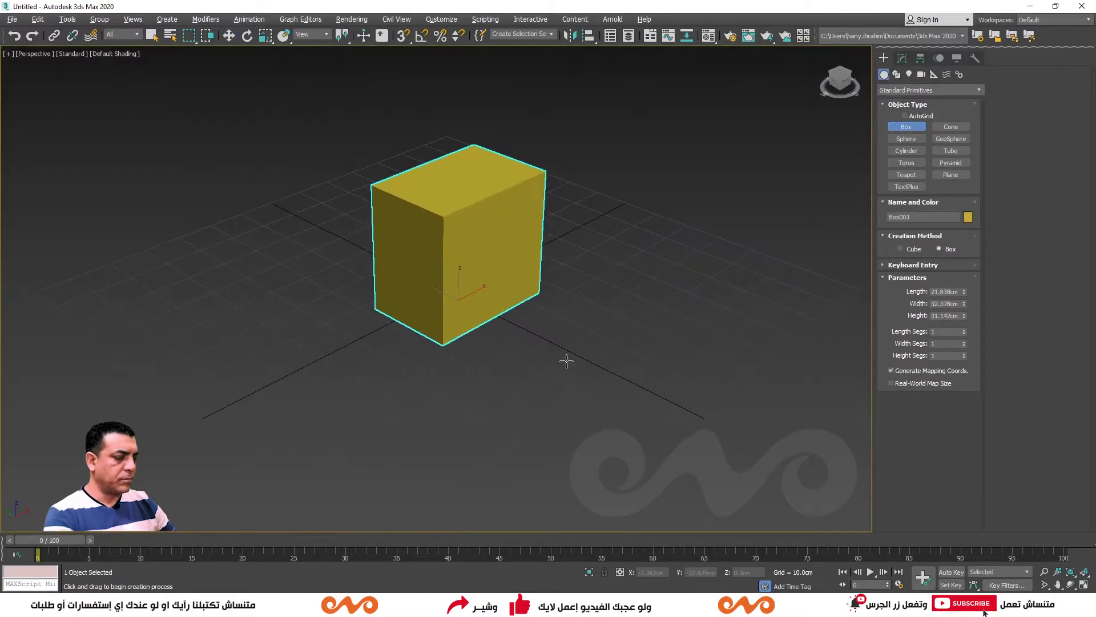
key("Delete")
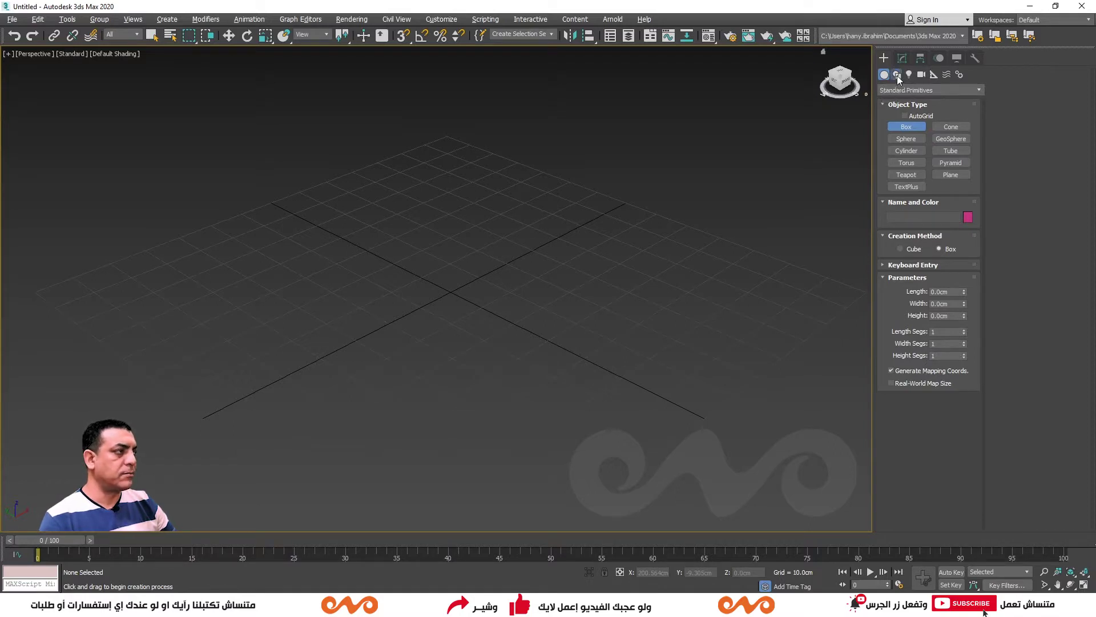
- Draw a test rectangle in Perspective, delete it, and maximize the Top view instead
left_click(897, 76)
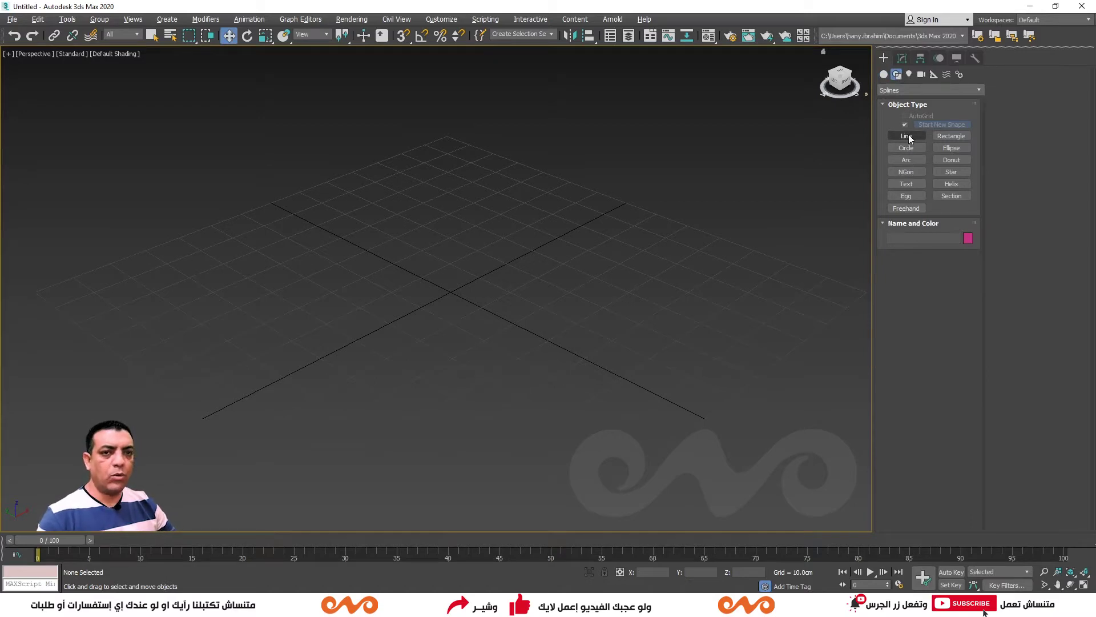
left_click(951, 136)
mouse_move(461, 243)
left_mouse_down()
mouse_move(446, 314)
mouse_move(471, 304)
left_mouse_up()
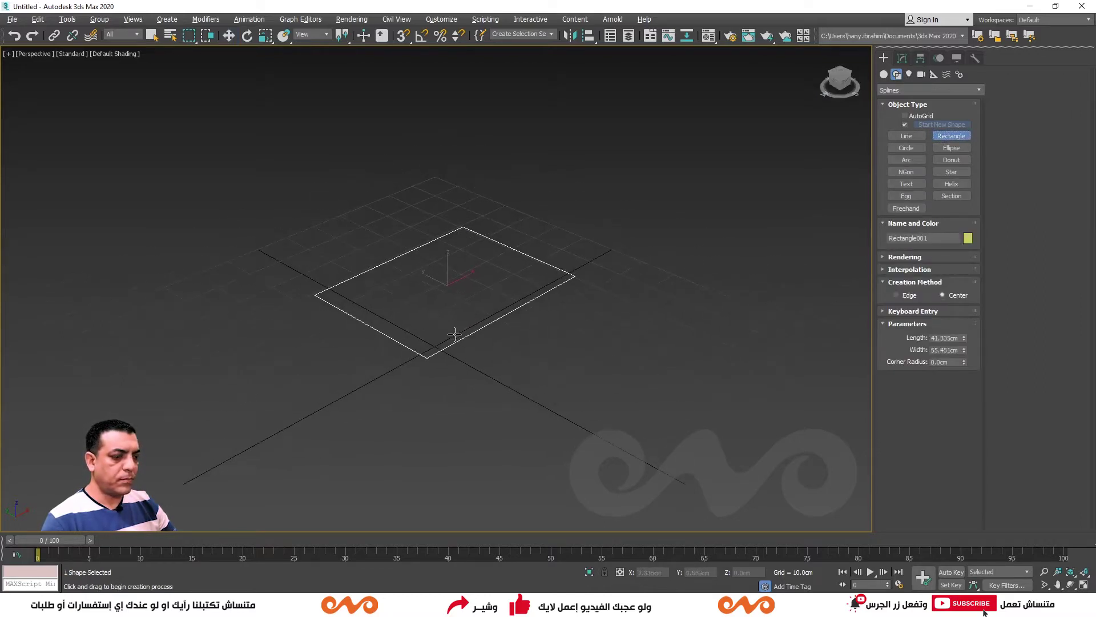
mouse_move(472, 304)
middle_mouse_down("alt")
mouse_move(465, 320)
mouse_move(517, 281)
middle_mouse_up("alt")
key("Delete")
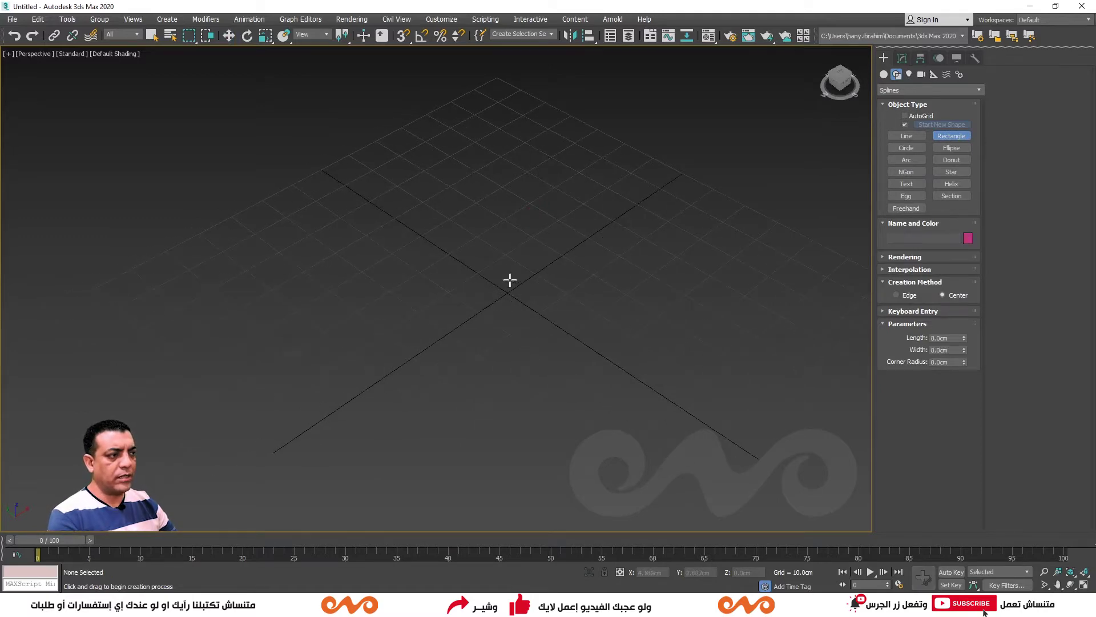
key("alt+w")
left_click(280, 217)
key("alt+w")
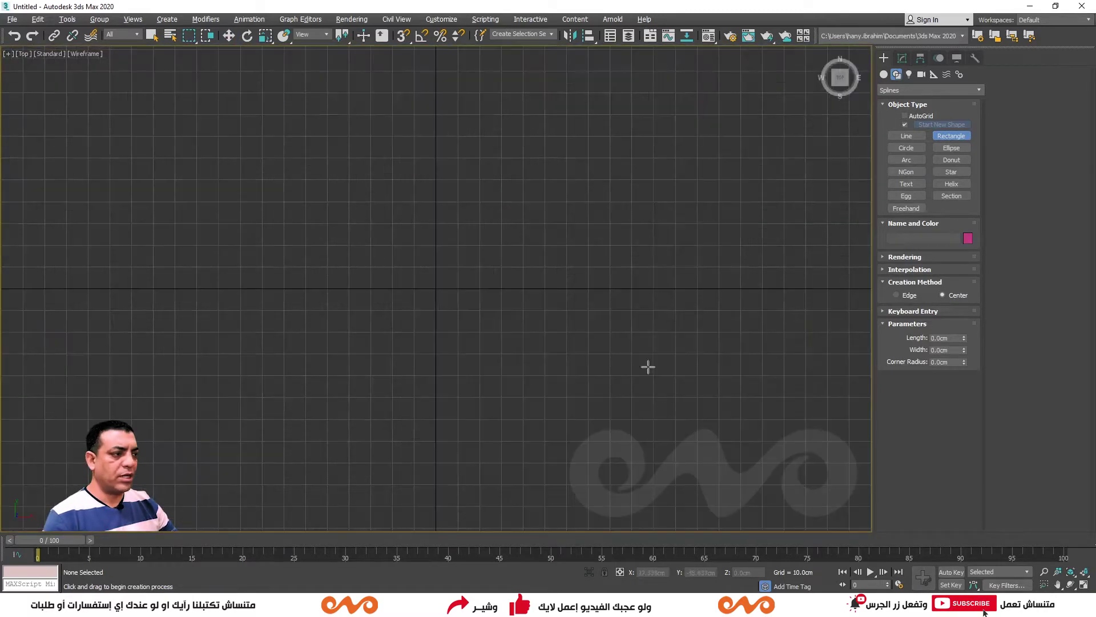
middle_click_drag(354, 326, 351, 324)
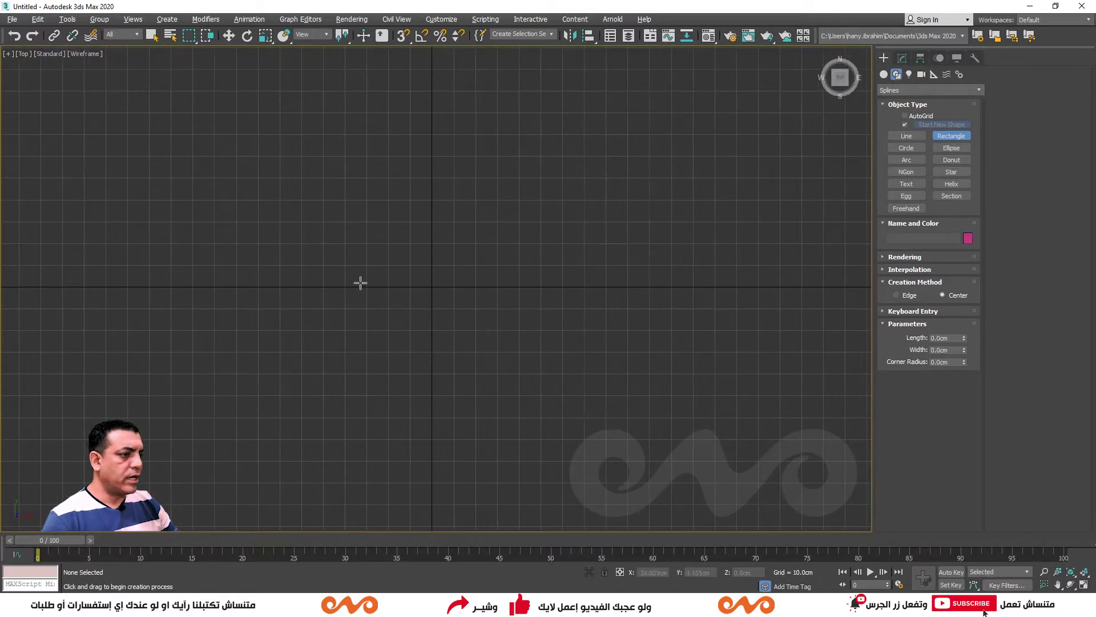
- Draw four rectangles alternating Edge and Center creation methods, then delete them all
left_click_drag(266, 206, 274, 206)
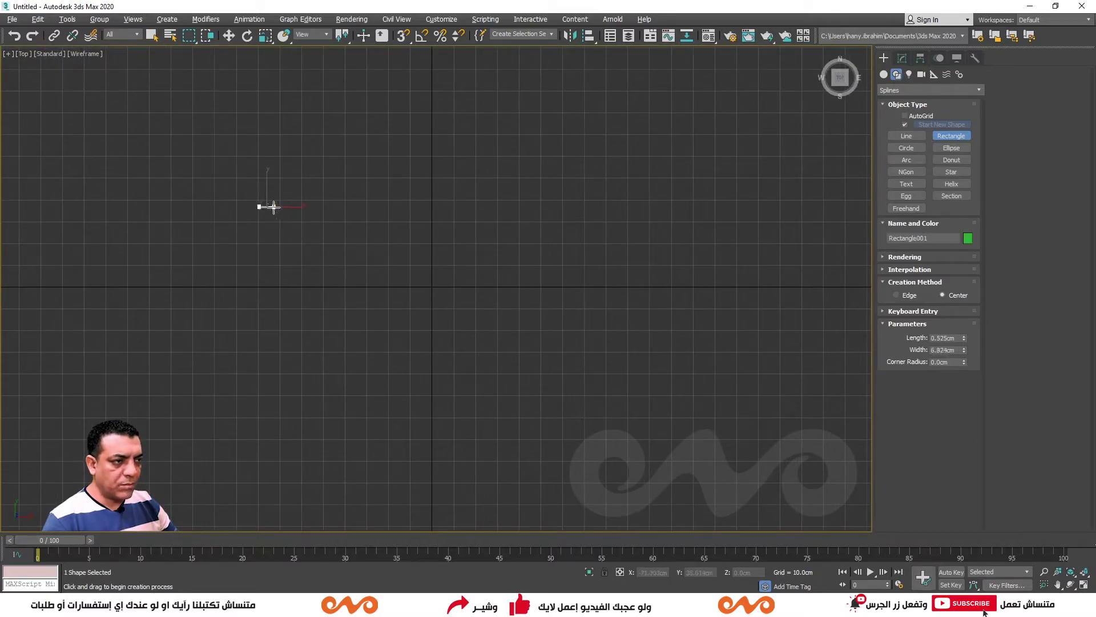
left_click_drag(273, 207, 350, 257)
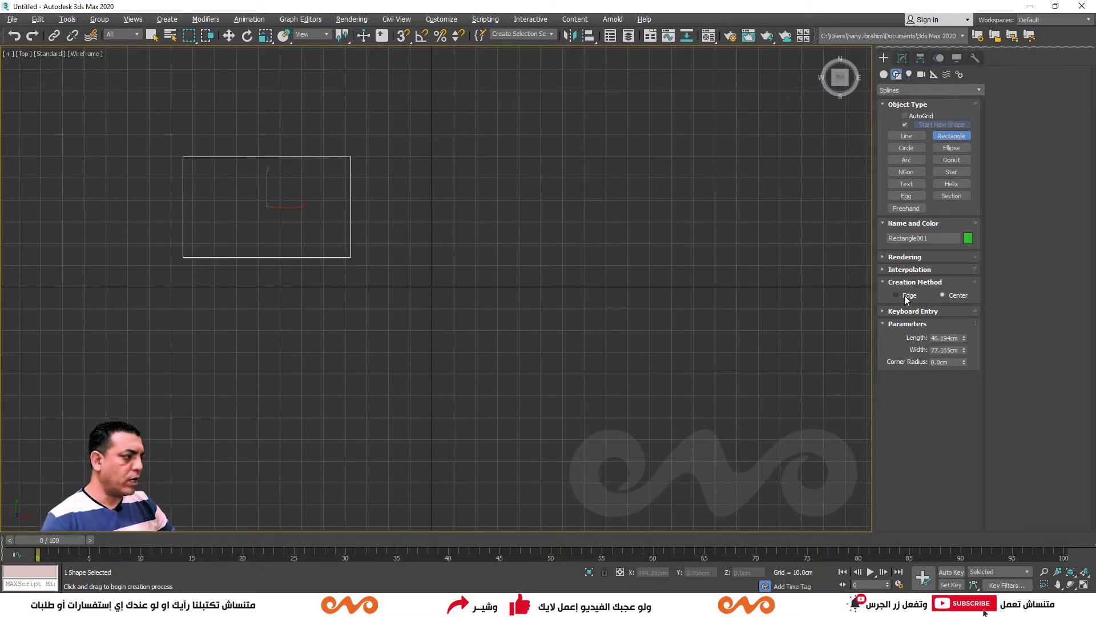
left_click_drag(410, 155, 605, 266)
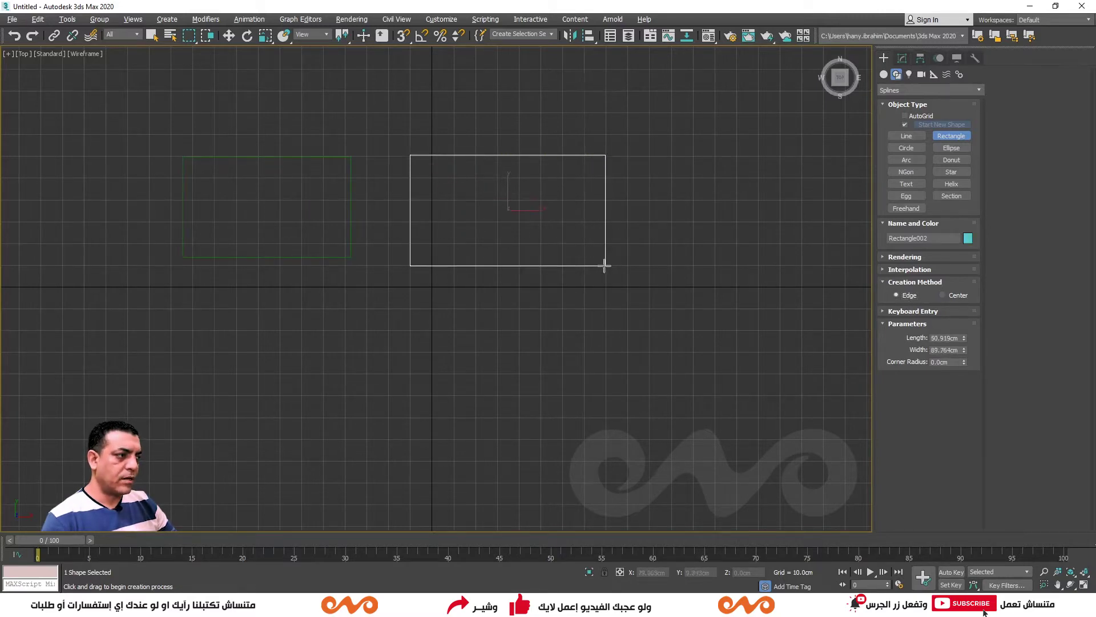
left_click(952, 297)
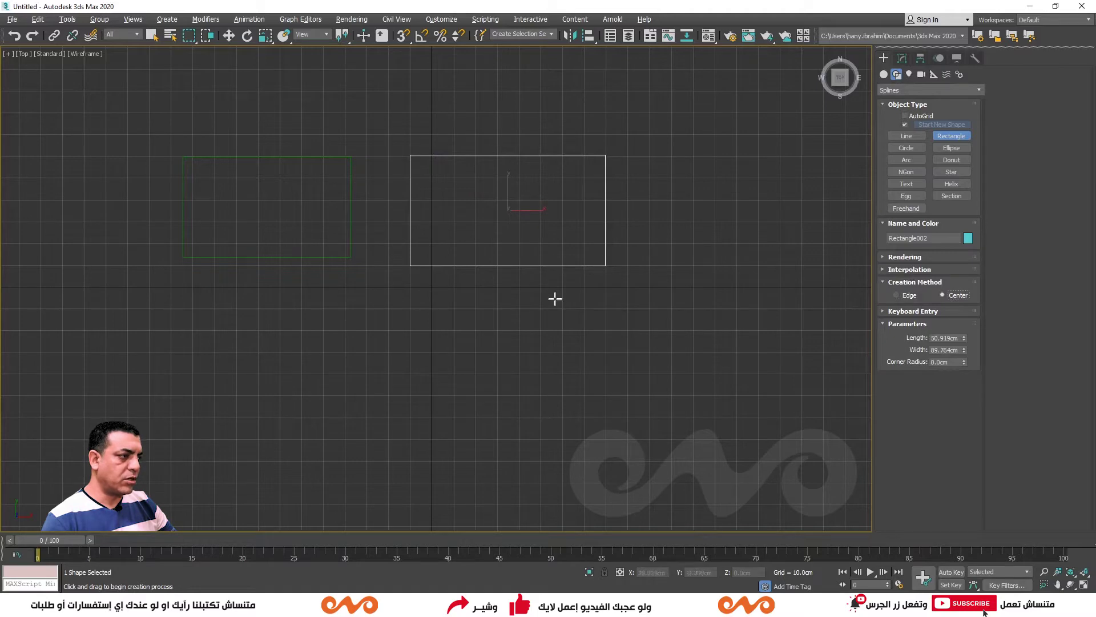
mouse_move(488, 337)
left_mouse_down()
mouse_move(518, 321)
mouse_move(522, 291)
mouse_move(544, 291)
left_mouse_up()
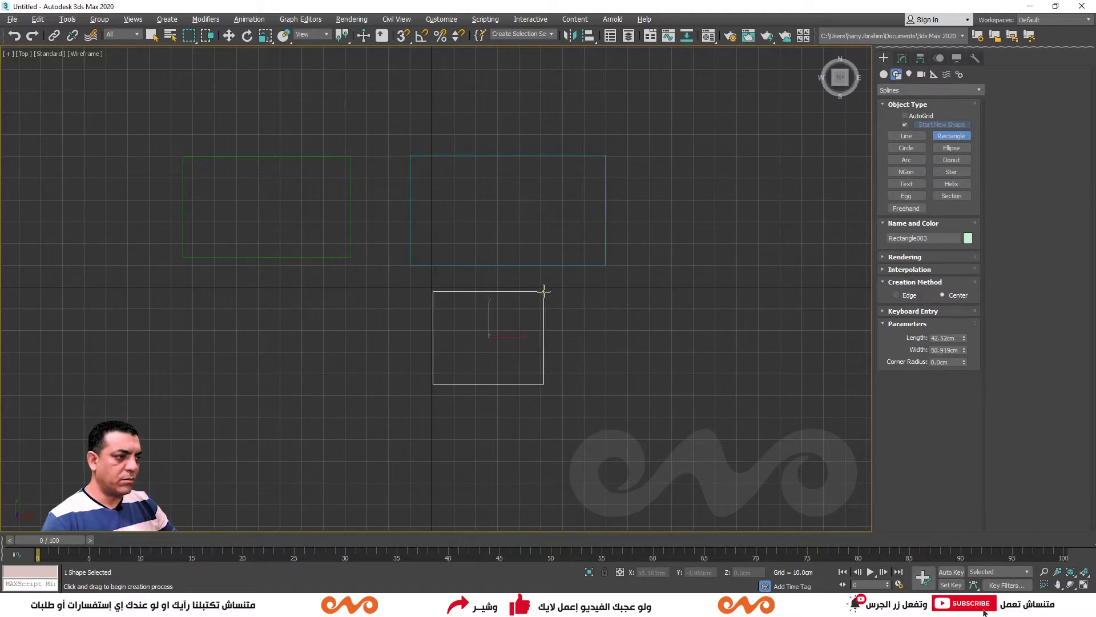
left_click(912, 294)
left_click_drag(278, 284, 392, 388)
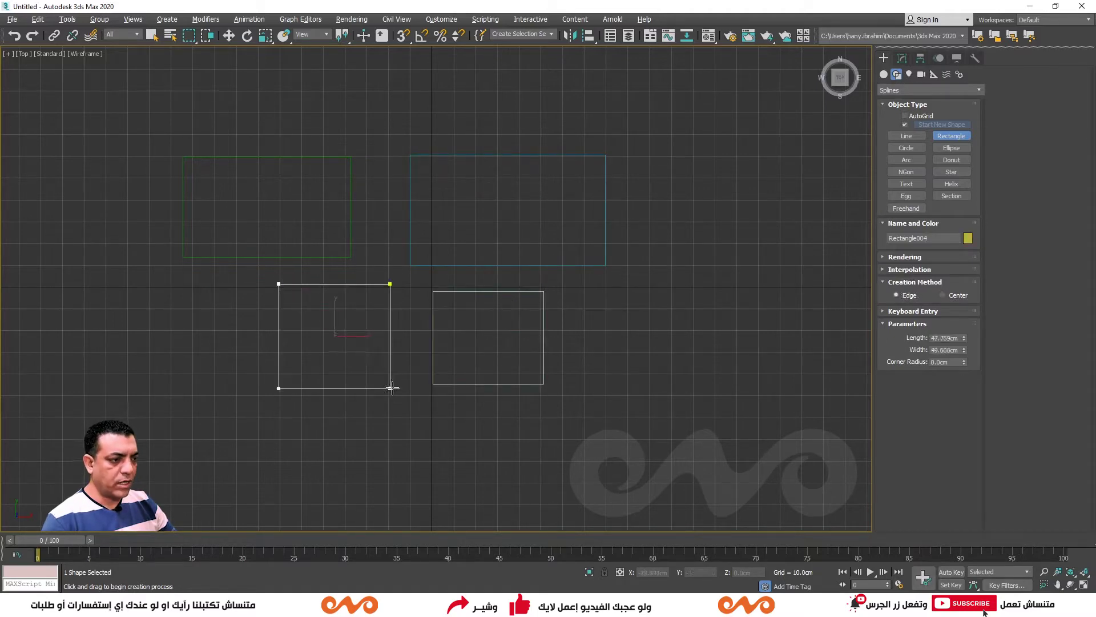
key("ctrl+a")
key("Delete")
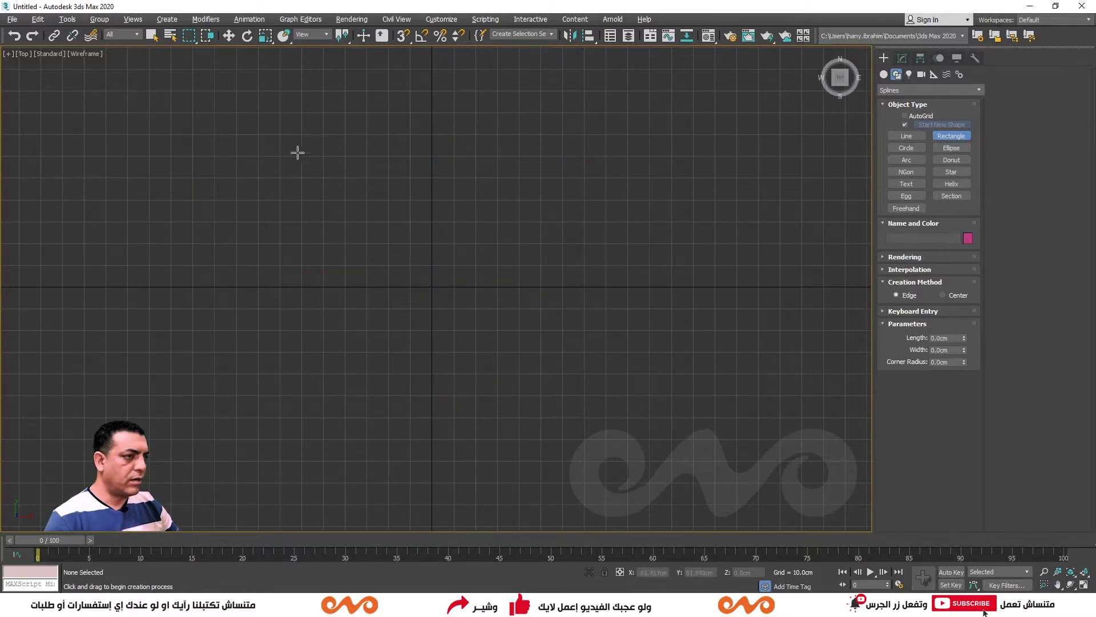
- Draw Rectangle001 in Top view at 90 cm by 130 cm, with a 1.59 cm corner radius
left_click_drag(268, 142, 542, 350)
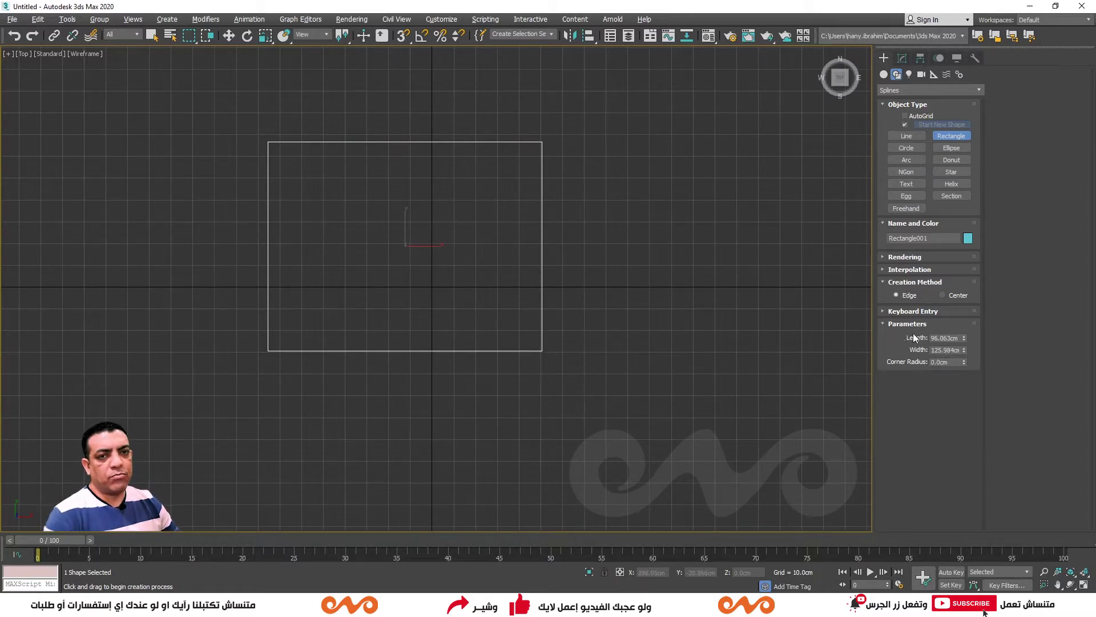
double_click(946, 338)
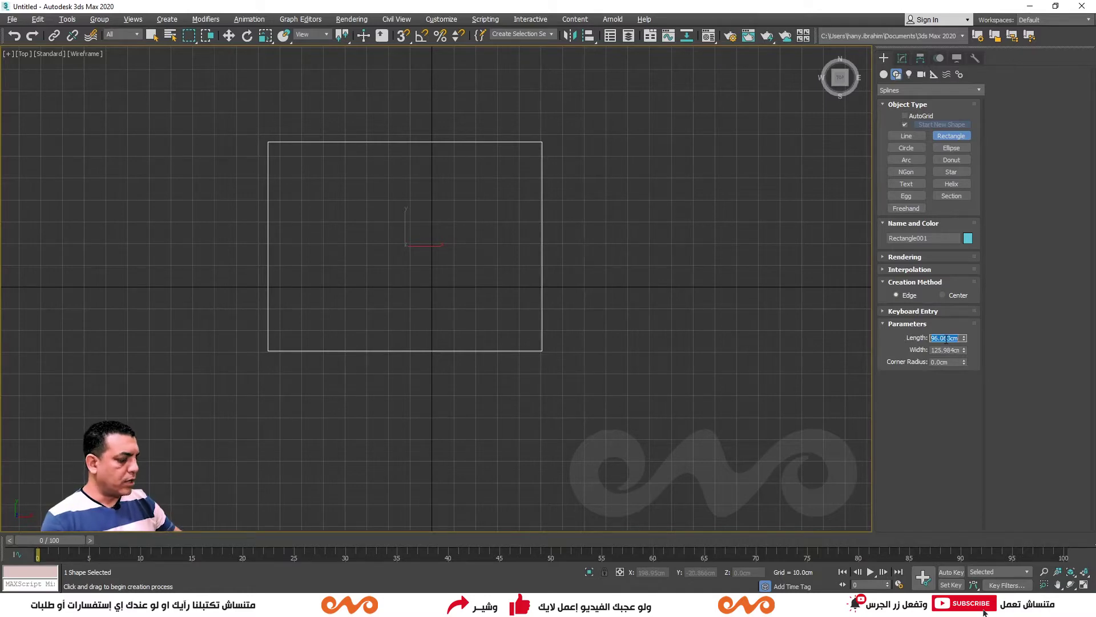
type("90")
key("Tab")
type("90")
key("Tab")
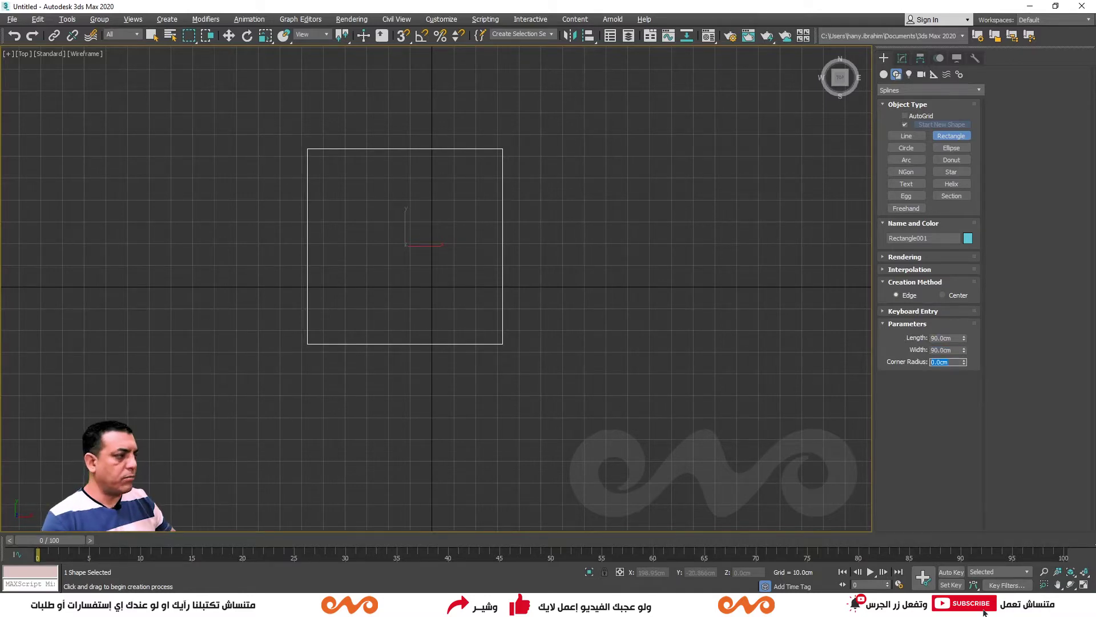
key("shift+Tab")
type("30")
key("Return")
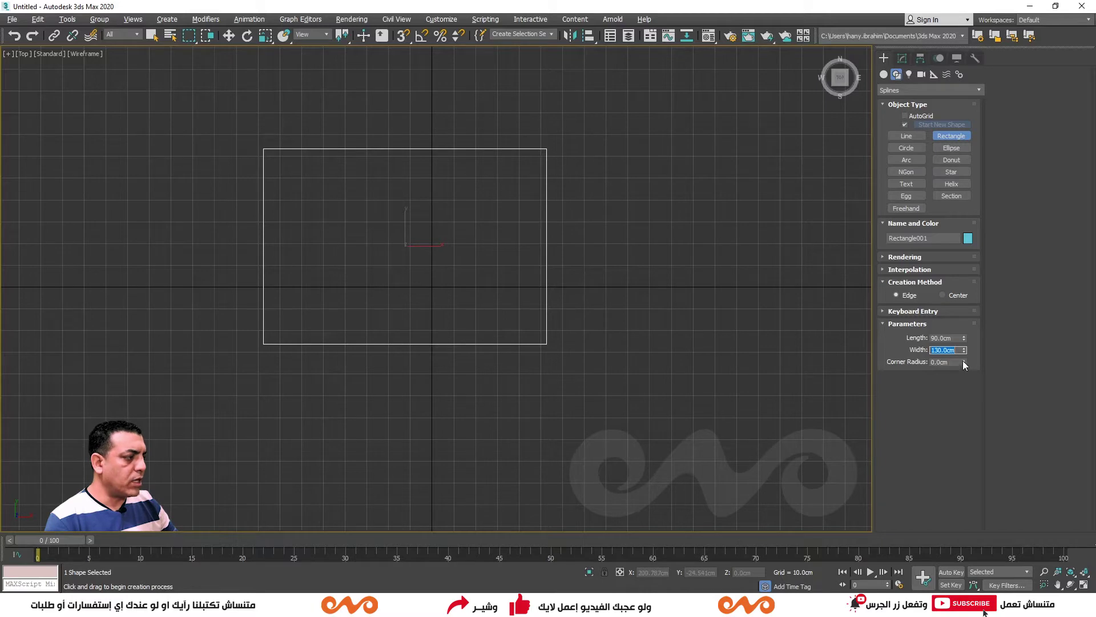
left_click_drag(963, 362, 948, 270)
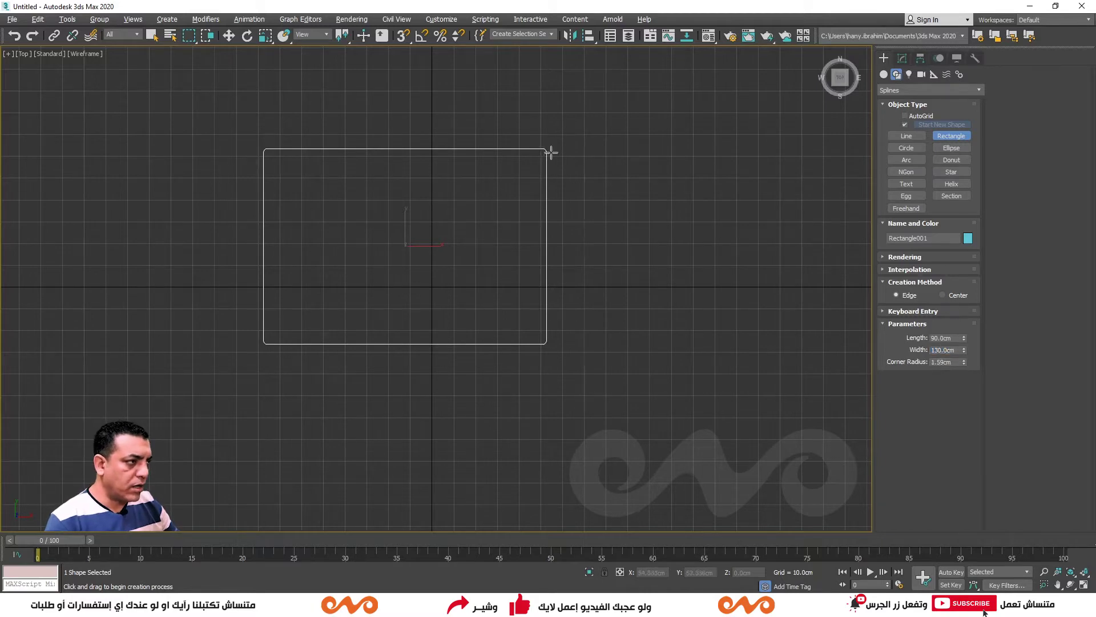
- Reset the rectangle's corner radius to 0 and reframe it in the Top view
right_click(964, 365)
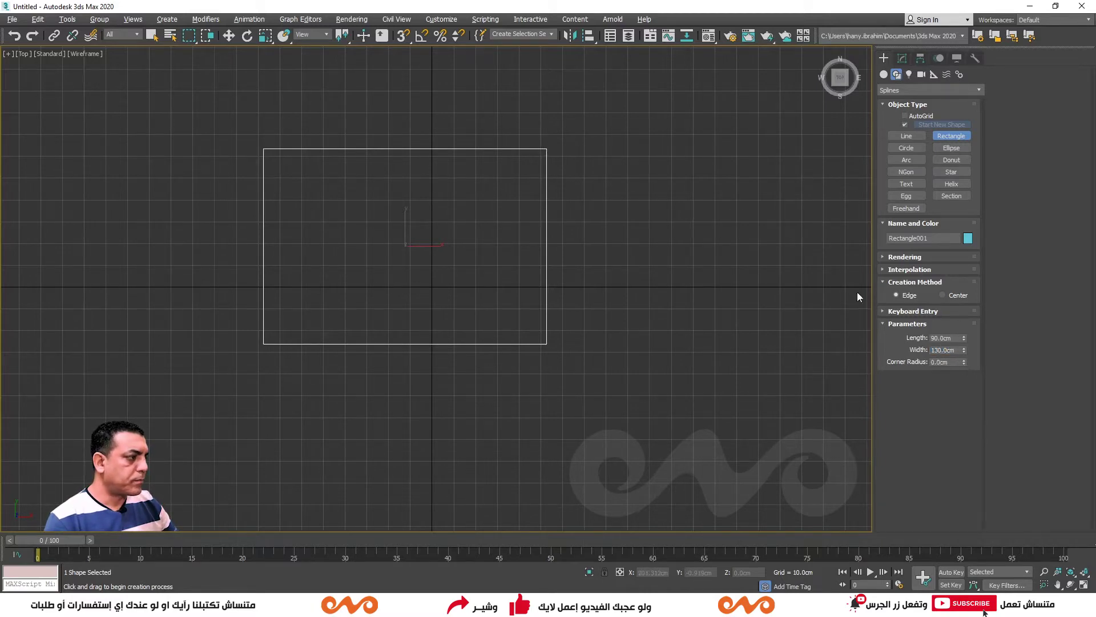
middle_click_drag(520, 155, 491, 218)
scroll(492, 218, "up", 4)
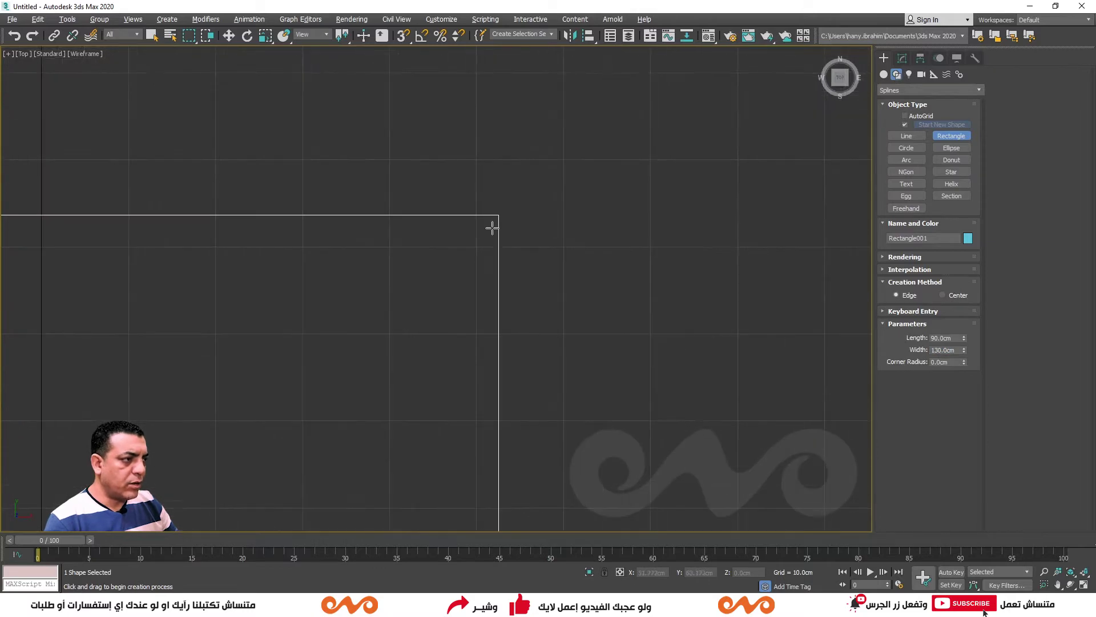
scroll(514, 254, "down", 5)
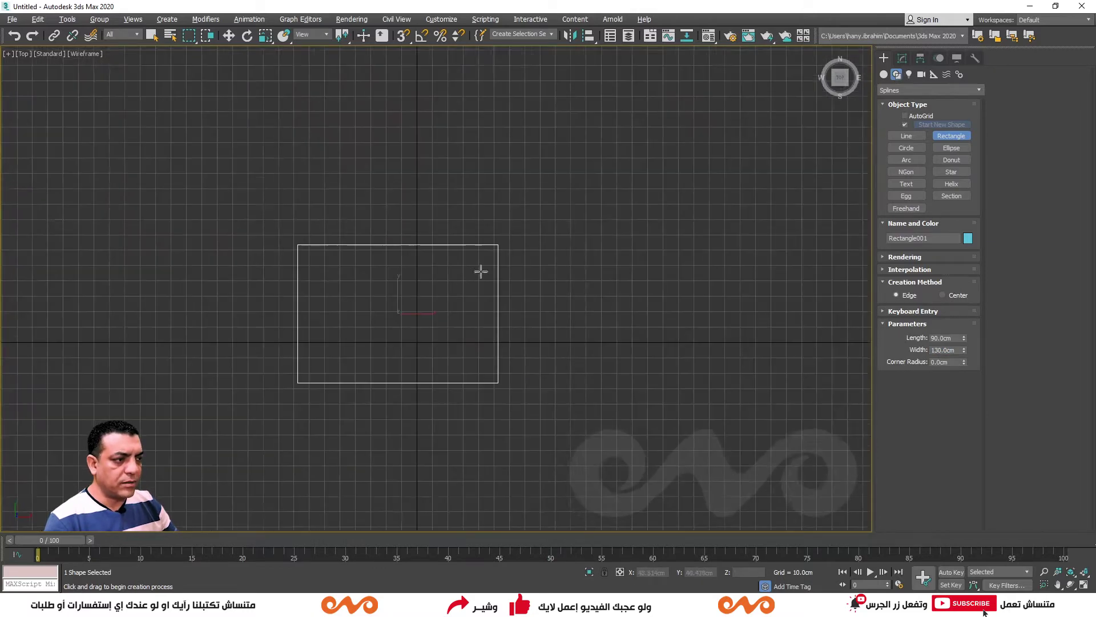
scroll(502, 283, "up", 2)
scroll(502, 263, "up", 2)
middle_click_drag(482, 257, 494, 258)
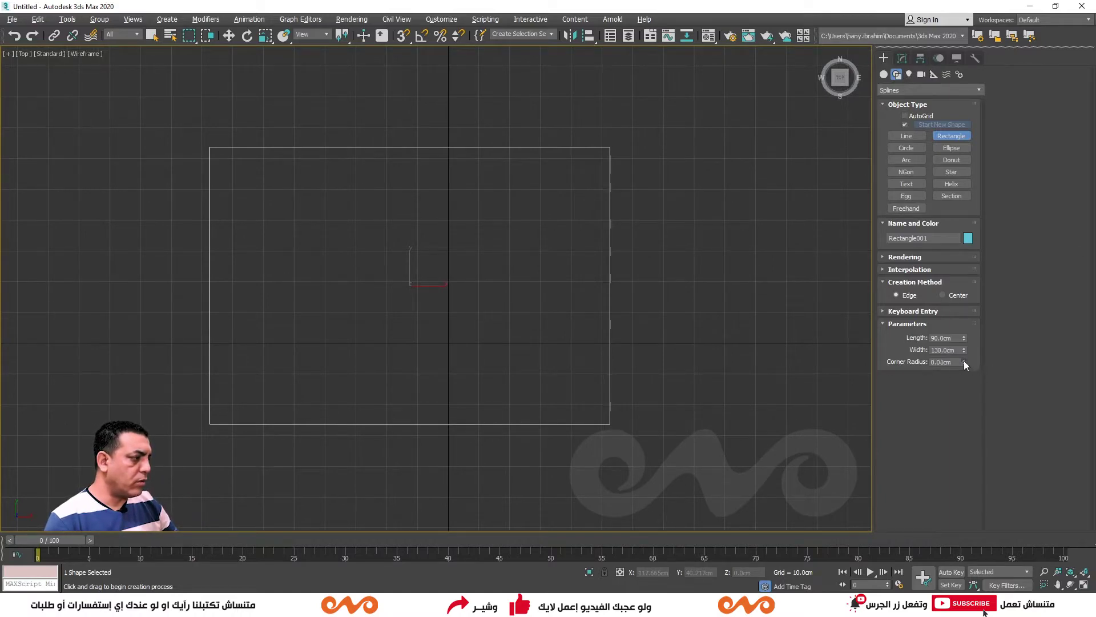
- Round the rectangle's corners again, then delete it and pick the Circle spline
mouse_move(964, 361)
left_mouse_down()
mouse_move(964, 315)
mouse_move(945, 283)
left_mouse_up()
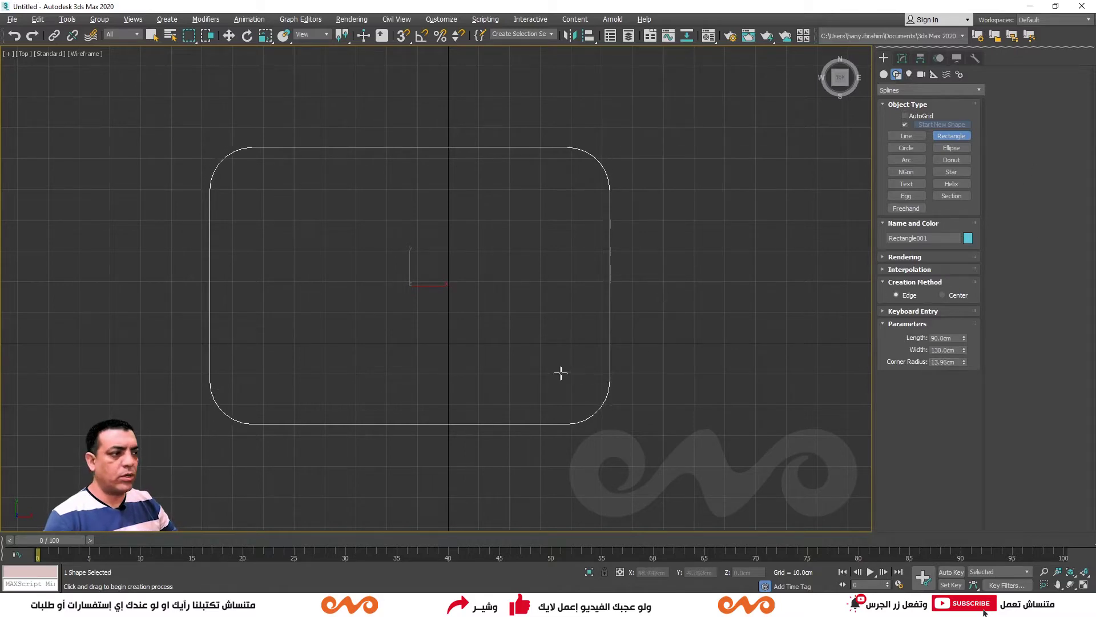
middle_click_drag(558, 371, 574, 349)
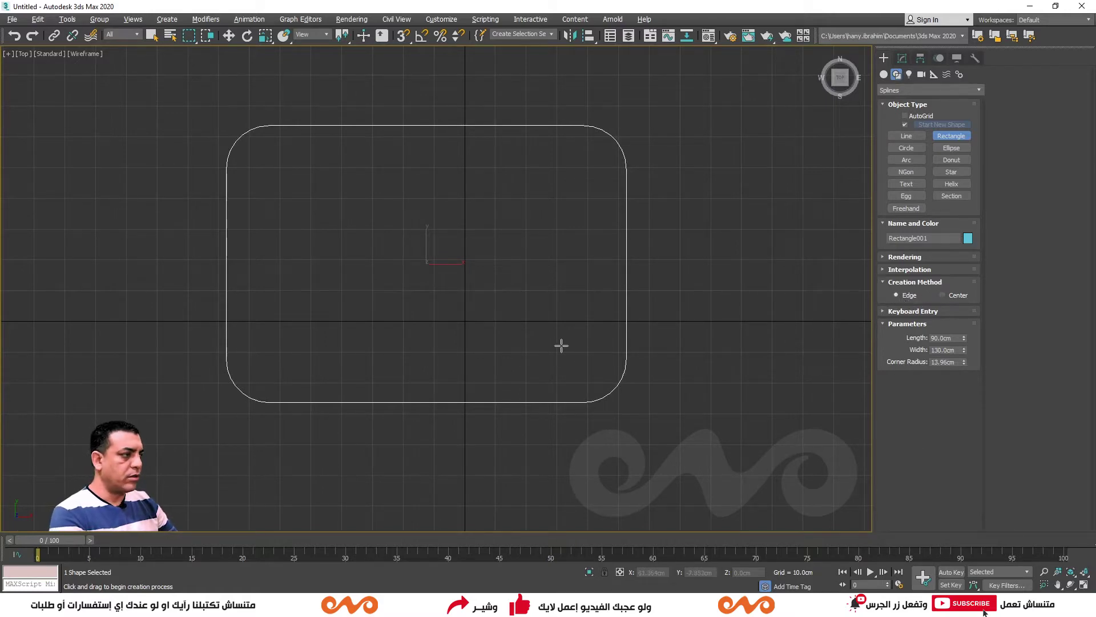
key("Delete")
left_click(905, 149)
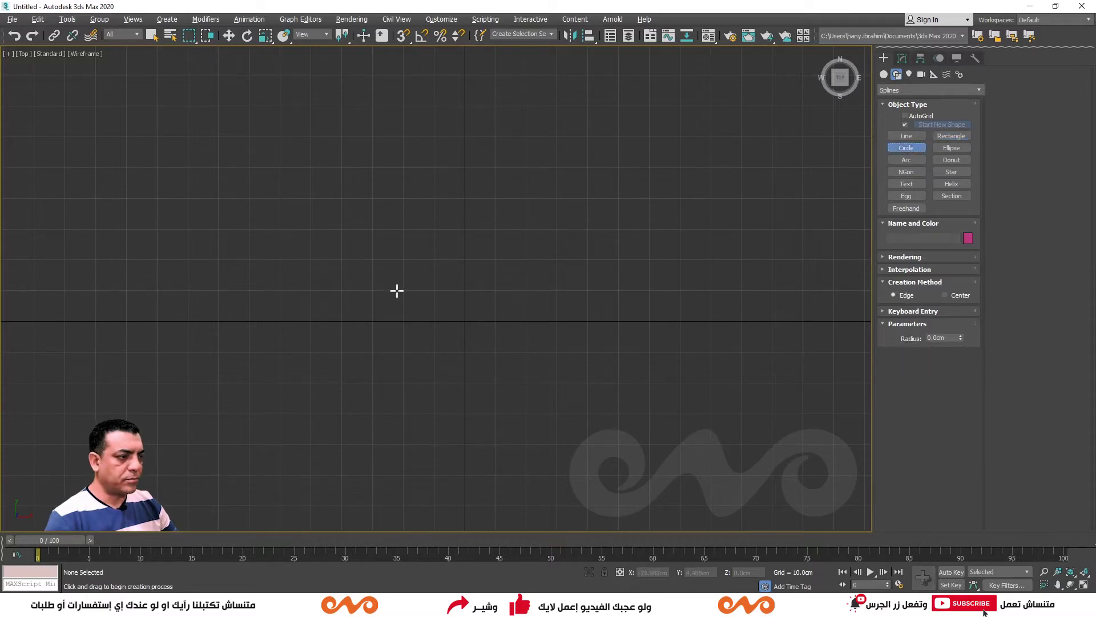
- Try drawing circles with Edge and Center creation methods, undoing the first two
mouse_move(381, 308)
left_mouse_down()
mouse_move(430, 187)
mouse_move(414, 246)
mouse_move(448, 195)
left_mouse_up()
key("ctrl+z")
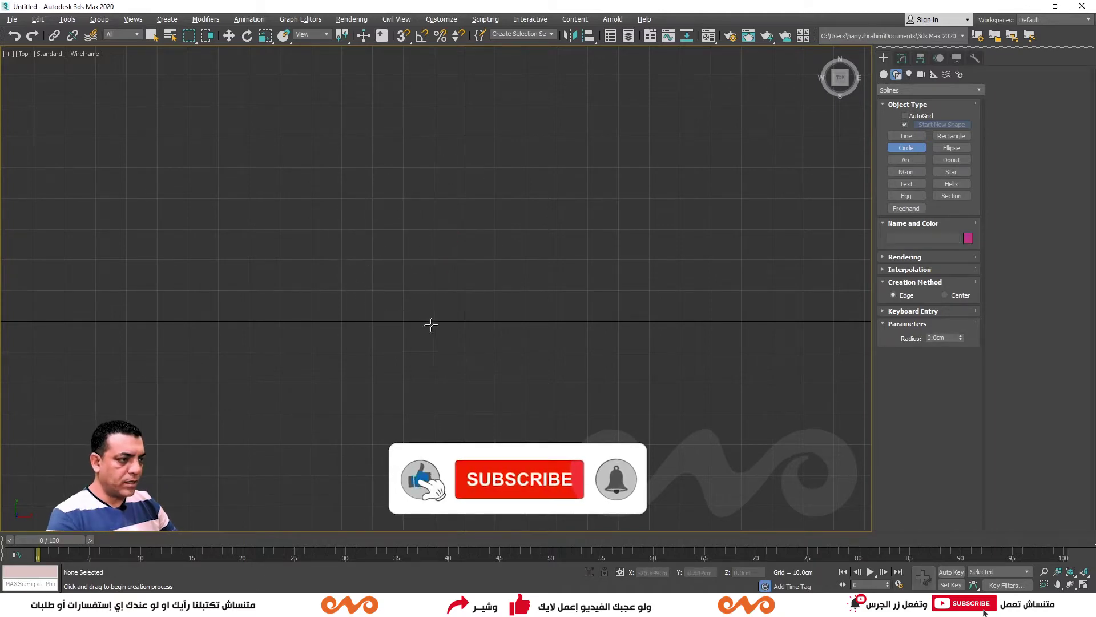
left_click_drag(463, 323, 557, 193)
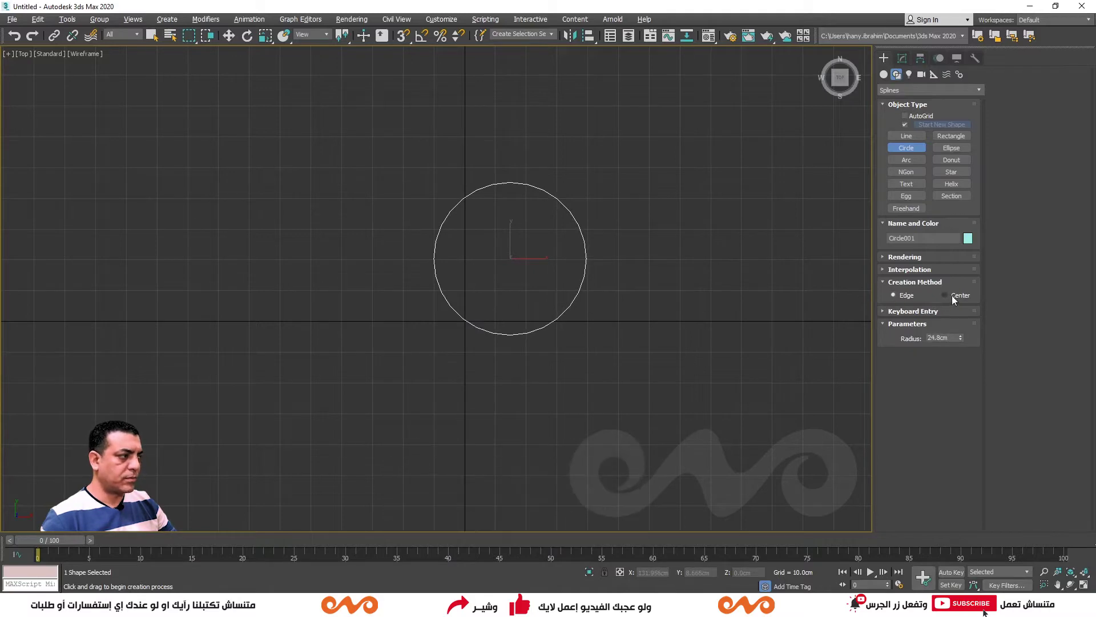
key("ctrl+z")
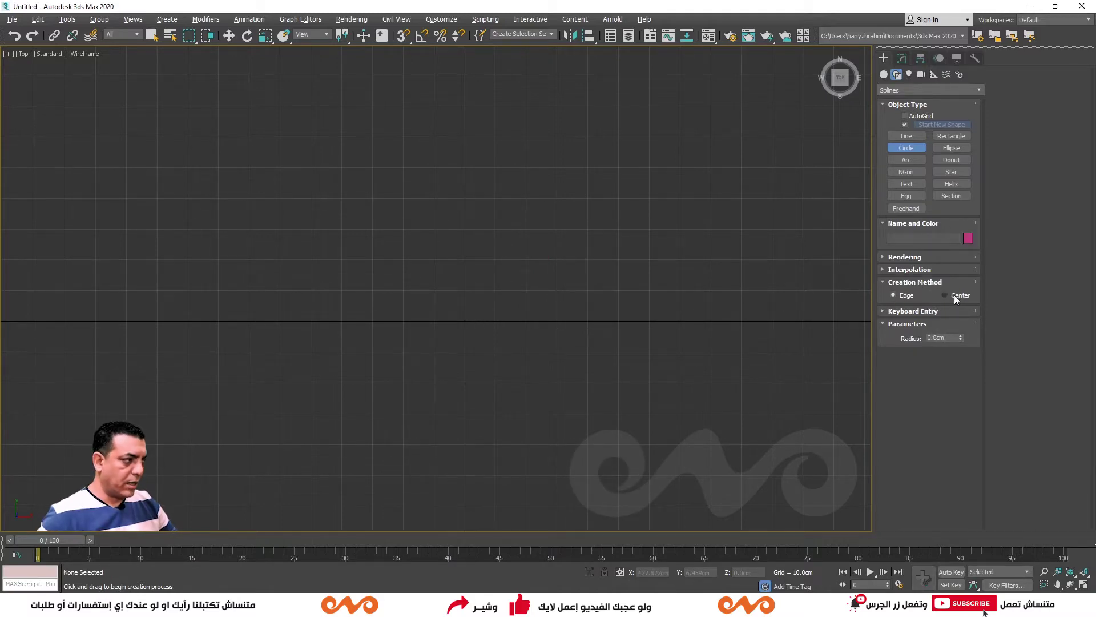
left_click(953, 294)
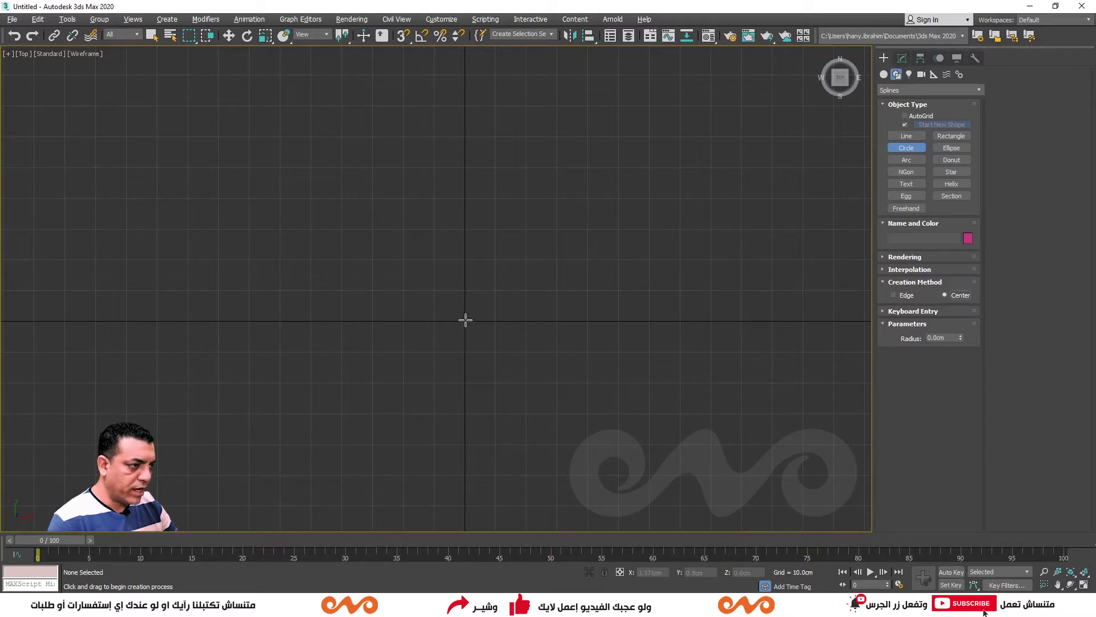
left_click_drag(464, 321, 527, 247)
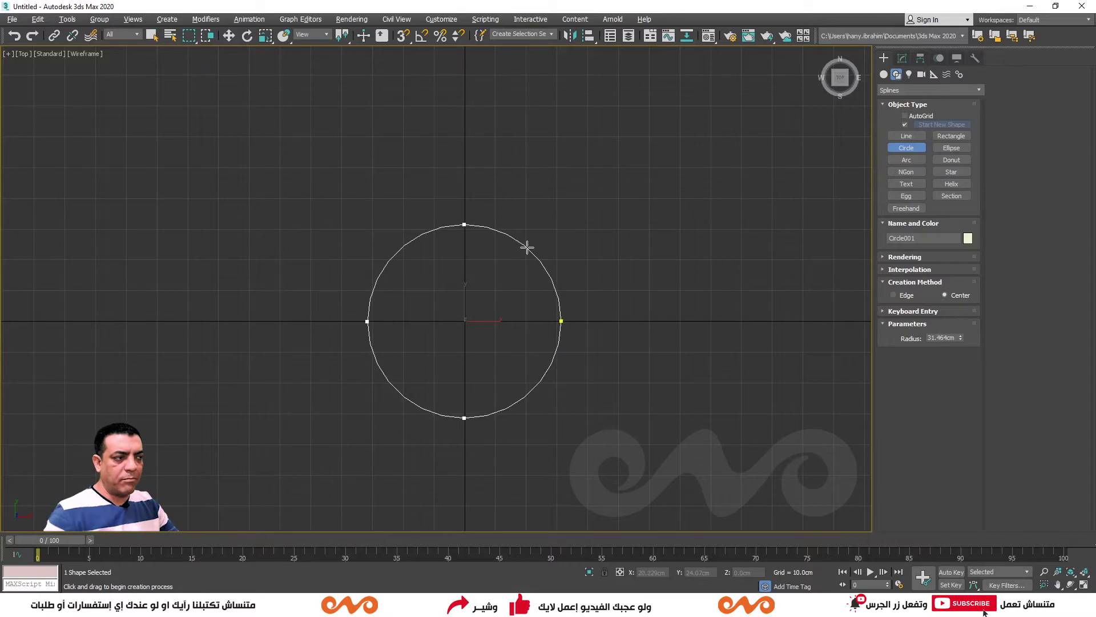
mouse_move(527, 247)
left_mouse_down()
mouse_move(537, 220)
mouse_move(479, 167)
left_mouse_up()
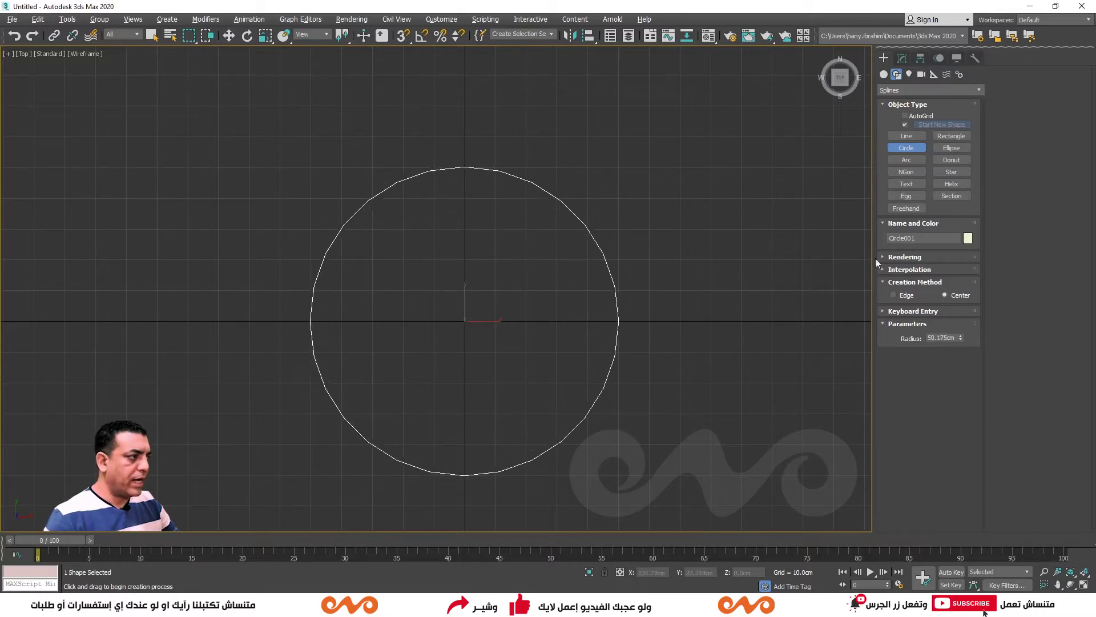
- Draw circles using the Edge method and set the last one's radius to 30 cm
left_click(904, 296)
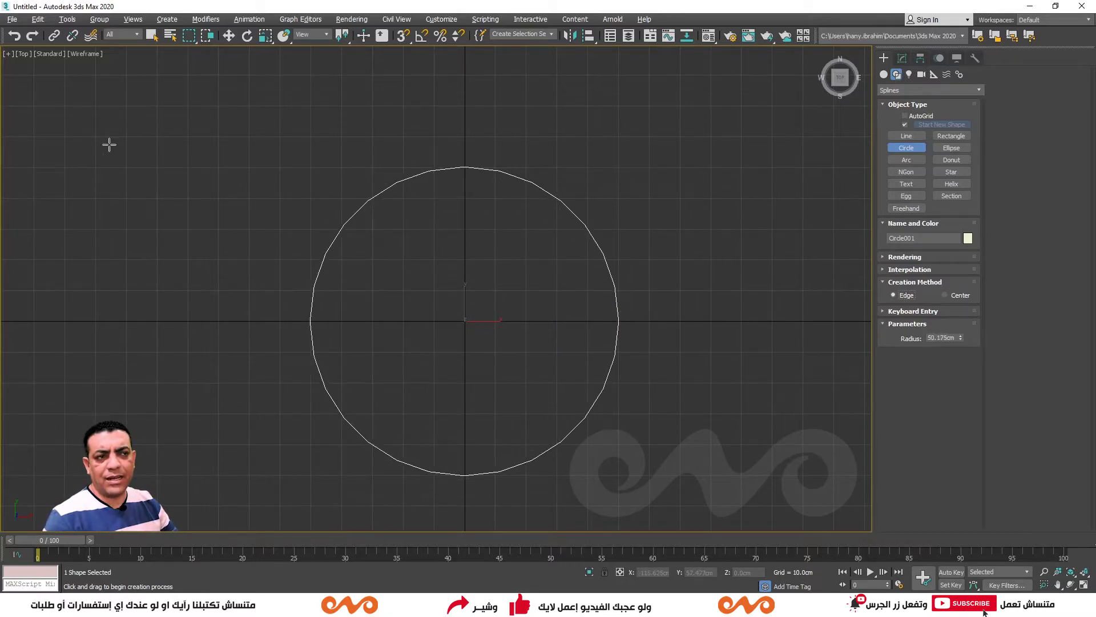
left_click_drag(95, 134, 196, 224)
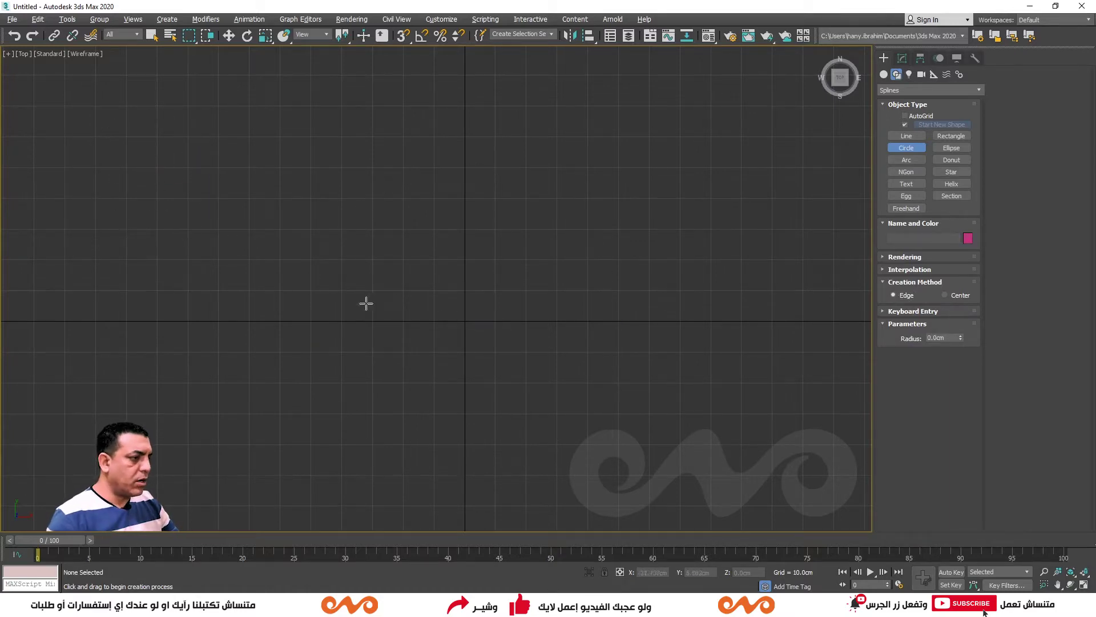
left_click_drag(460, 315, 596, 437)
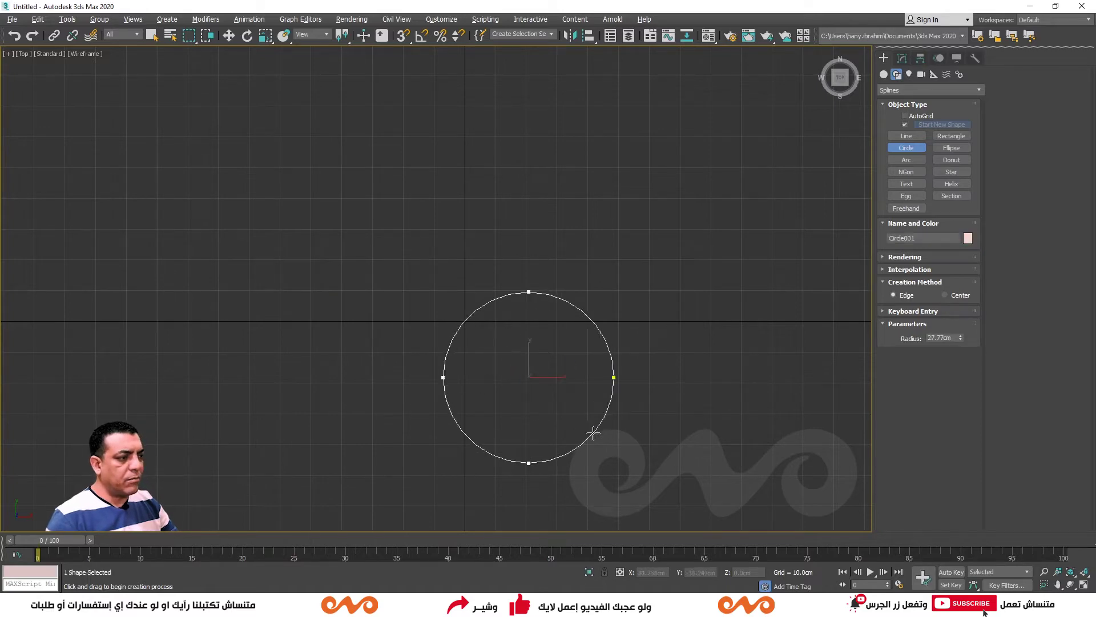
double_click(954, 338)
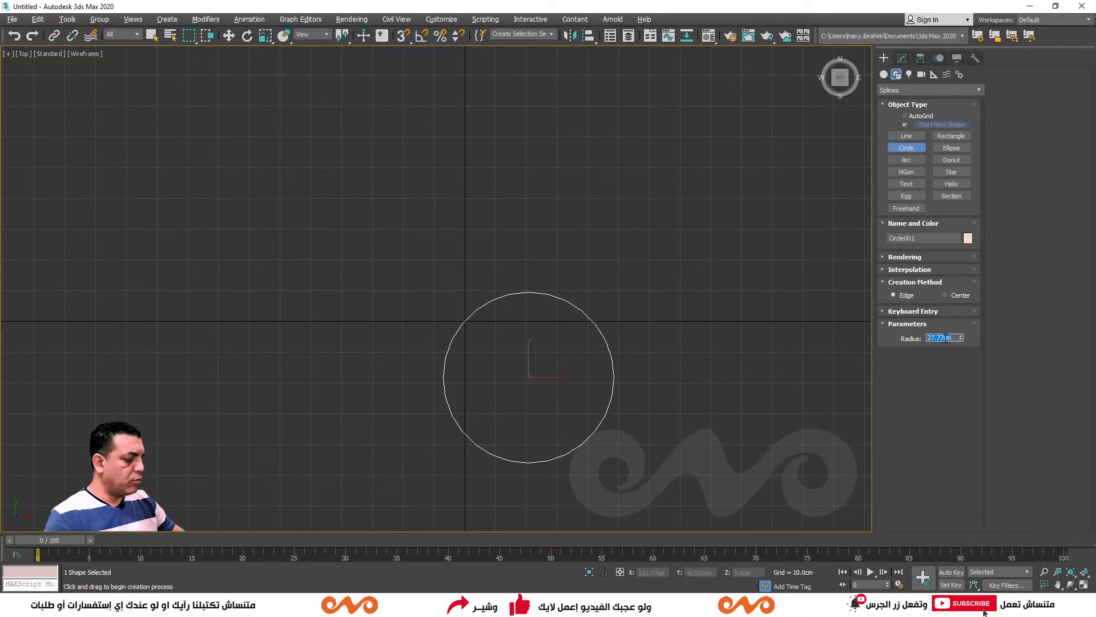
type("30")
key("Return")
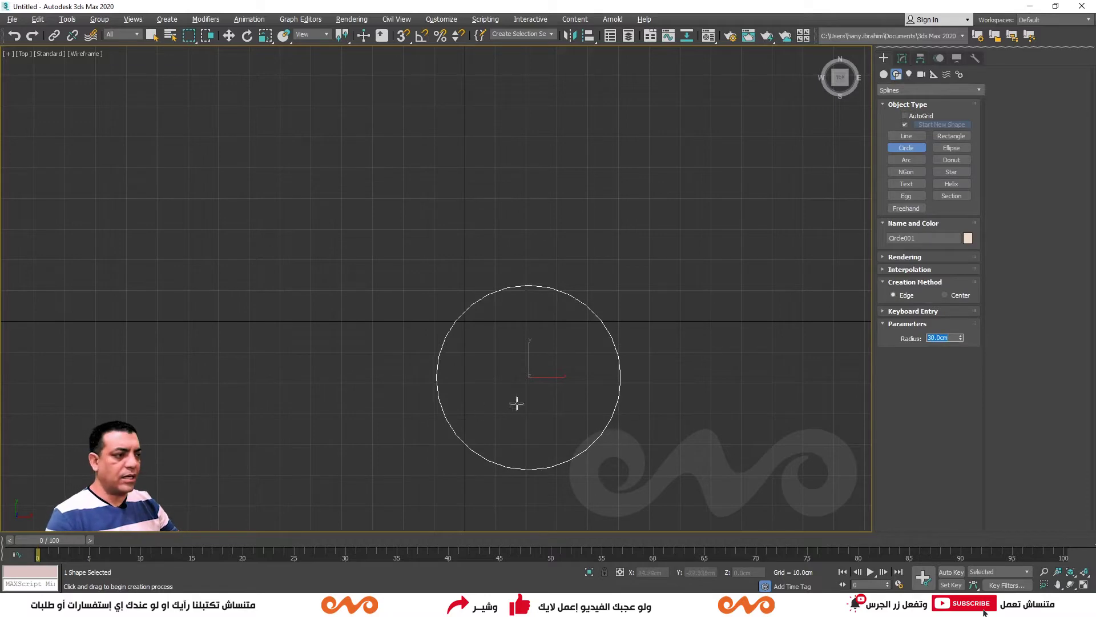
- Move the circle onto the world origin and draw a test rectangle from its centre
key("w")
left_click_drag(540, 365, 477, 308)
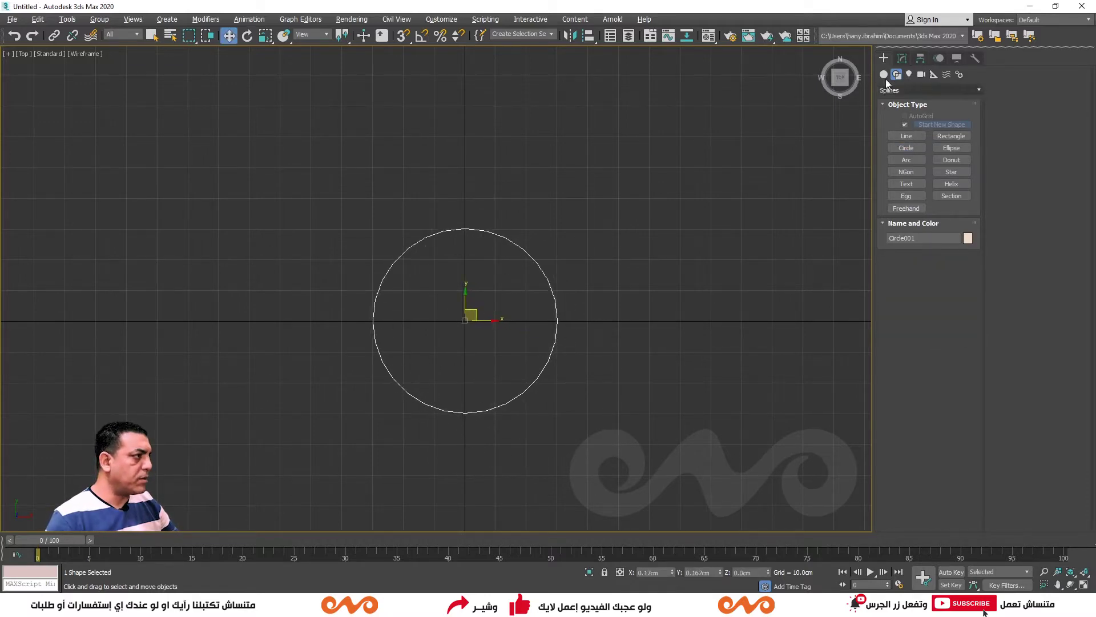
left_click(951, 136)
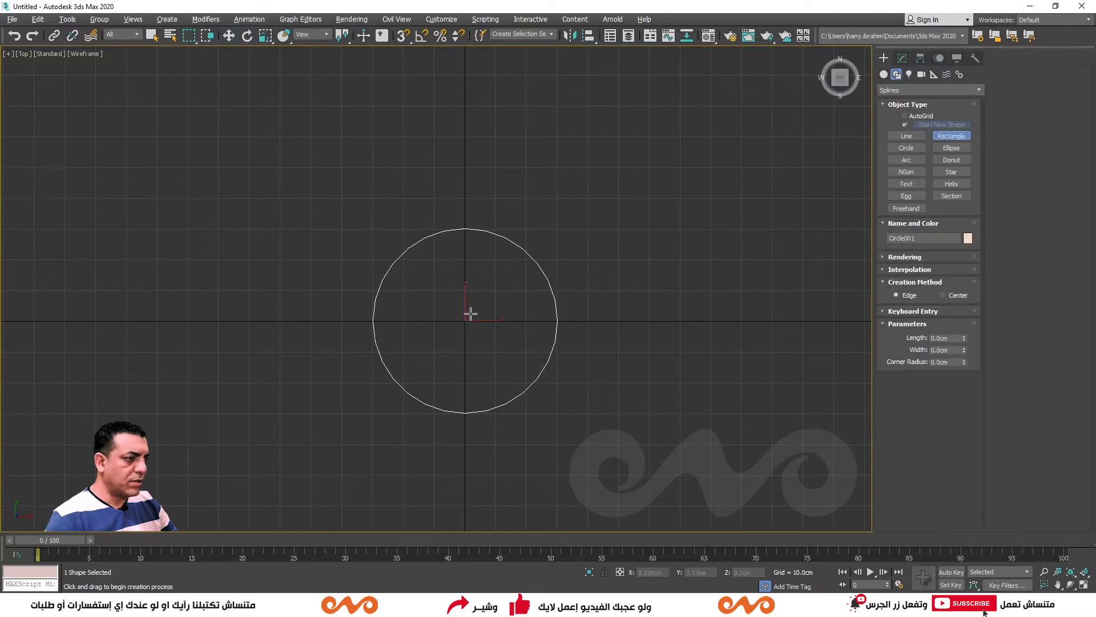
left_click_drag(464, 307, 559, 359)
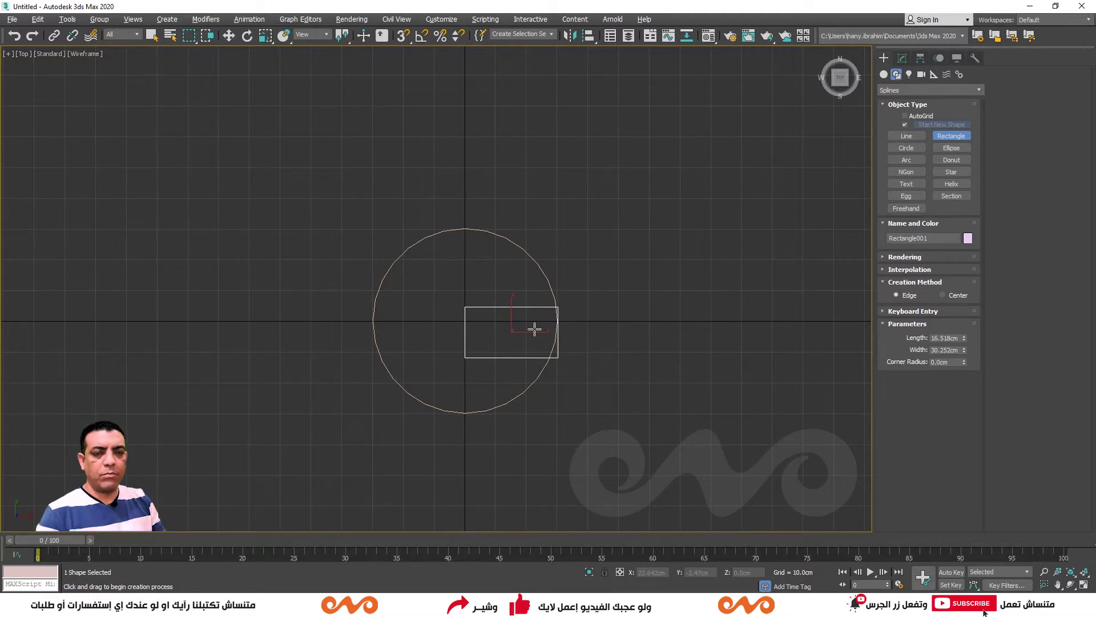
- Delete the test rectangle and reselect the circle
key("ctrl+a")
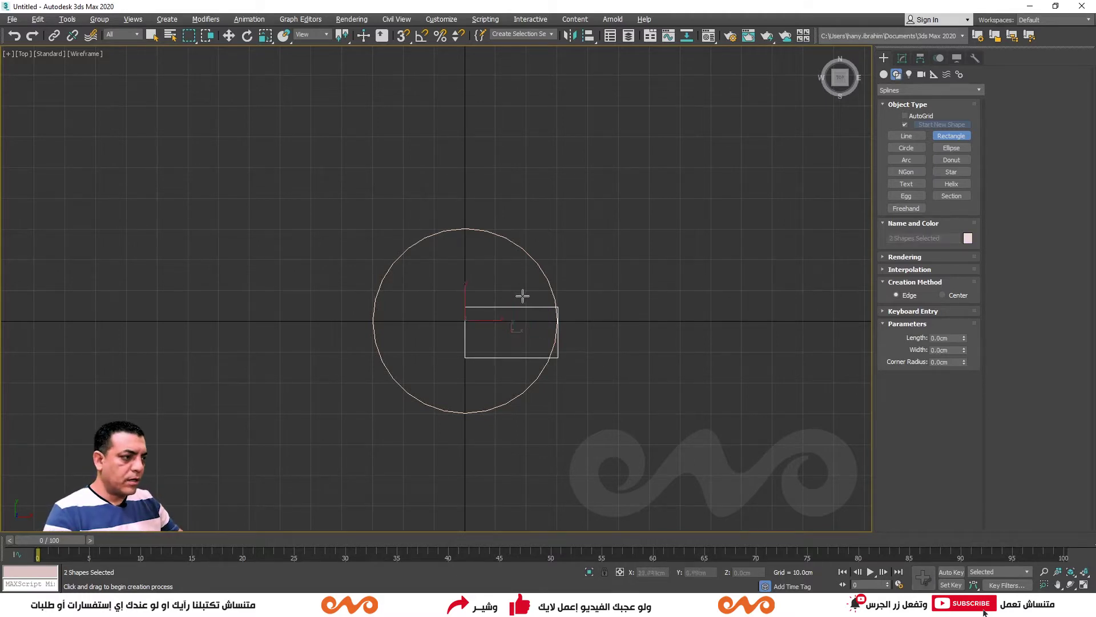
key("w")
left_click(508, 289)
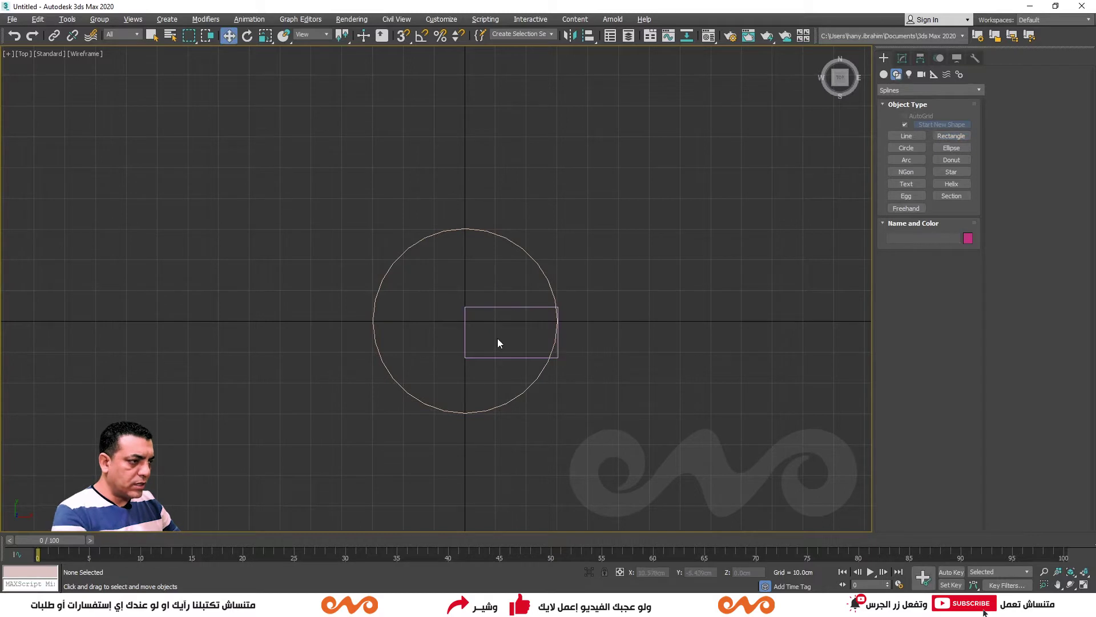
left_click(466, 330)
key("Delete")
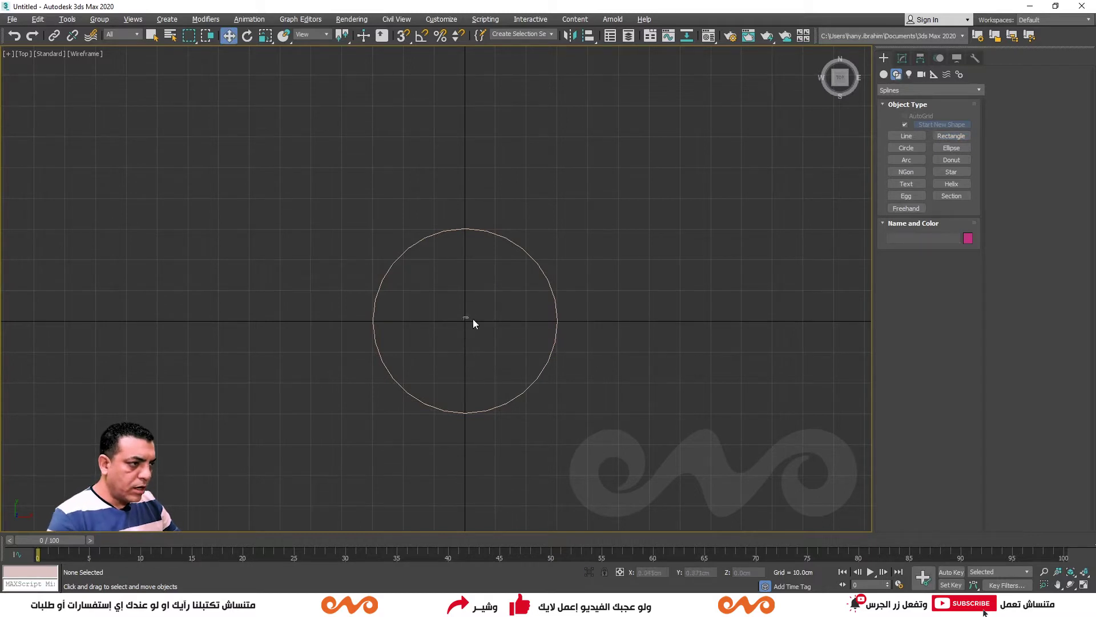
left_click_drag(473, 319, 560, 325)
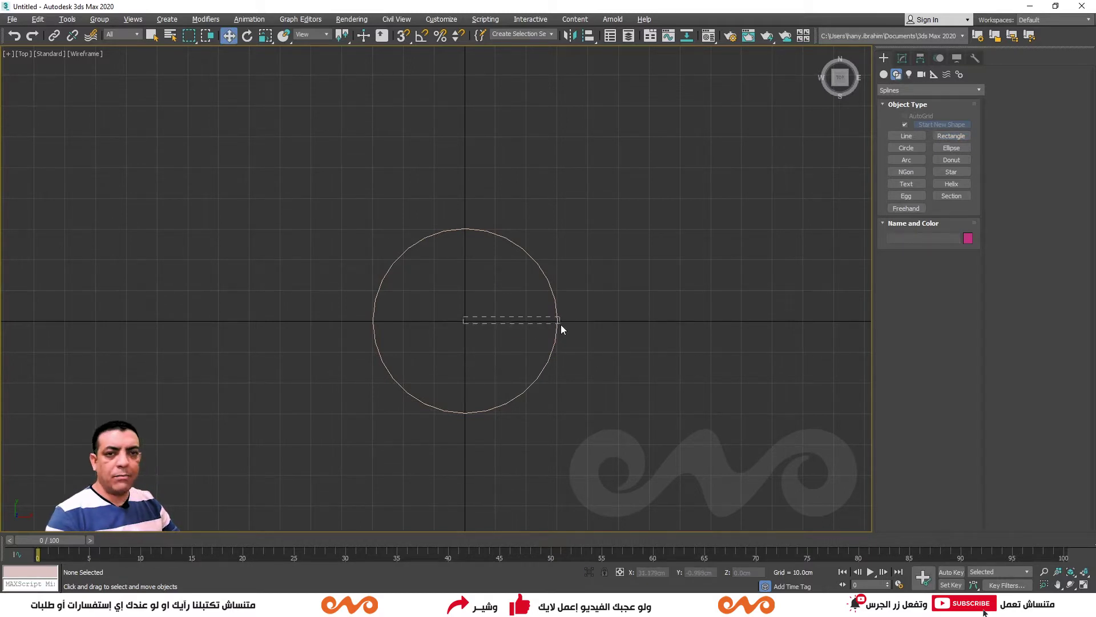
left_click_drag(560, 324, 560, 325)
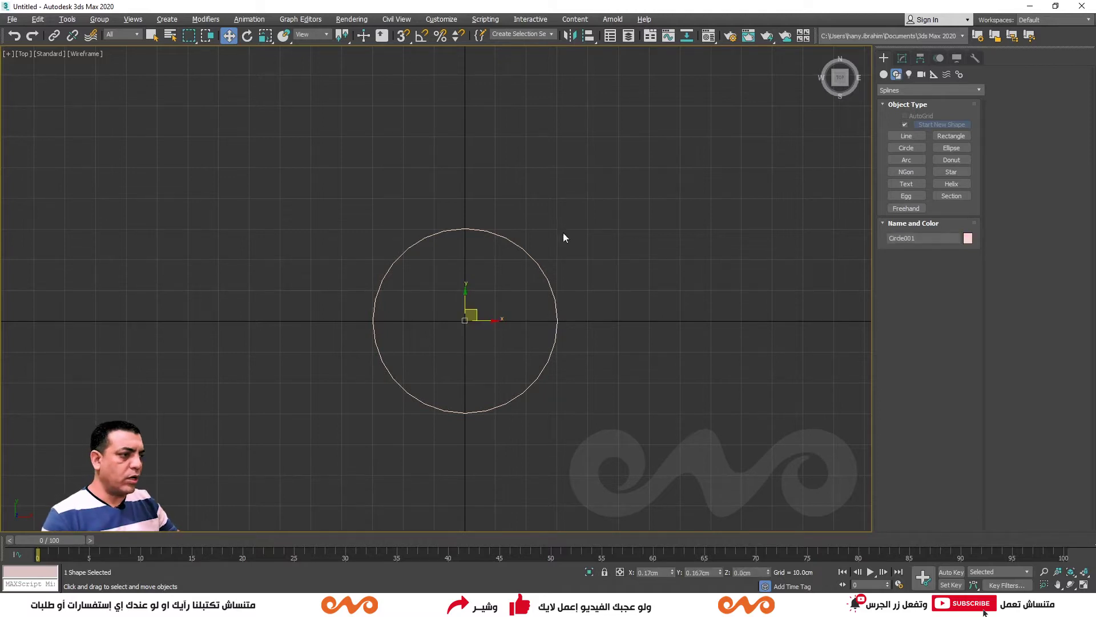
- Set the circle's radius to 50 cm in the Modify panel, and try then undo an Extrude
left_click(903, 58)
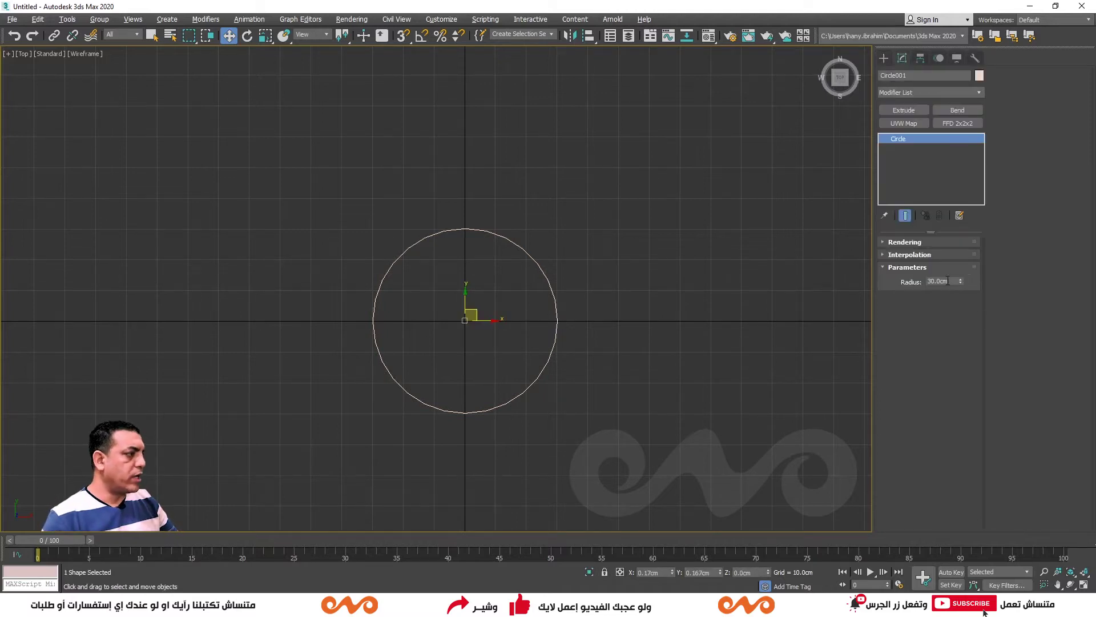
type("50")
key("Return")
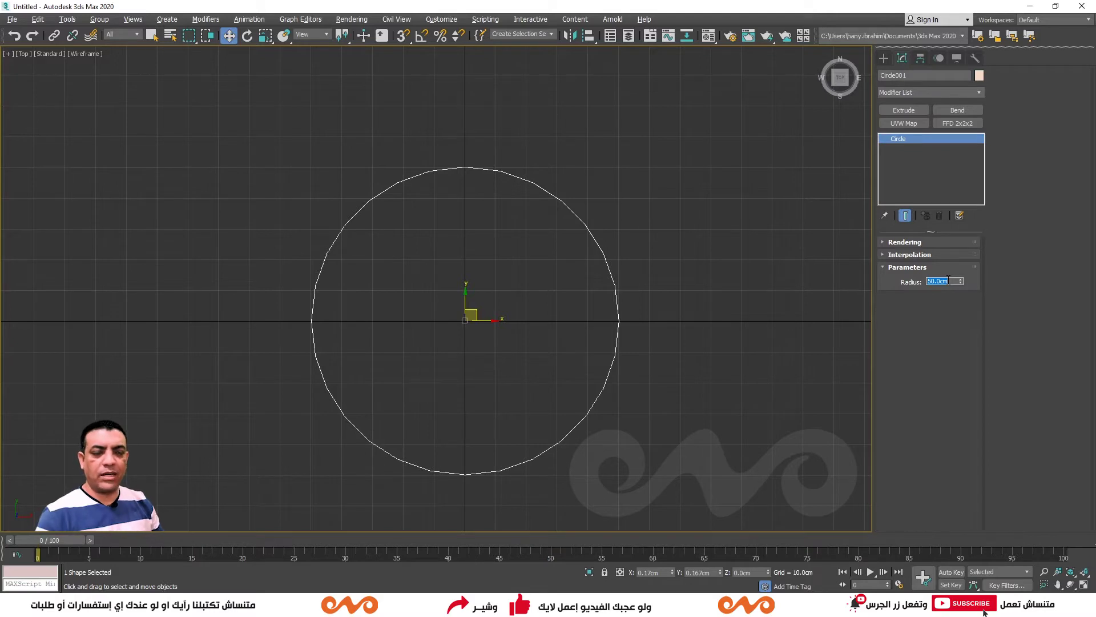
middle_click_drag(626, 355, 617, 340)
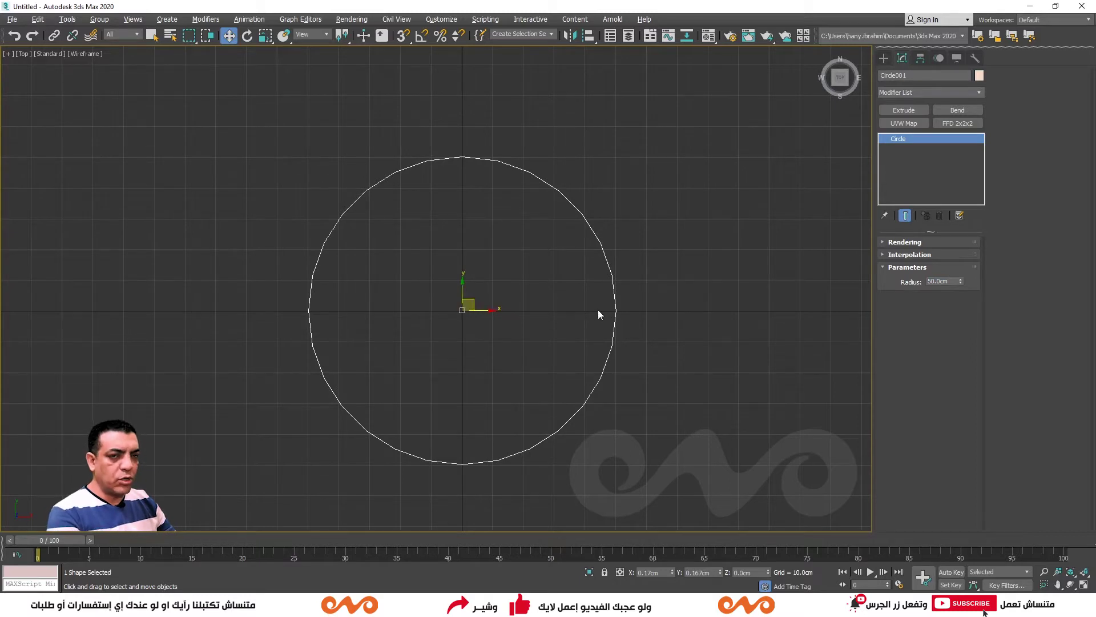
left_click(904, 110)
key("ctrl+z")
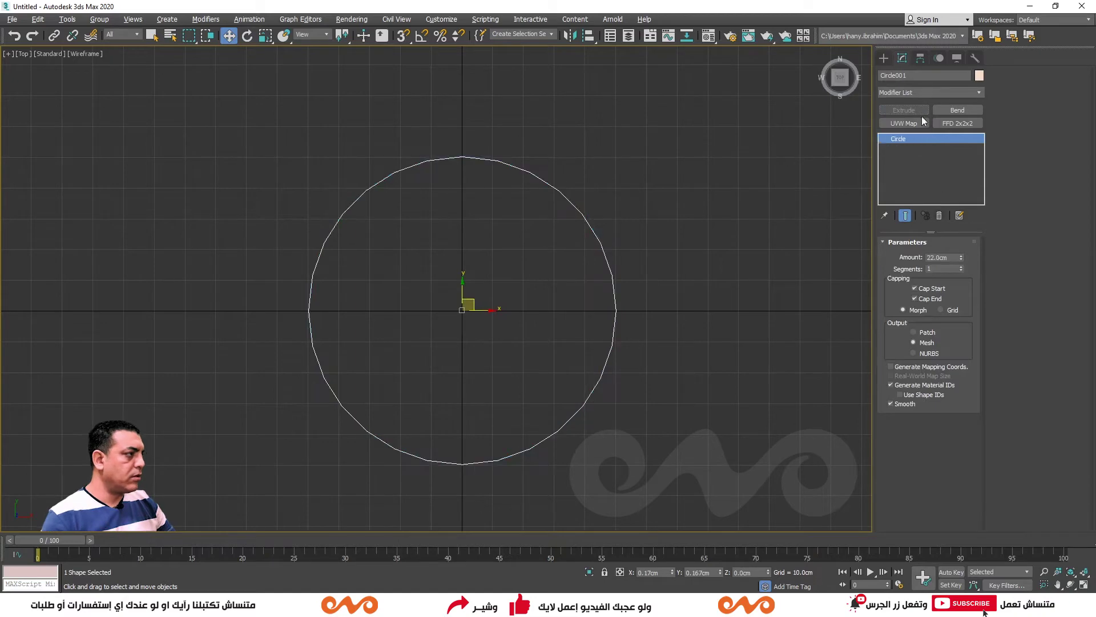
left_click(882, 56)
- Draw a large rectangle beside the circle and move it clear to the right
left_click(943, 136)
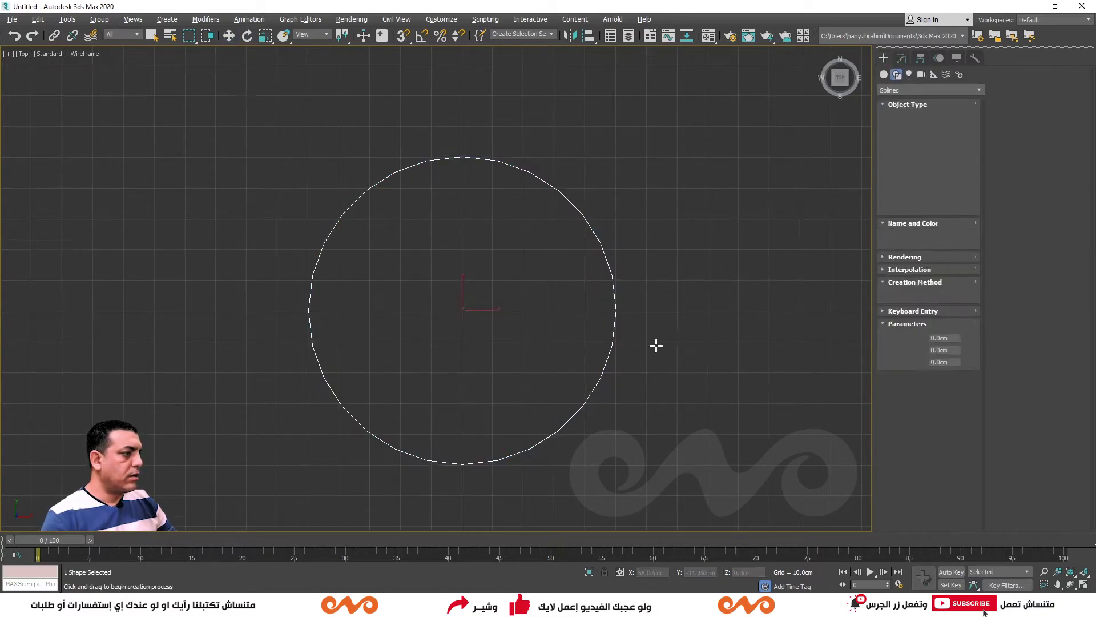
middle_click_drag(655, 345, 565, 336)
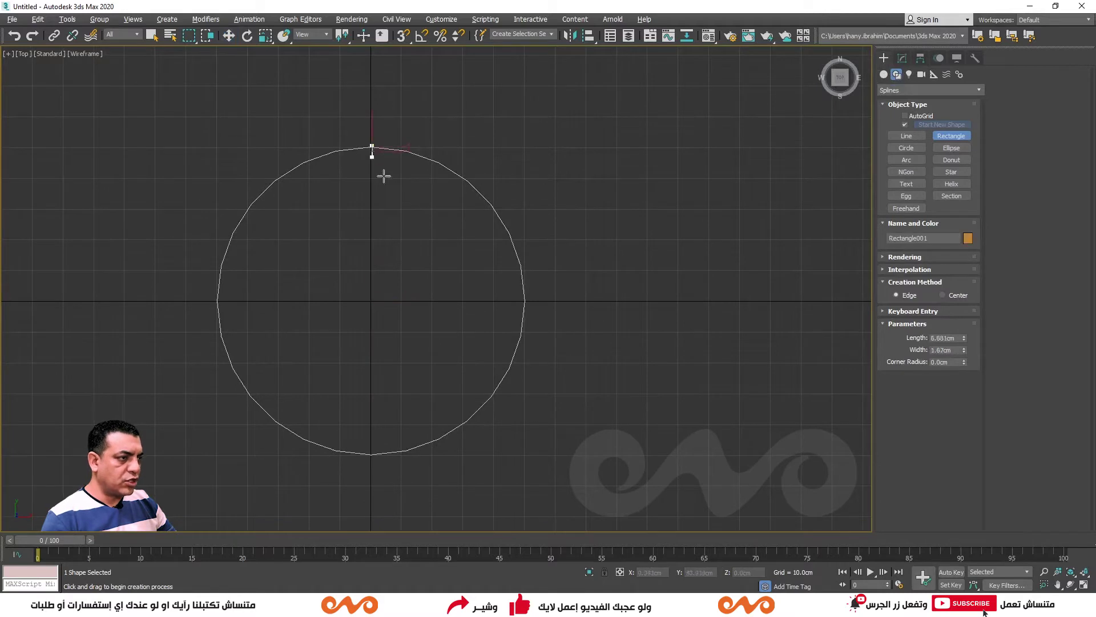
left_click_drag(372, 146, 635, 457)
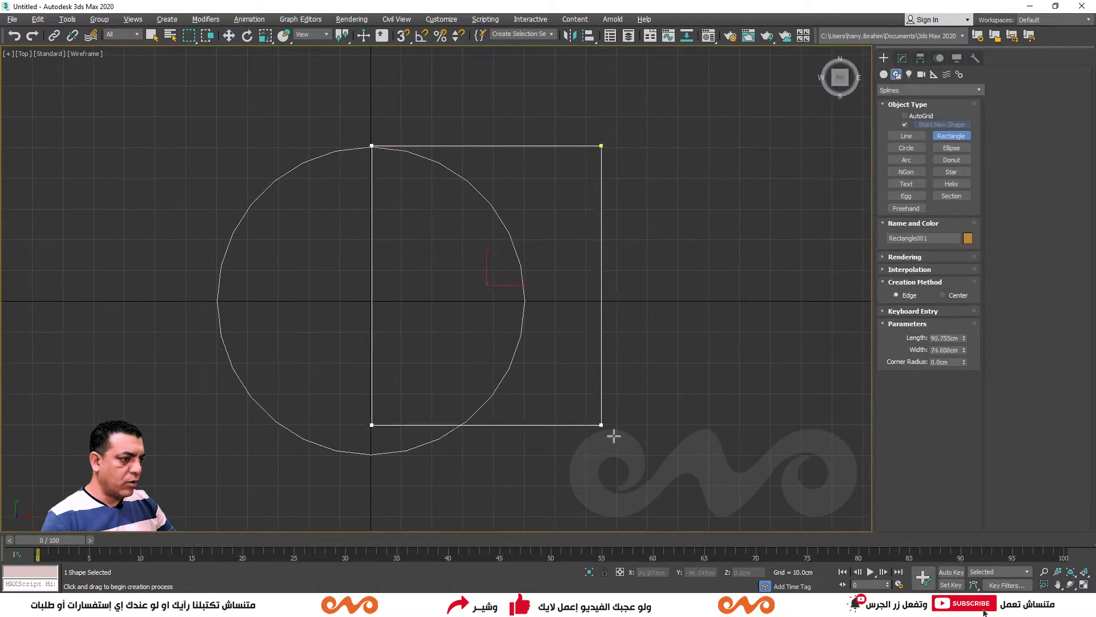
right_click(593, 406)
left_click_drag(522, 299, 705, 298)
middle_click_drag(674, 302, 556, 287)
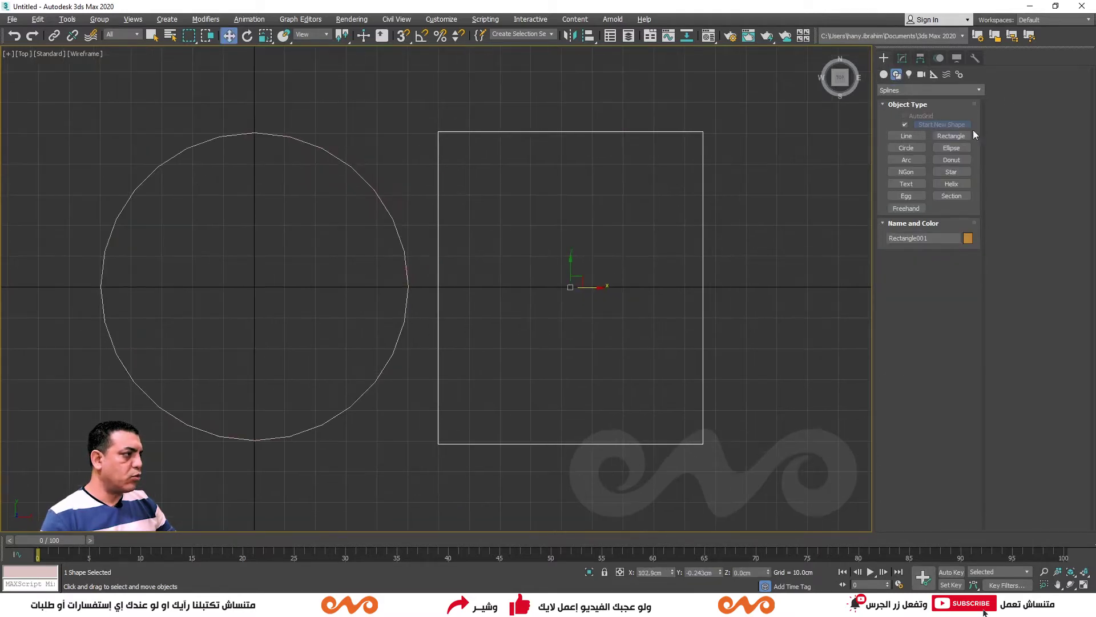
- Set the rectangle's Length and Width to 60 cm, making it a square
left_click(906, 62)
double_click(949, 281)
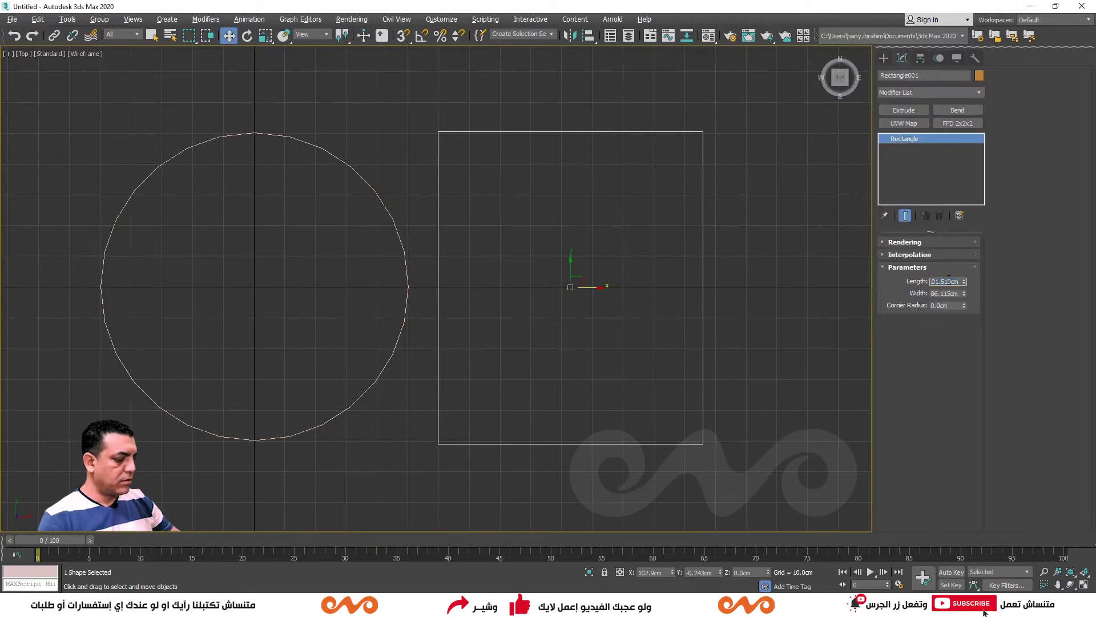
type("60")
key("Tab")
type("60")
key("Return")
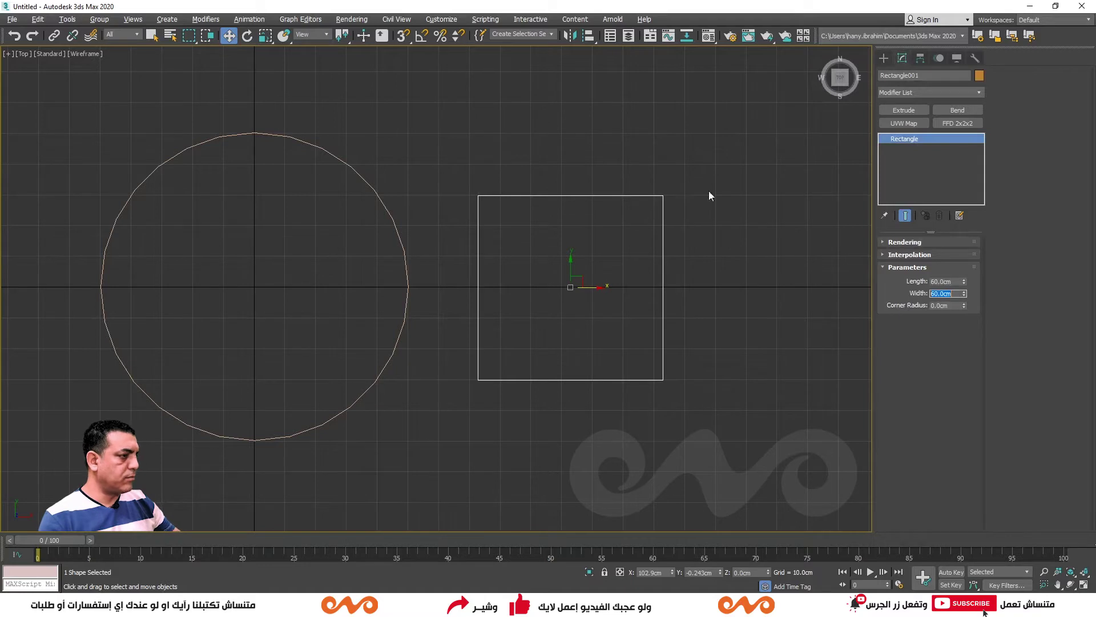
- Select the circle and change its radius to 30 cm
left_click_drag(430, 204, 381, 260)
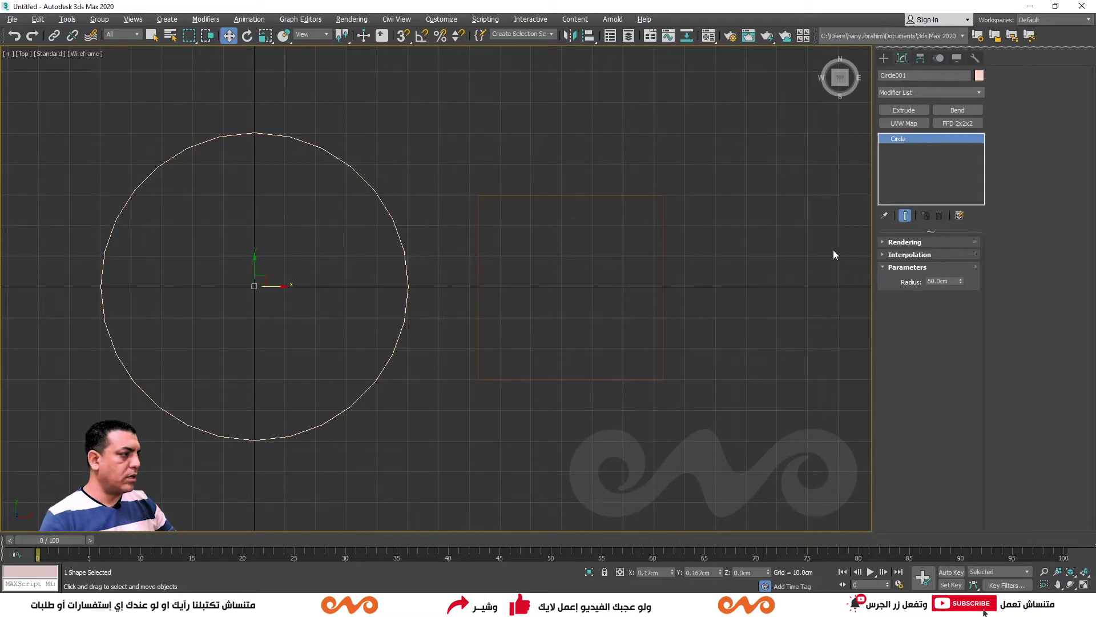
double_click(933, 281)
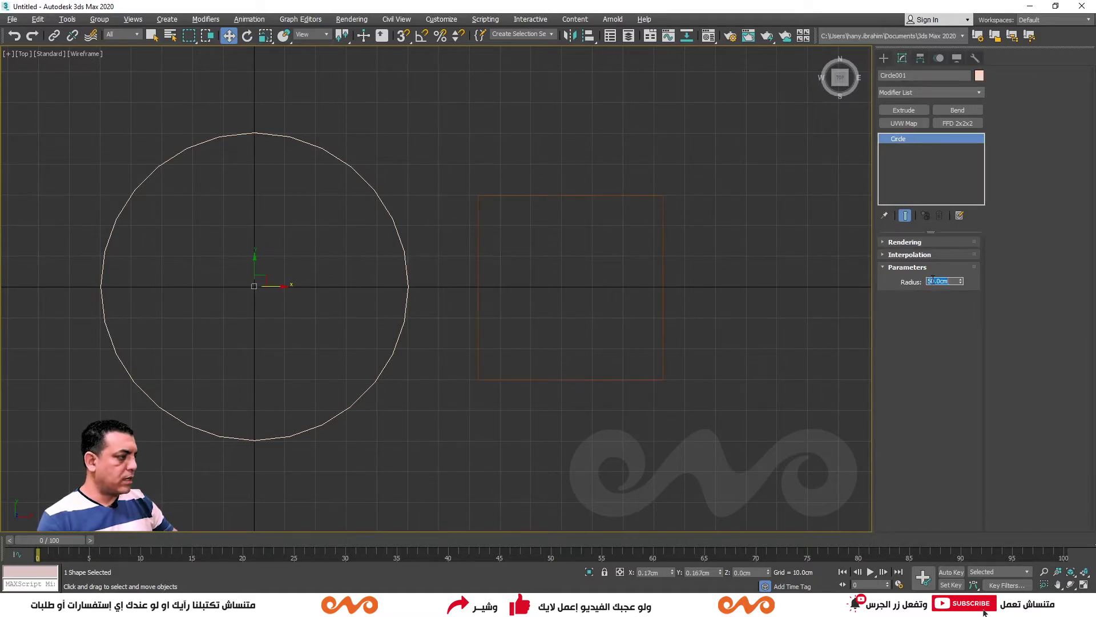
type("60")
key("Return")
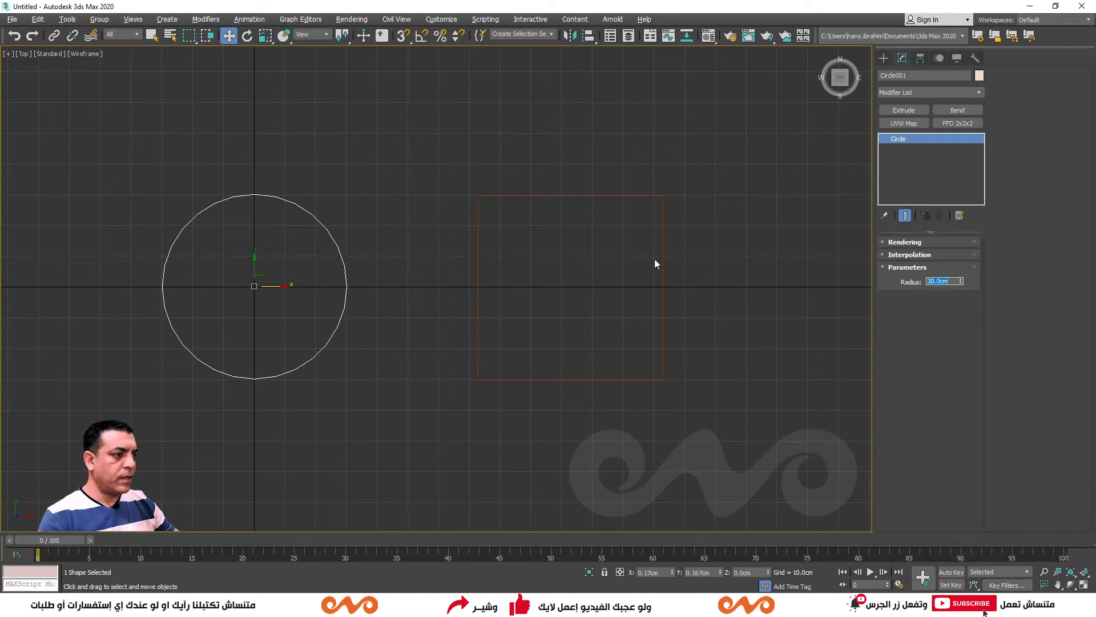
- Overlap the square on the circle to compare sizes, move it back, and select both
mouse_move(468, 189)
left_mouse_down()
mouse_move(548, 283)
mouse_move(275, 270)
left_mouse_up()
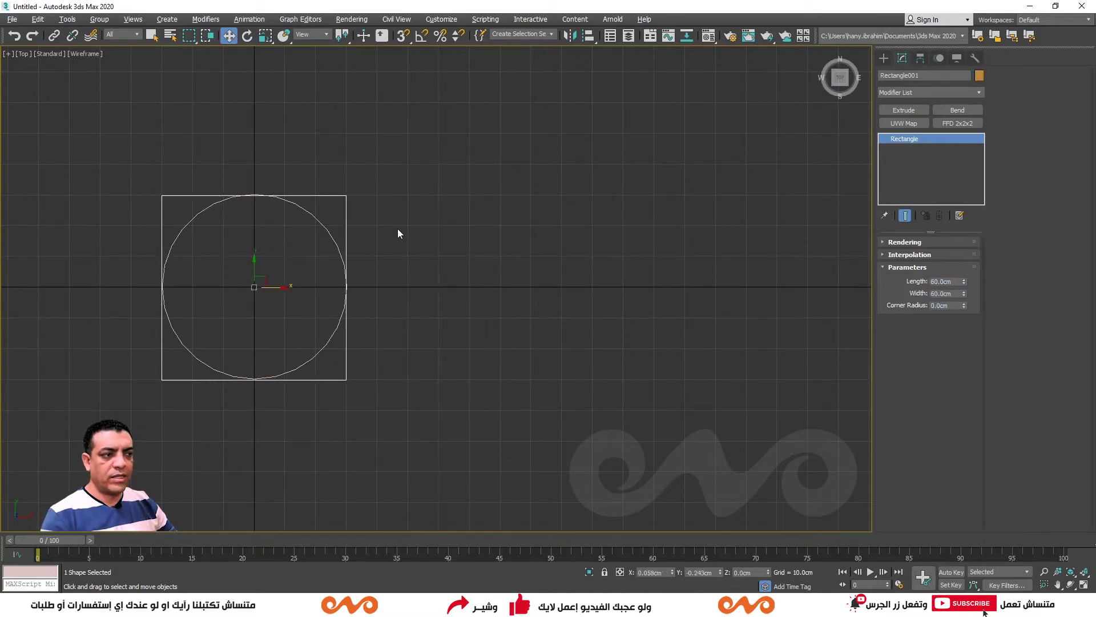
mouse_move(398, 229)
left_mouse_down()
mouse_move(334, 207)
mouse_move(336, 238)
left_mouse_up()
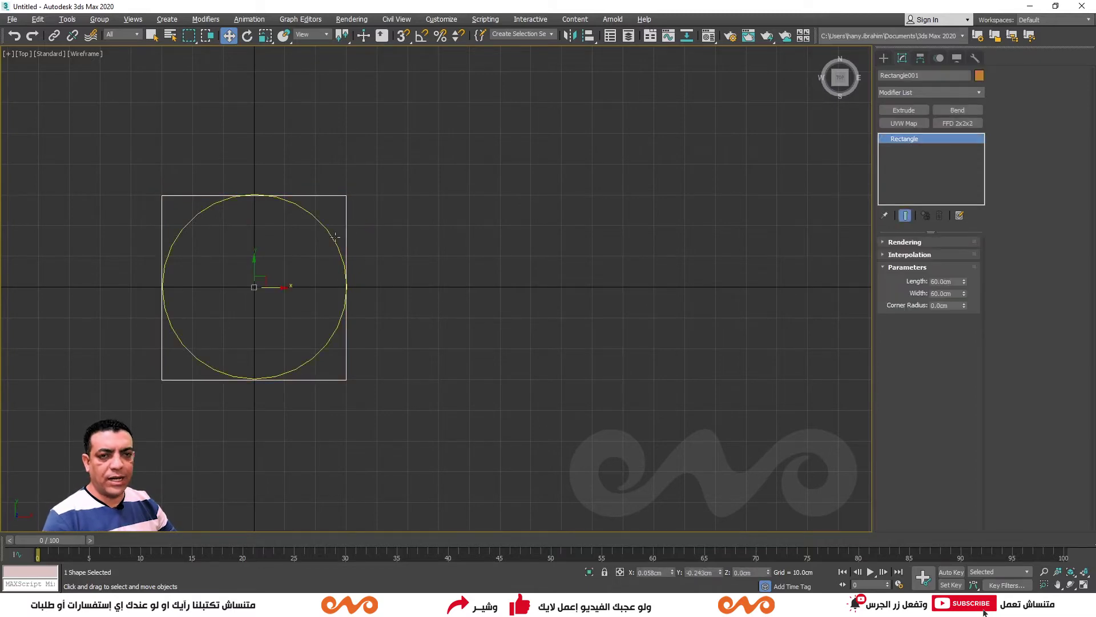
left_click(328, 230)
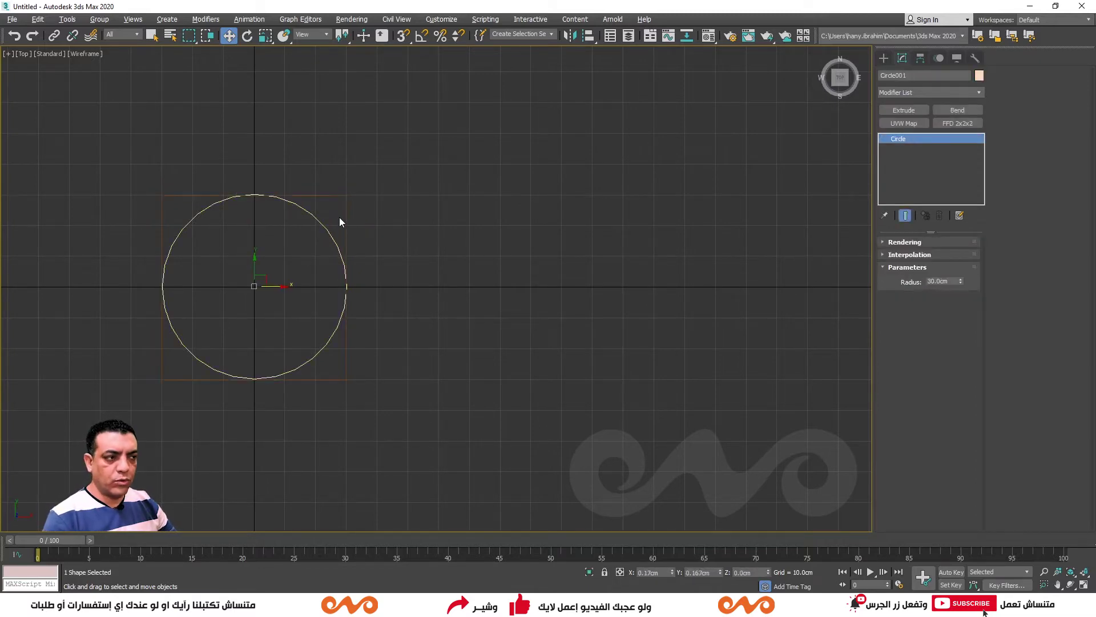
left_click(347, 284)
left_click_drag(274, 286, 500, 286)
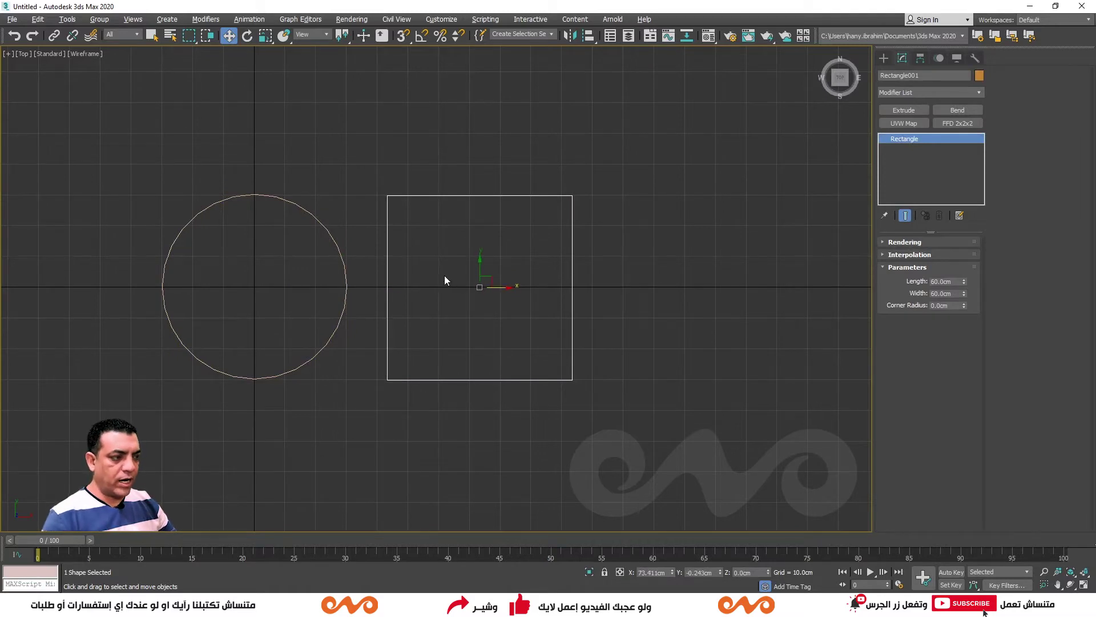
key("ctrl+a")
- Delete the circle and square, then draw a test ellipse, move it to the origin, and delete it
key("z")
key("Delete")
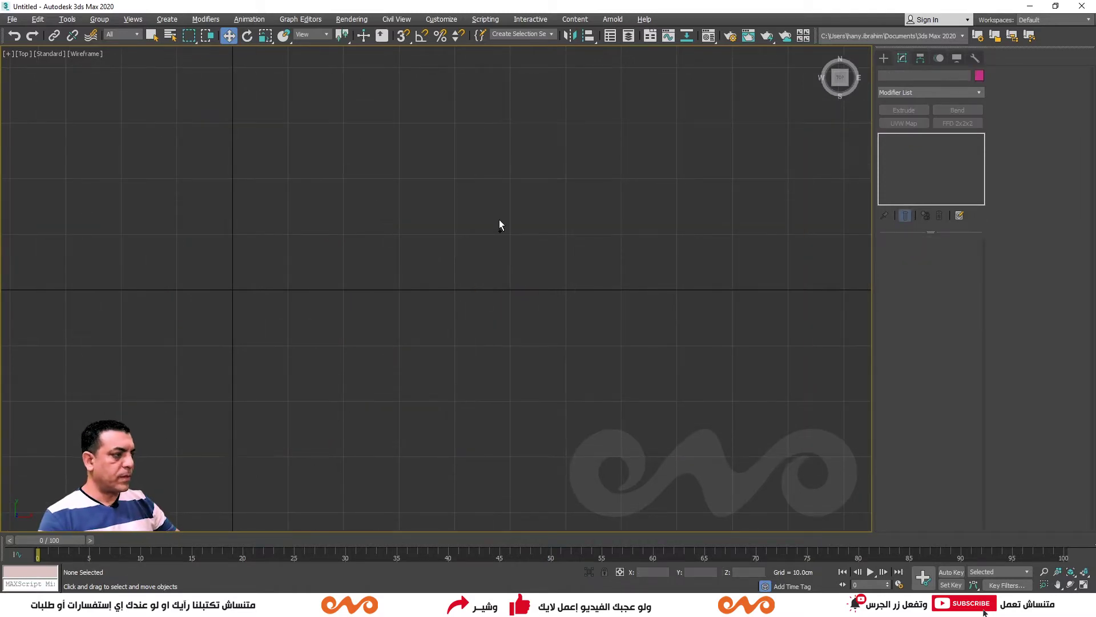
key("z")
left_click(884, 58)
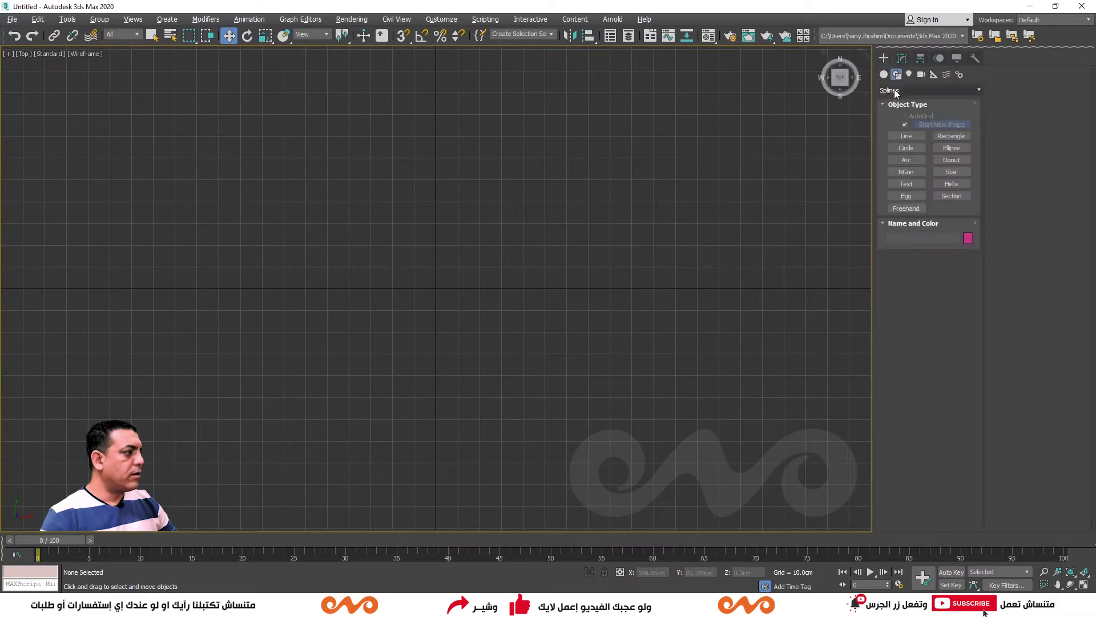
left_click(950, 148)
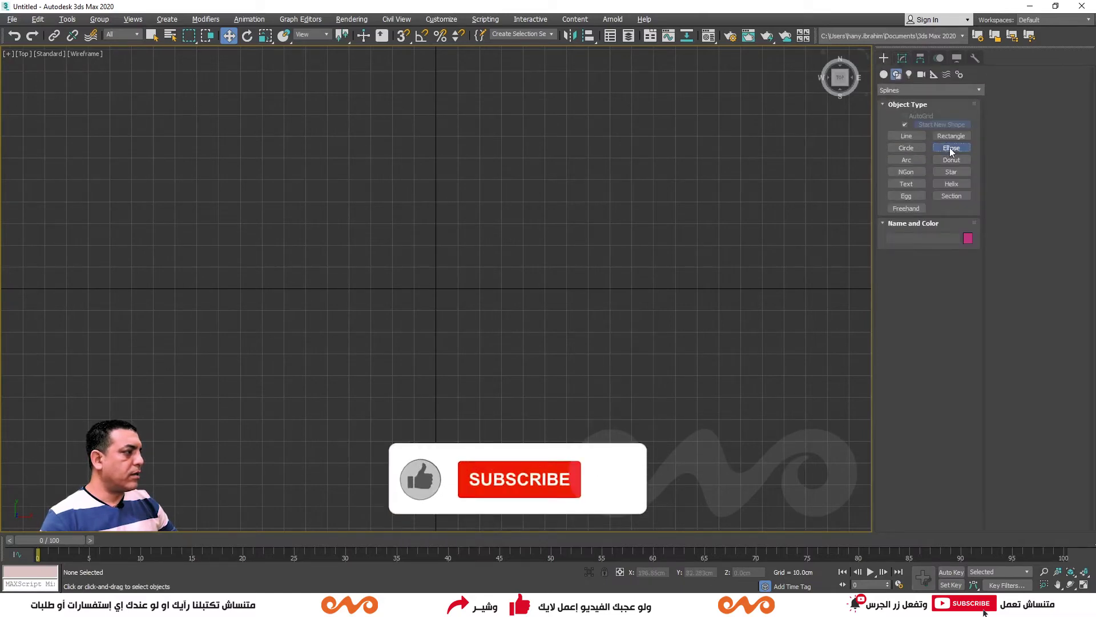
mouse_move(351, 278)
left_mouse_down()
mouse_move(607, 396)
mouse_move(595, 450)
mouse_move(480, 470)
mouse_move(582, 462)
mouse_move(633, 308)
mouse_move(624, 436)
left_mouse_up()
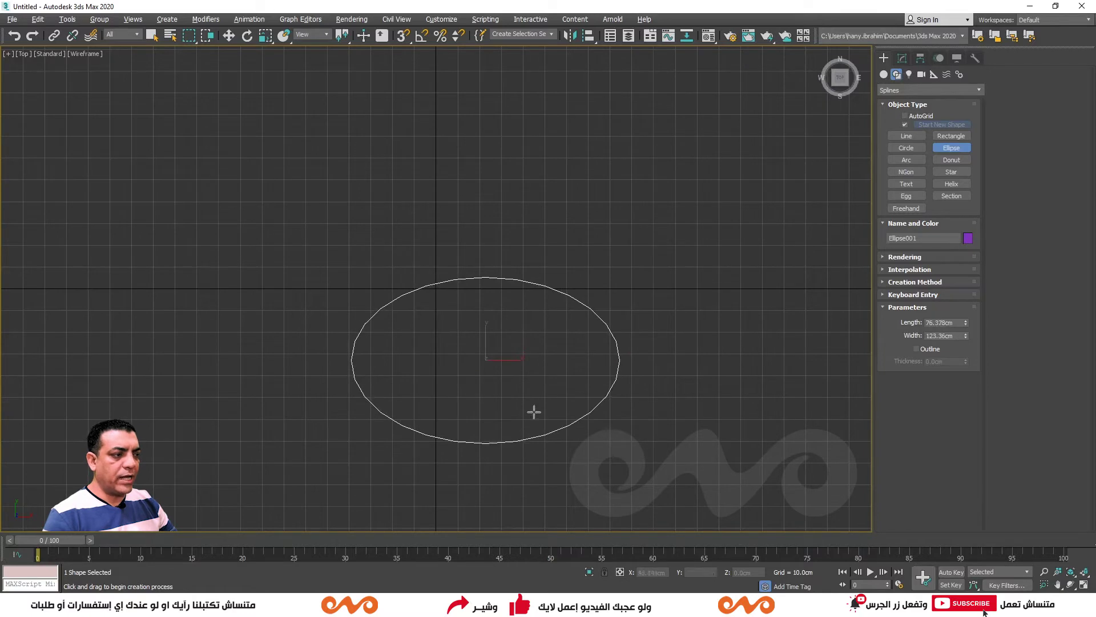
key("w")
middle_click_drag(505, 381, 512, 327)
mouse_move(503, 292)
left_mouse_down()
mouse_move(469, 204)
mouse_move(449, 221)
left_mouse_up()
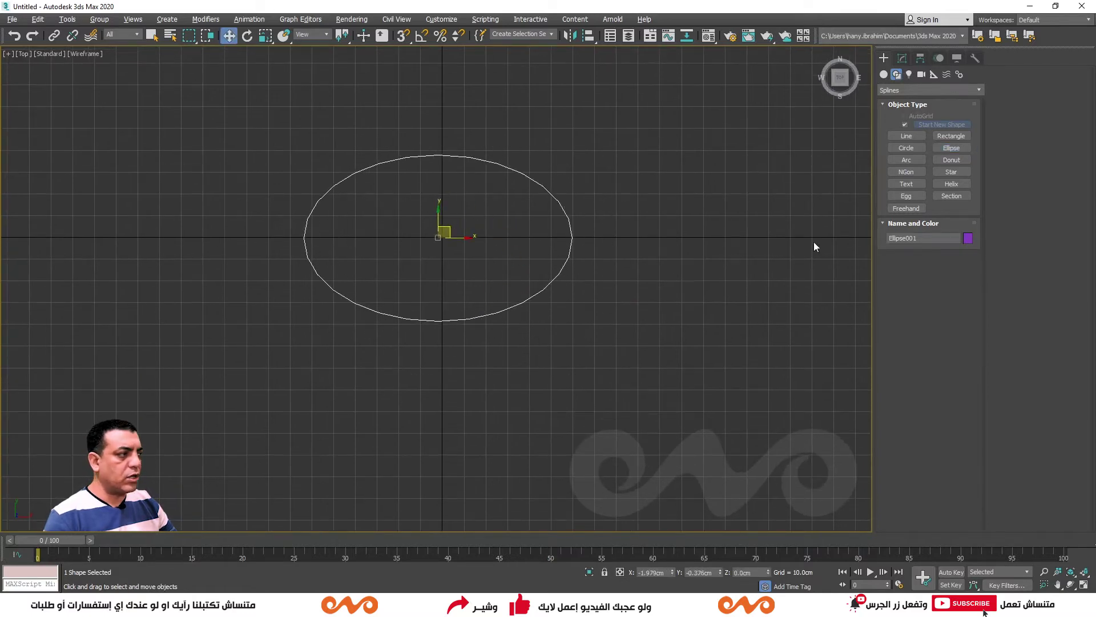
key("Delete")
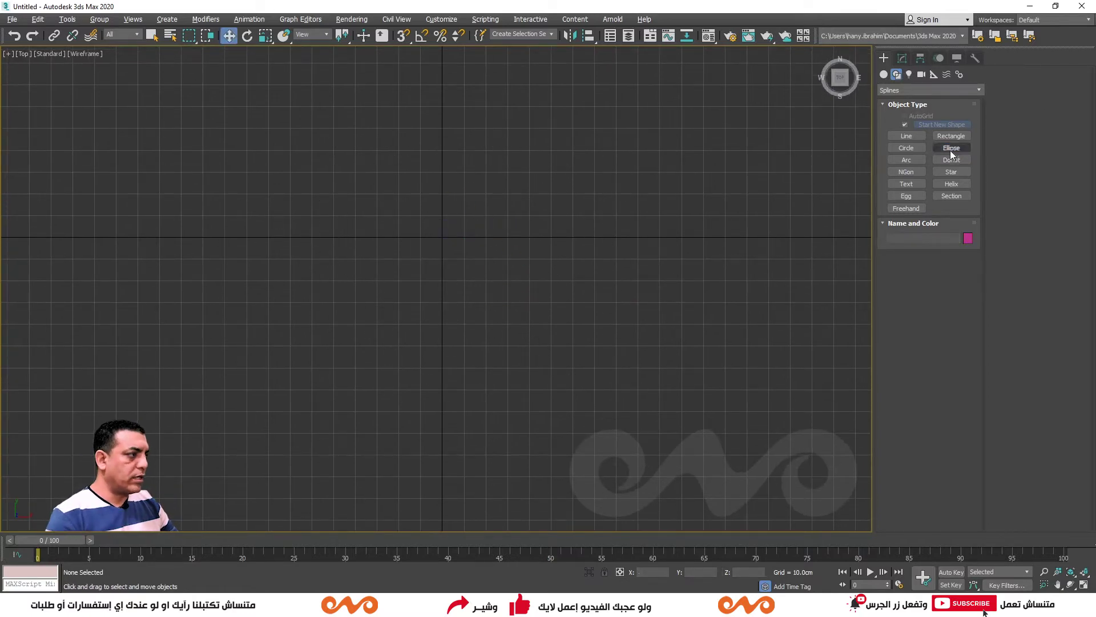
- Draw a new ellipse around the origin with Length 100 cm and Width 200 cm
left_click(950, 149)
left_click_drag(291, 168, 634, 338)
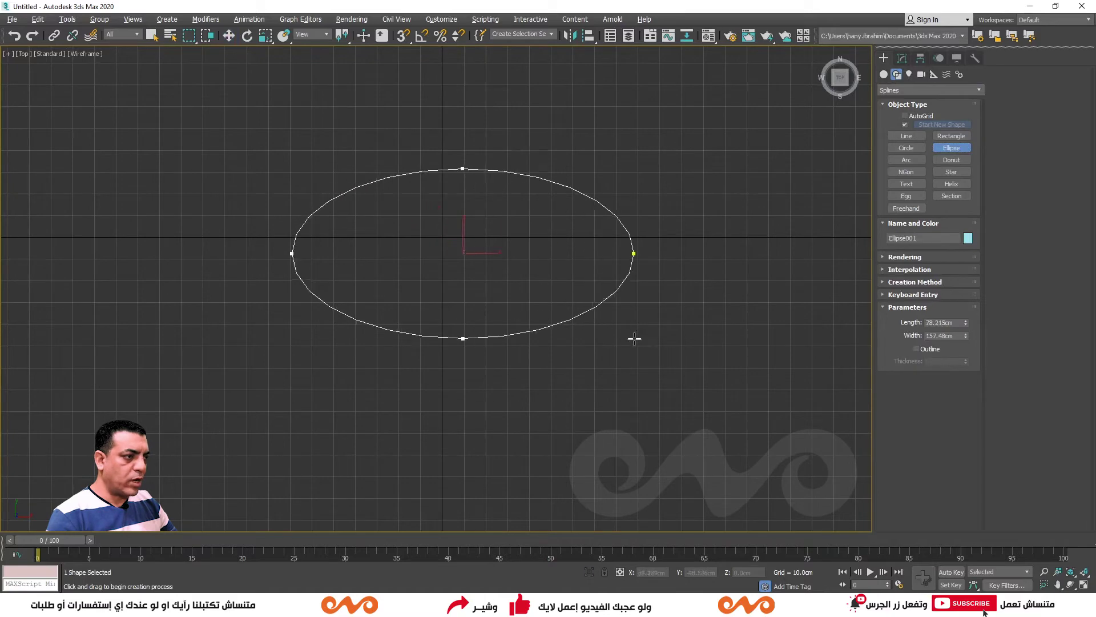
double_click(946, 323)
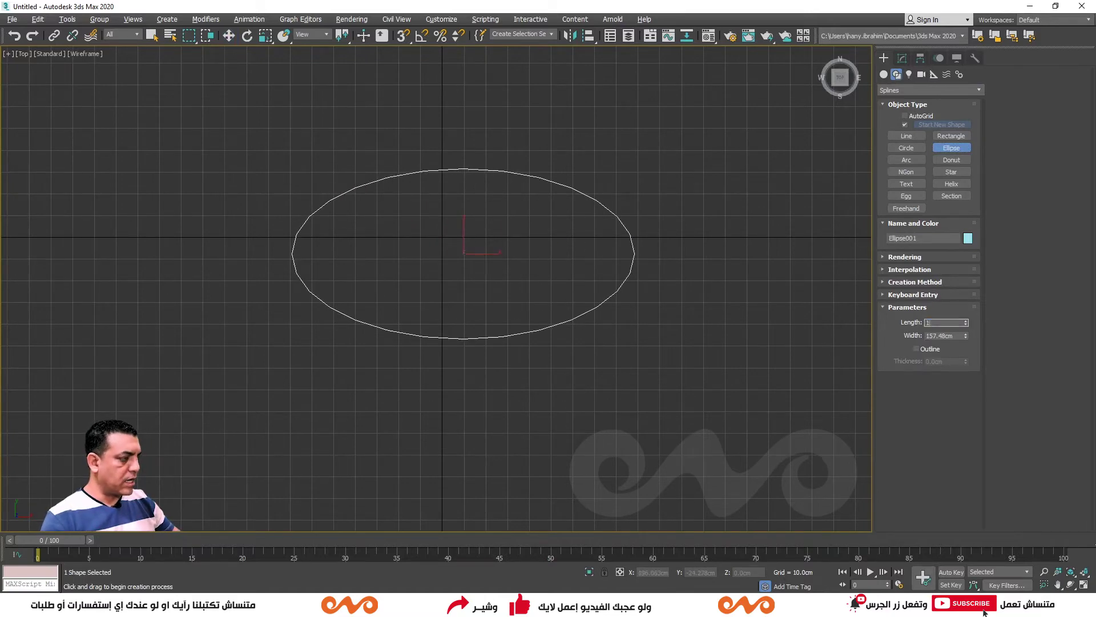
type("00")
key("Tab")
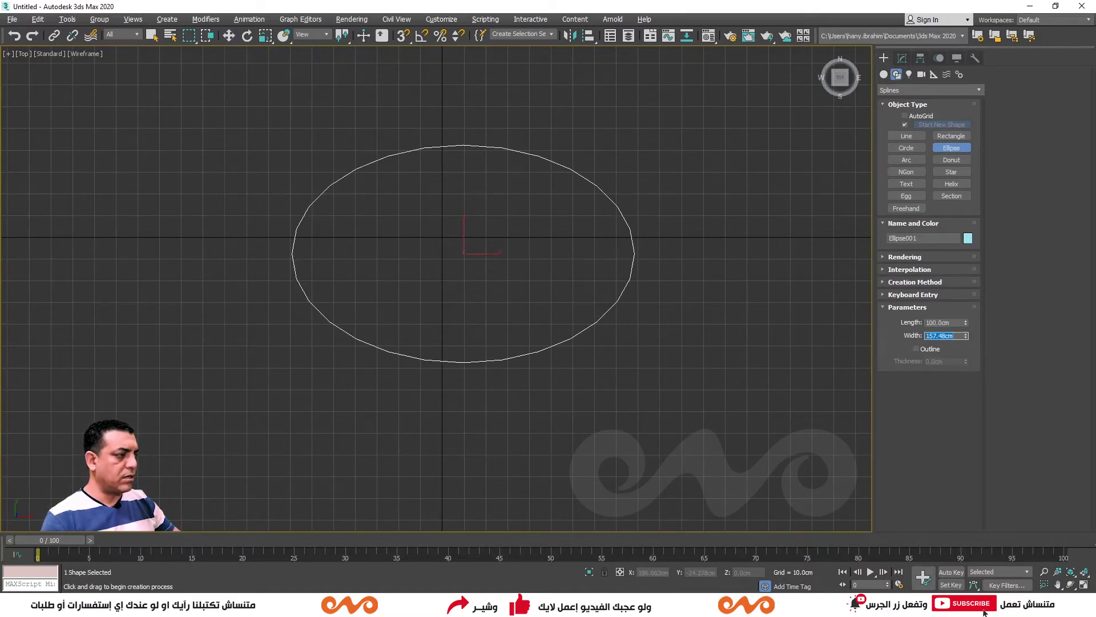
type("20")
key("Return")
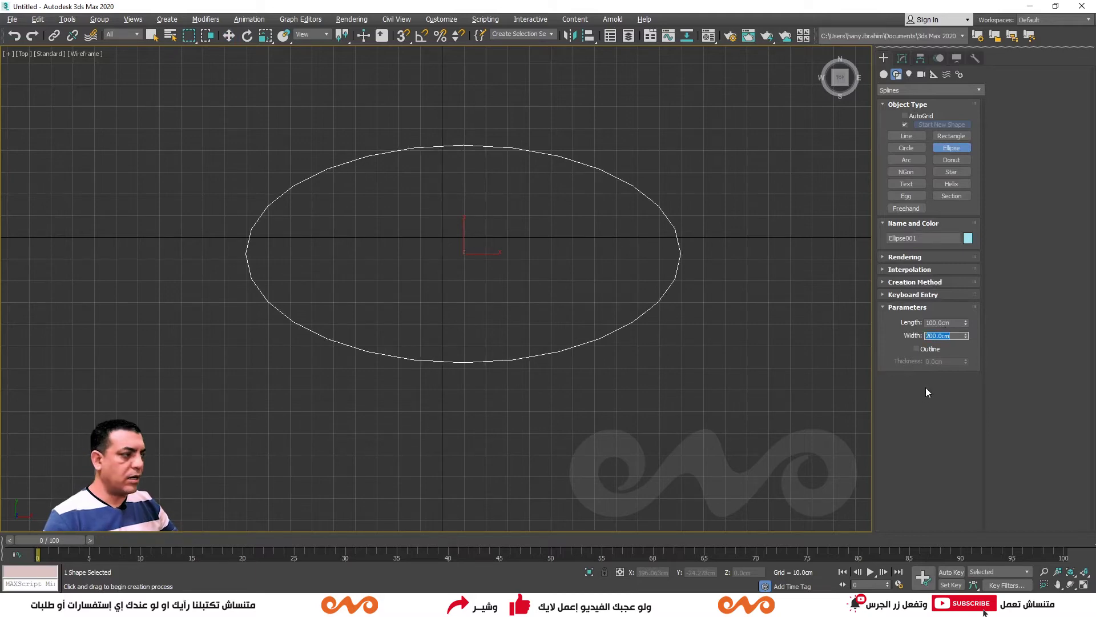
- Enable the ellipse's Outline and experiment with its thickness, starting at 2 cm
left_click(931, 350)
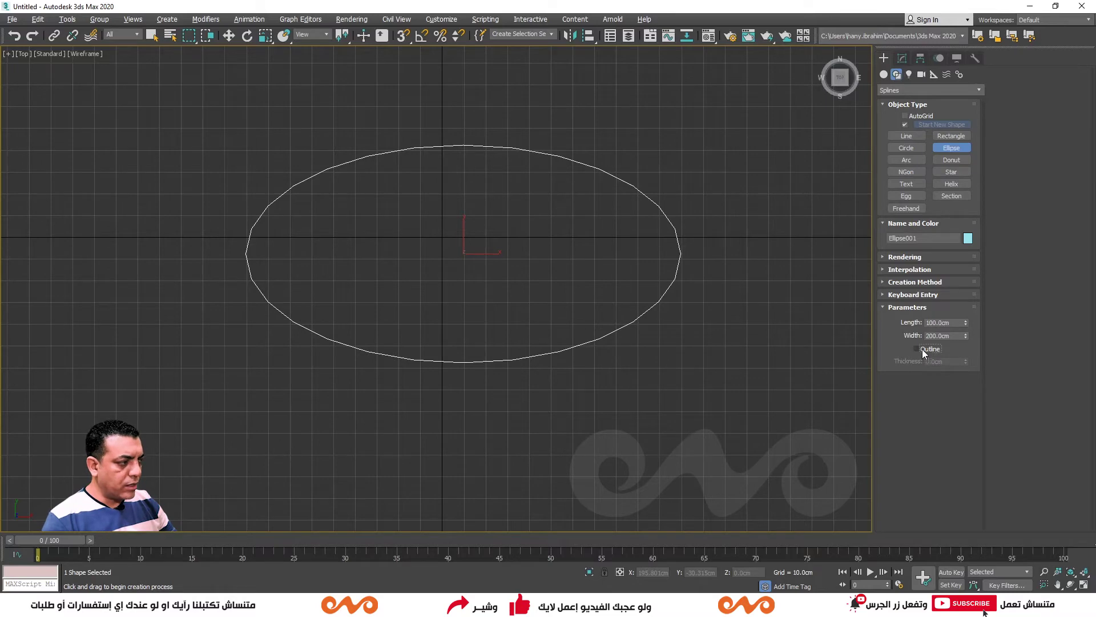
left_click(923, 349)
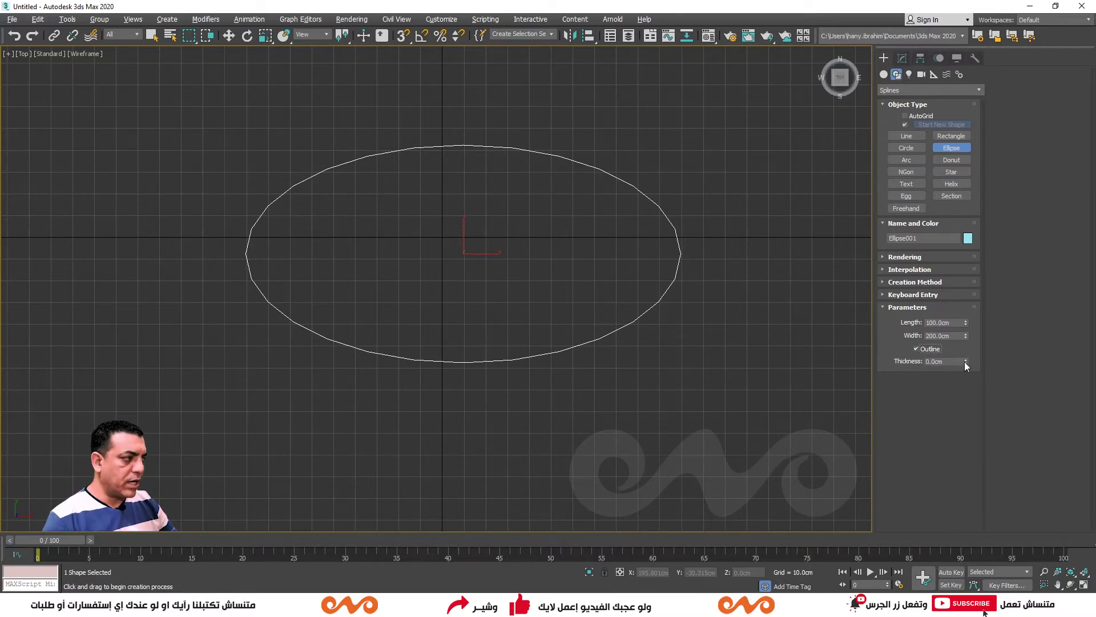
double_click(946, 362)
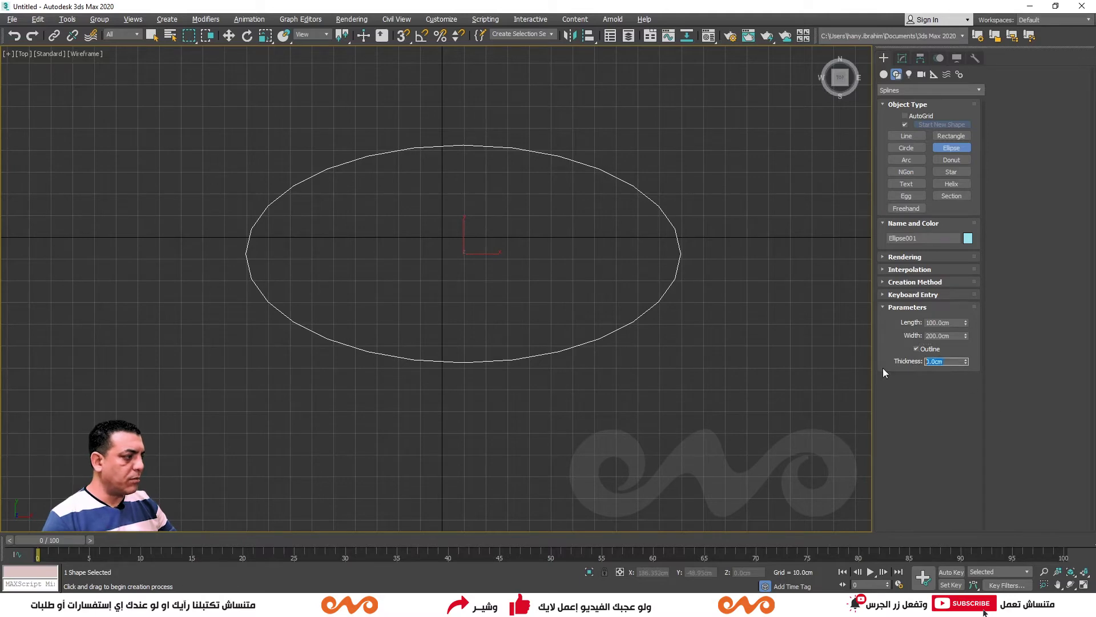
type("2")
key("Return")
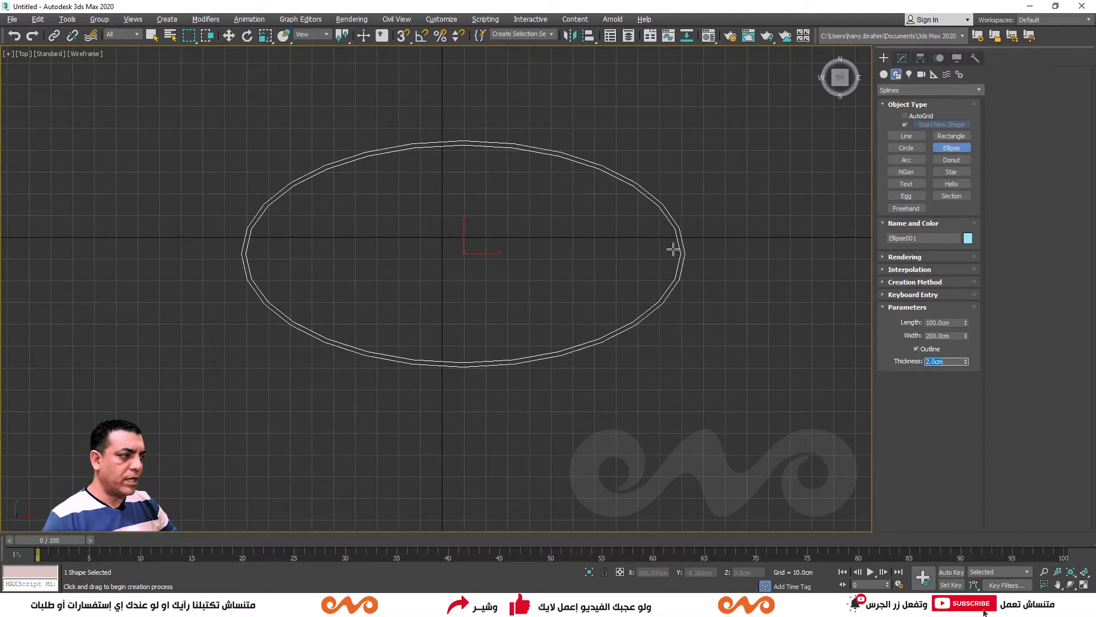
mouse_move(965, 360)
left_mouse_down()
mouse_move(888, 310)
mouse_move(714, 440)
mouse_move(683, 564)
mouse_move(694, 405)
mouse_move(687, 421)
left_mouse_up()
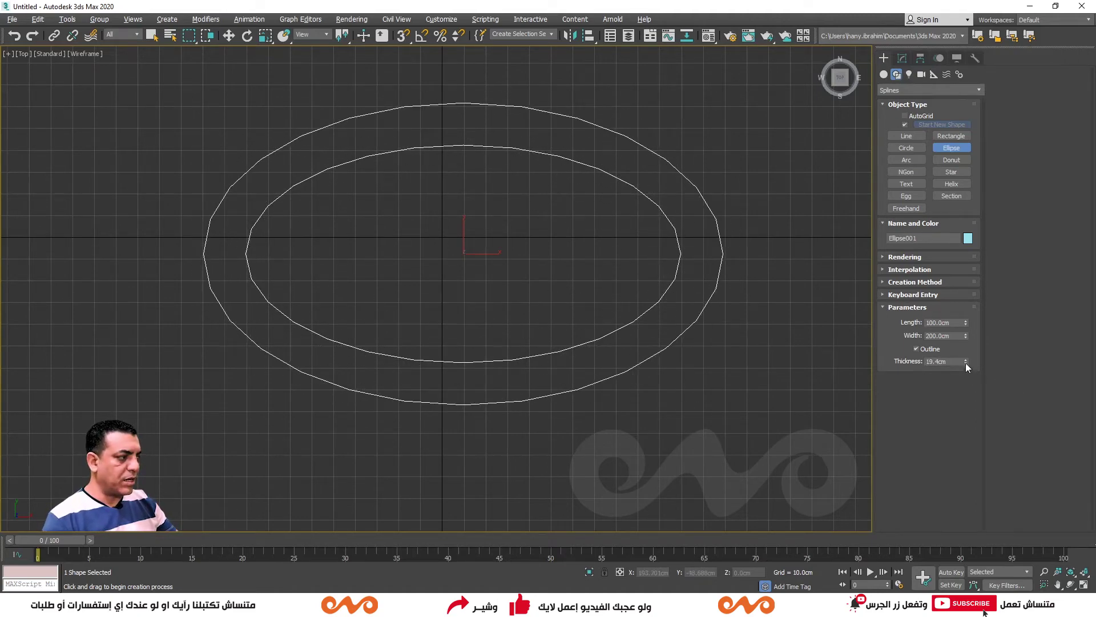
mouse_move(965, 360)
left_mouse_down()
mouse_move(781, 361)
mouse_move(751, 314)
mouse_move(737, 105)
mouse_move(729, 506)
mouse_move(728, 463)
mouse_move(560, 345)
left_mouse_up()
- Settle the outline thickness at 20 cm, then delete the outlined ellipse
scroll(560, 345, "down", 5)
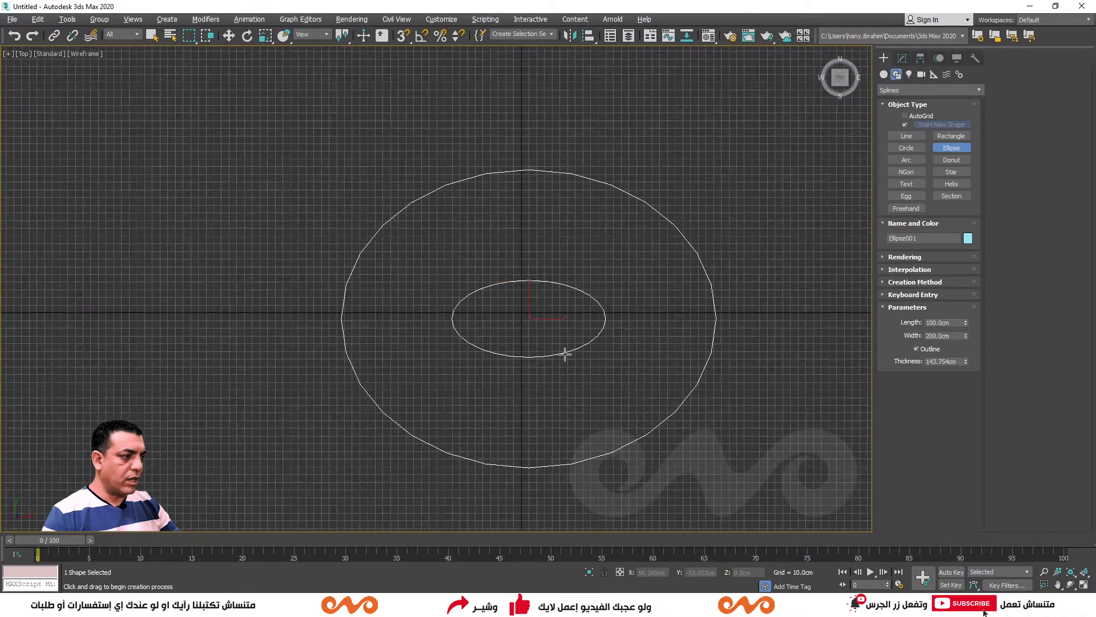
middle_click_drag(565, 352, 609, 348)
scroll(577, 335, "up", 4)
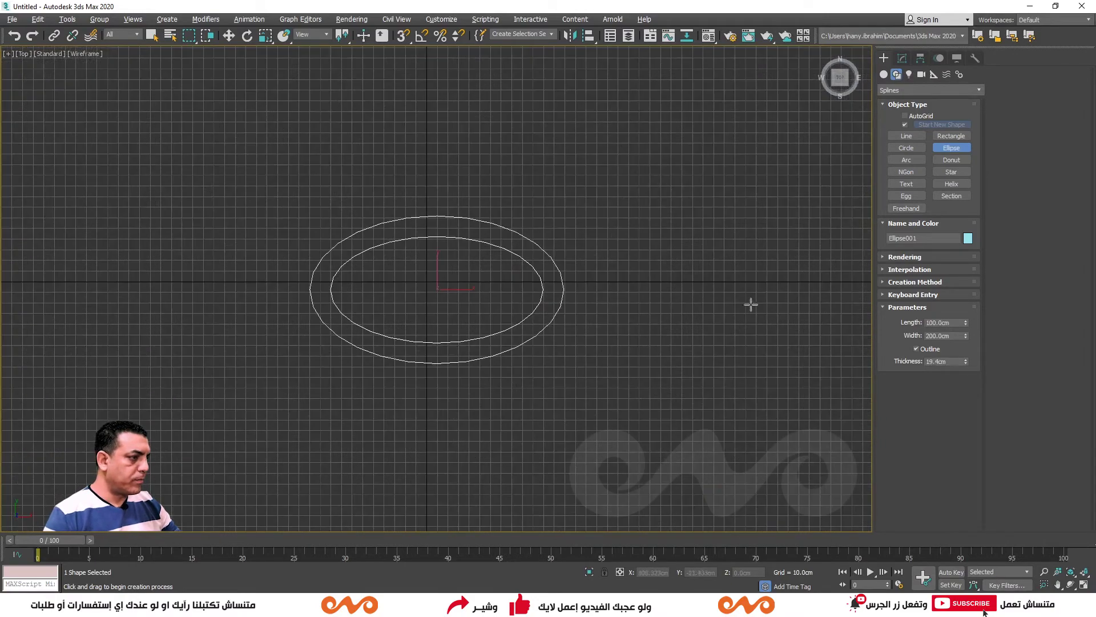
scroll(564, 345, "up", 2)
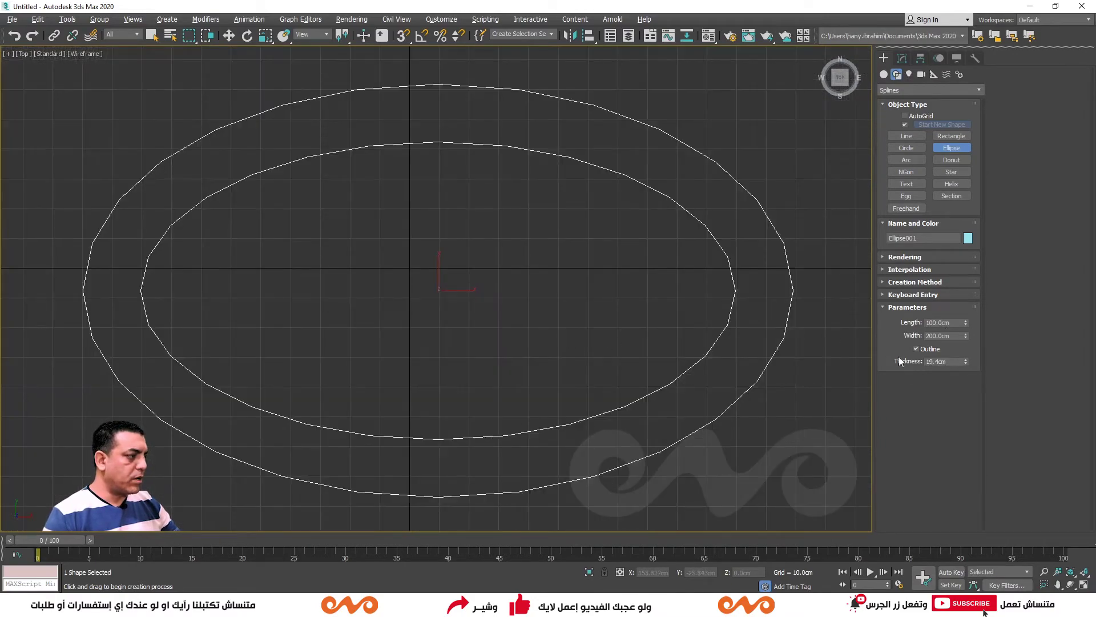
mouse_move(965, 361)
left_mouse_down()
mouse_move(959, 223)
mouse_move(650, 83)
mouse_move(700, 512)
mouse_move(672, 99)
mouse_move(666, 444)
left_mouse_up()
left_click_drag(665, 137, 784, 258)
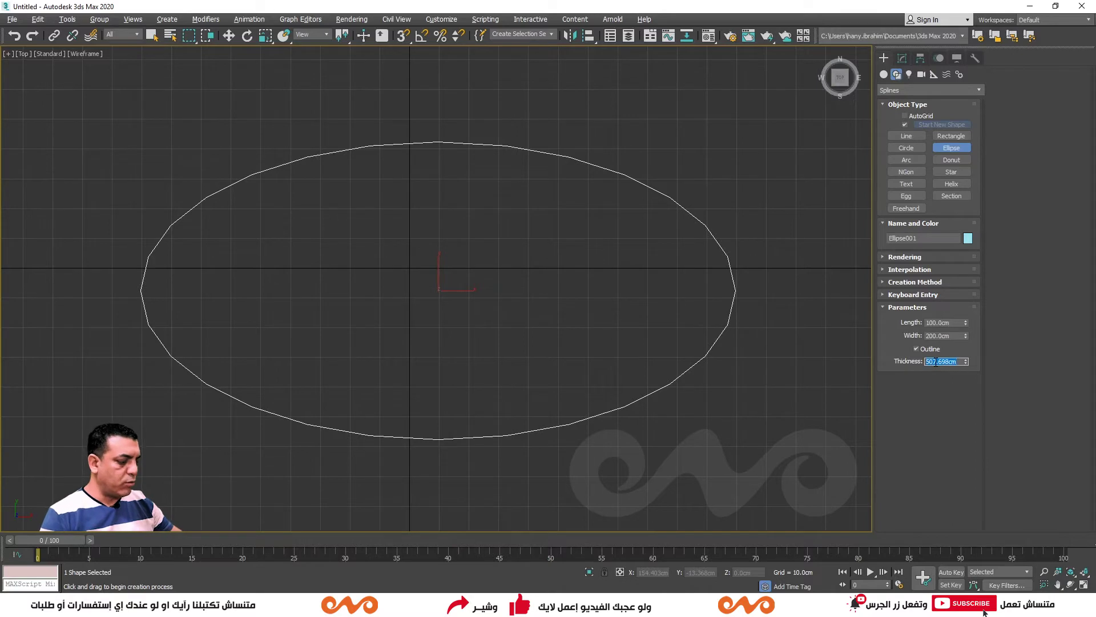
type("2")
type("20")
key("Return")
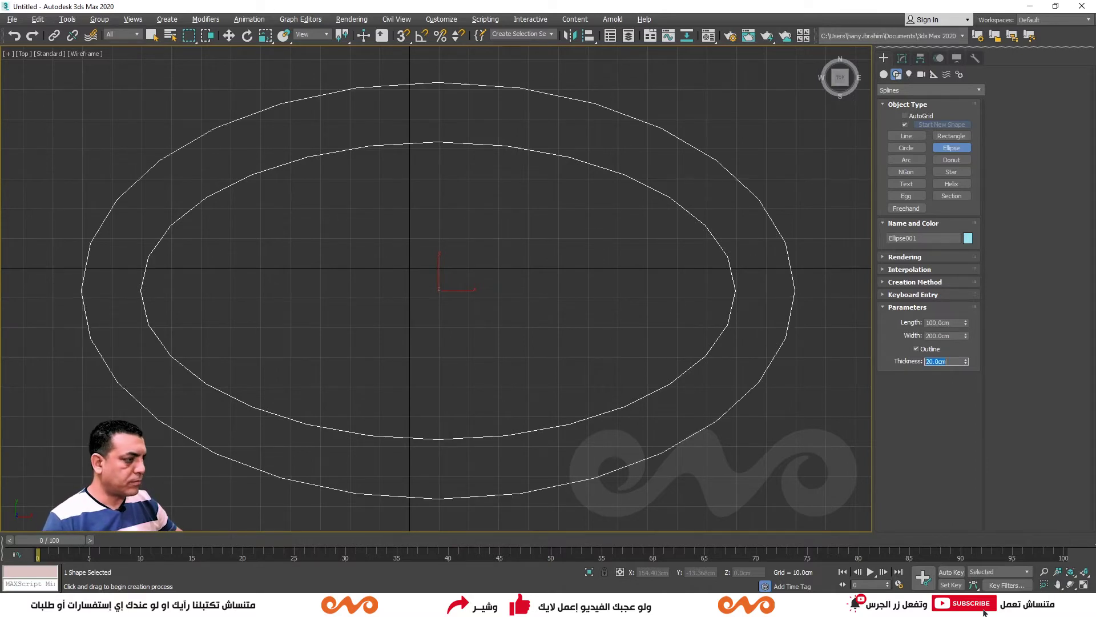
key("Delete")
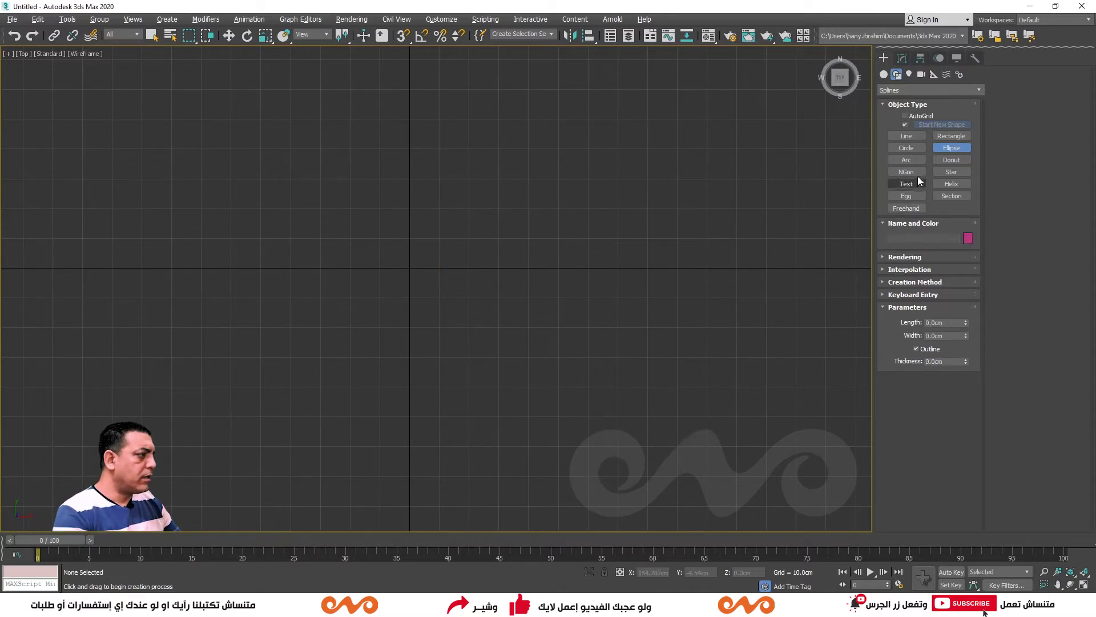
- Draw a first End-End-Middle arc across the Top view
left_click(916, 160)
middle_click_drag(479, 271, 526, 287)
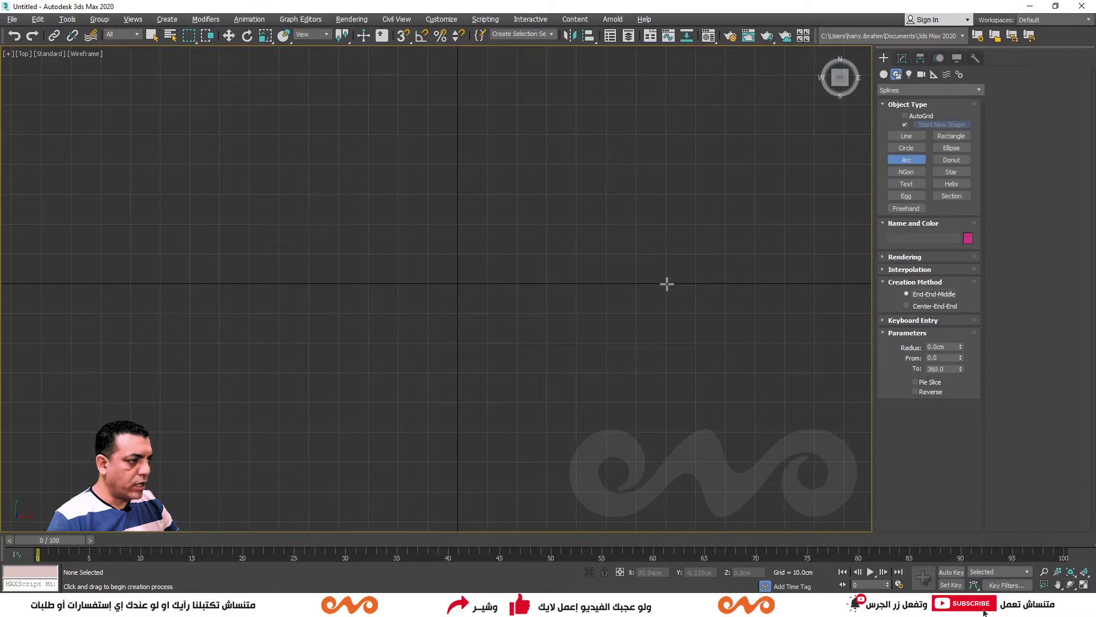
mouse_move(662, 286)
left_mouse_down()
mouse_move(495, 318)
mouse_move(222, 284)
left_mouse_up()
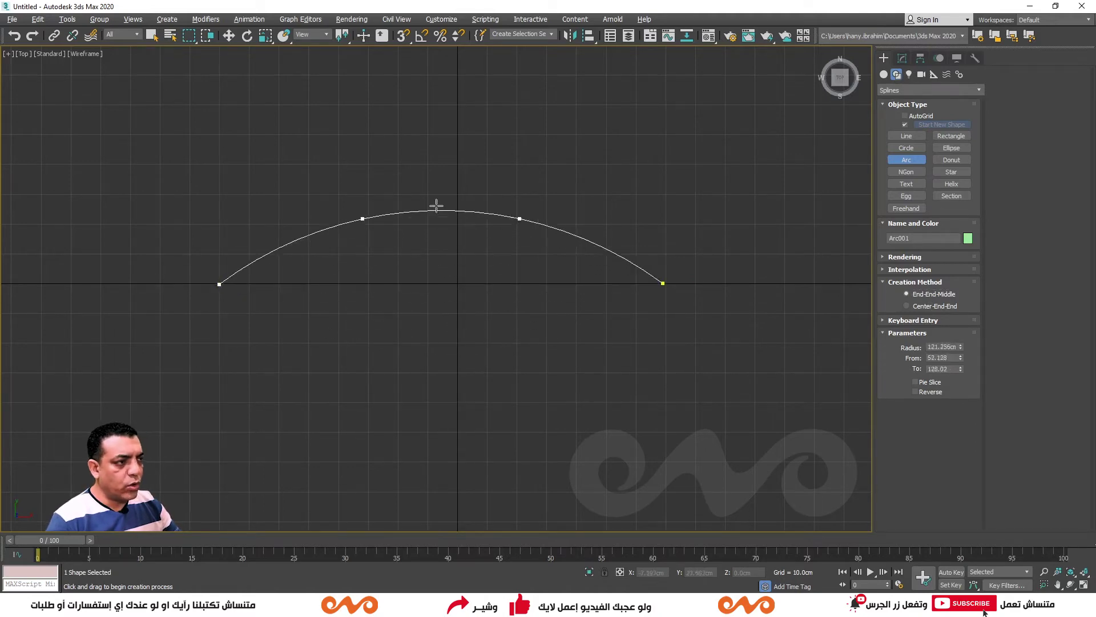
left_click(430, 75)
scroll(465, 245, "down", 3)
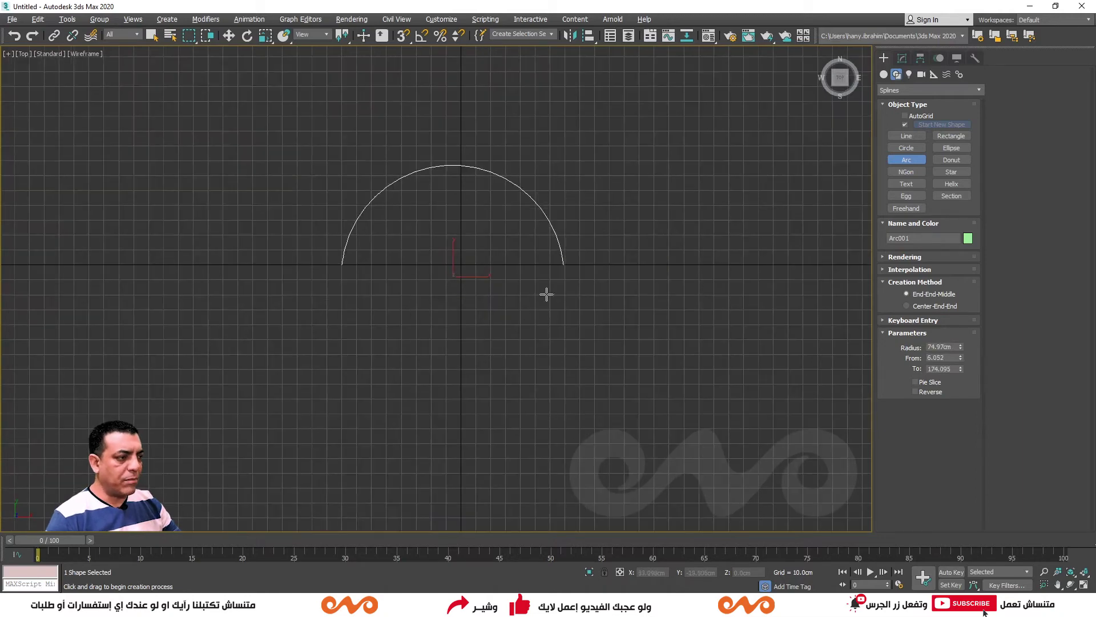
left_click(564, 276)
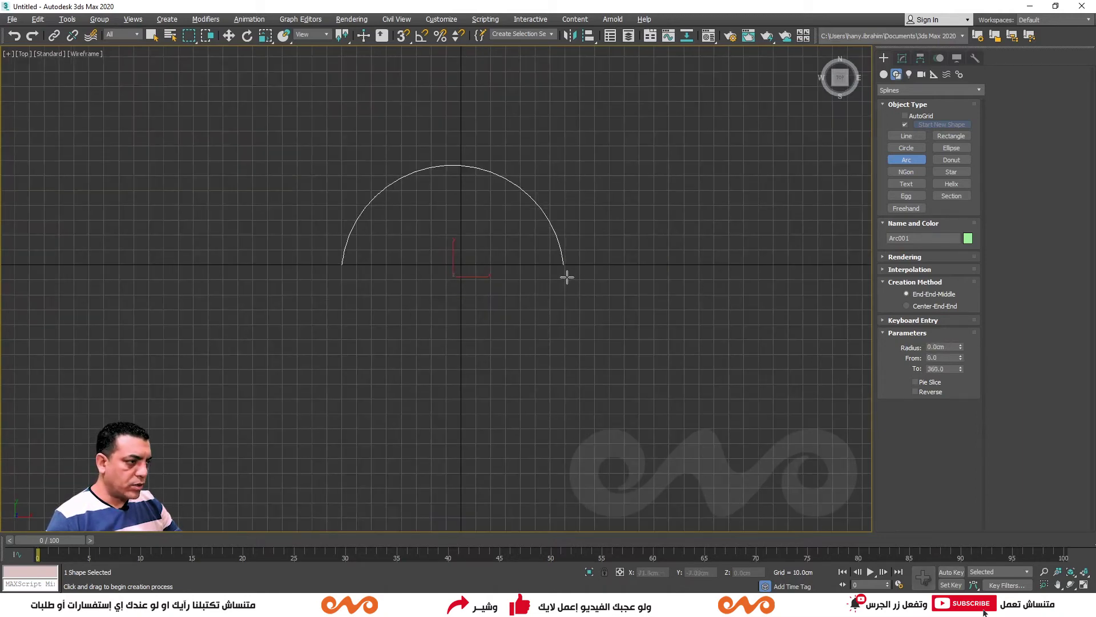
- Draw a second arc bulging below its end points, then undo the trial arcs
left_click_drag(565, 278, 341, 279)
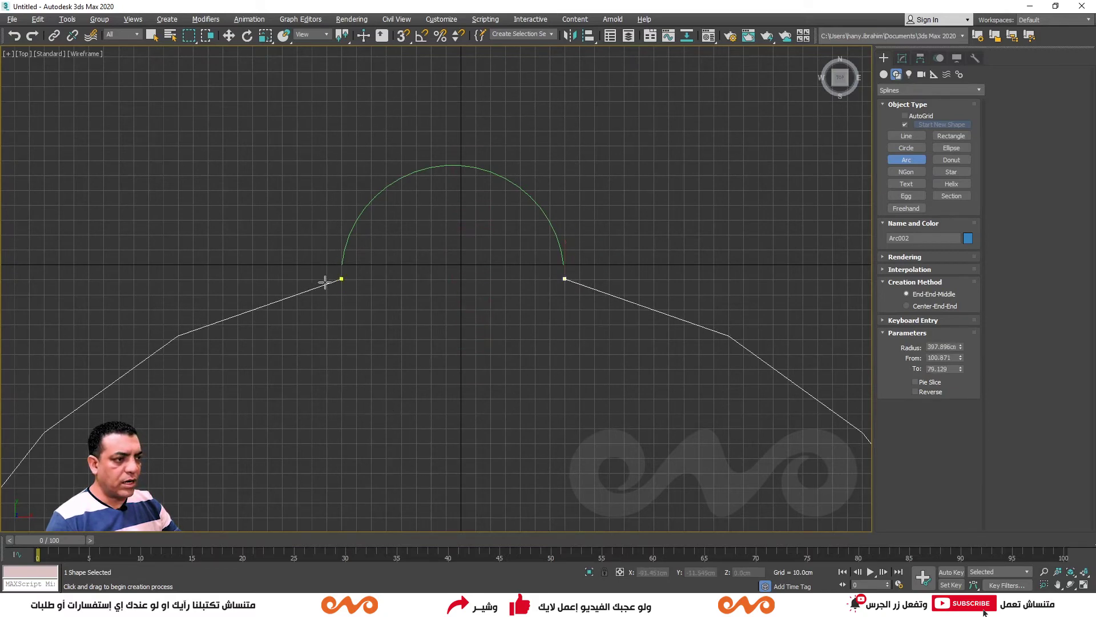
scroll(325, 282, "down", 3)
scroll(324, 274, "down", 3)
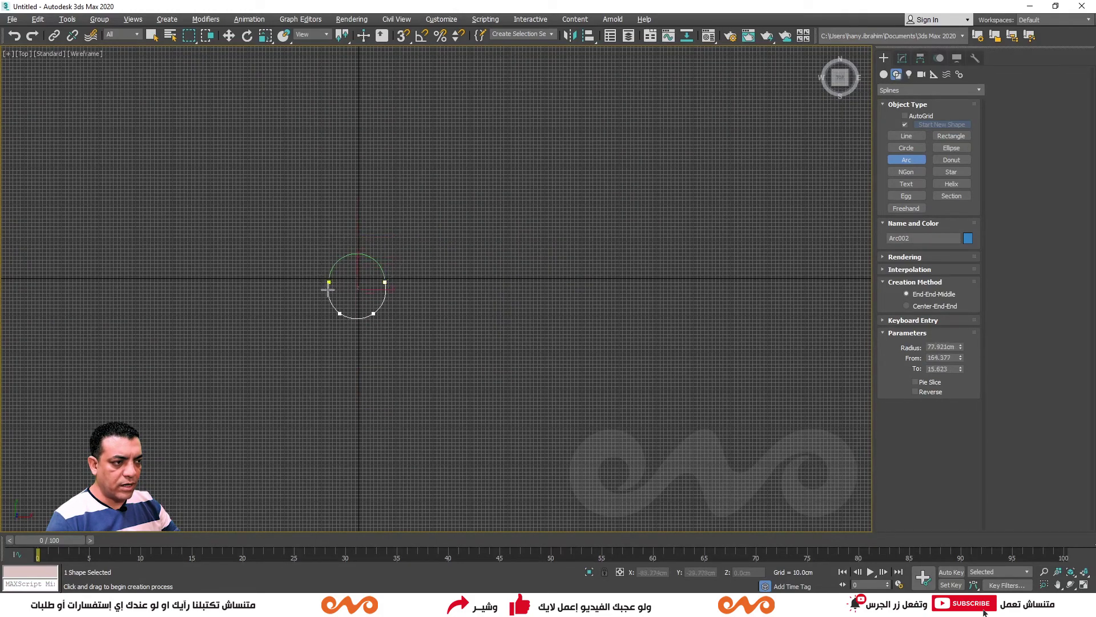
scroll(352, 288, "up", 5)
scroll(352, 289, "up", 3)
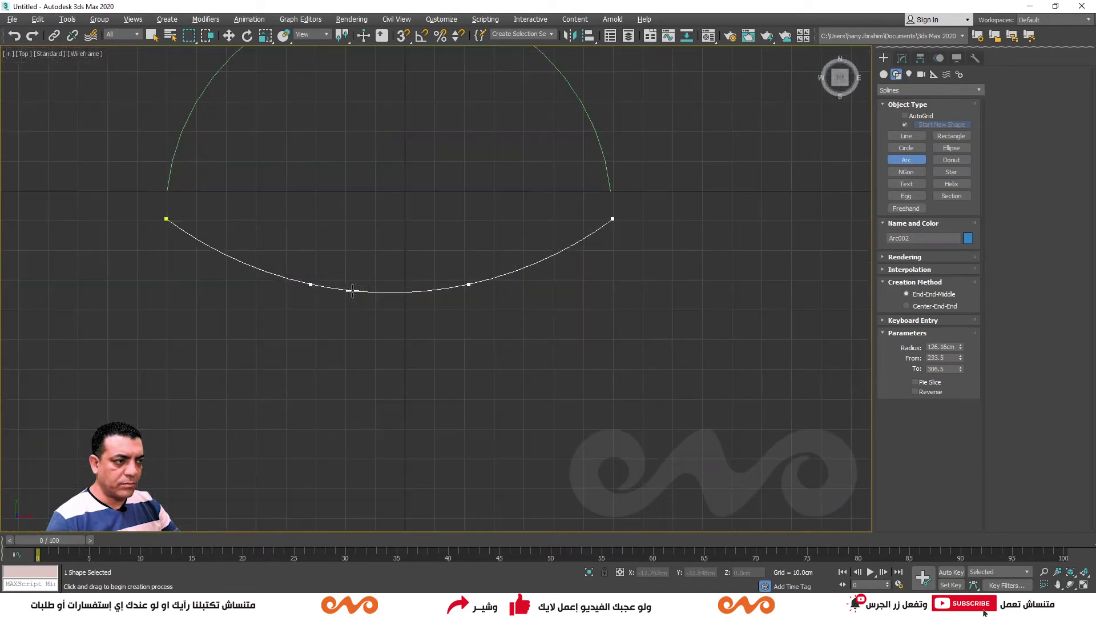
middle_click_drag(352, 288, 470, 339)
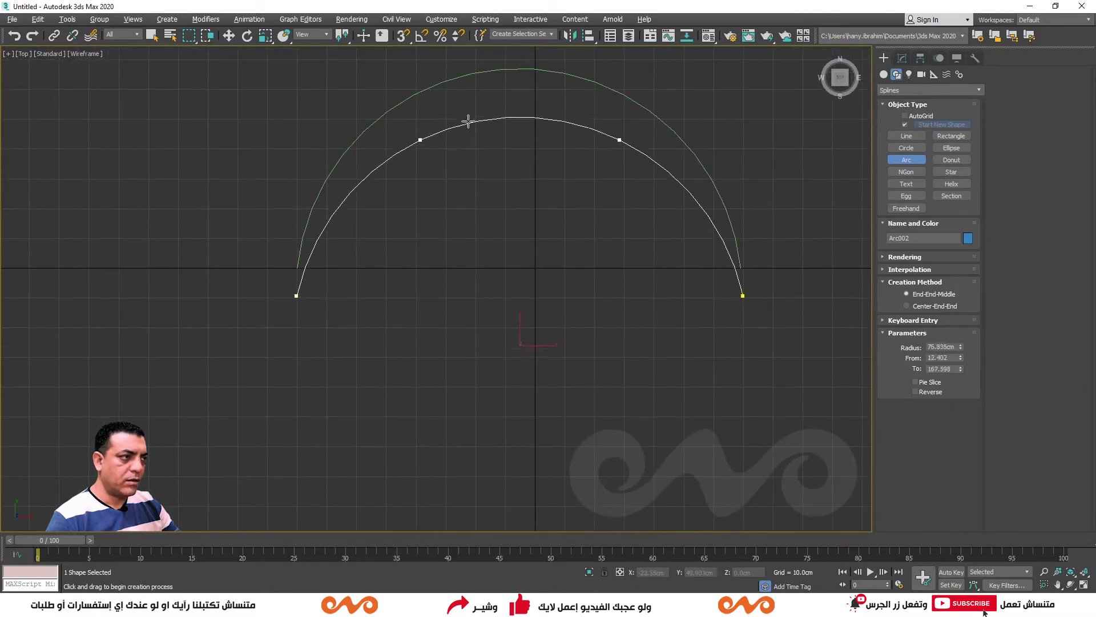
left_click(472, 318)
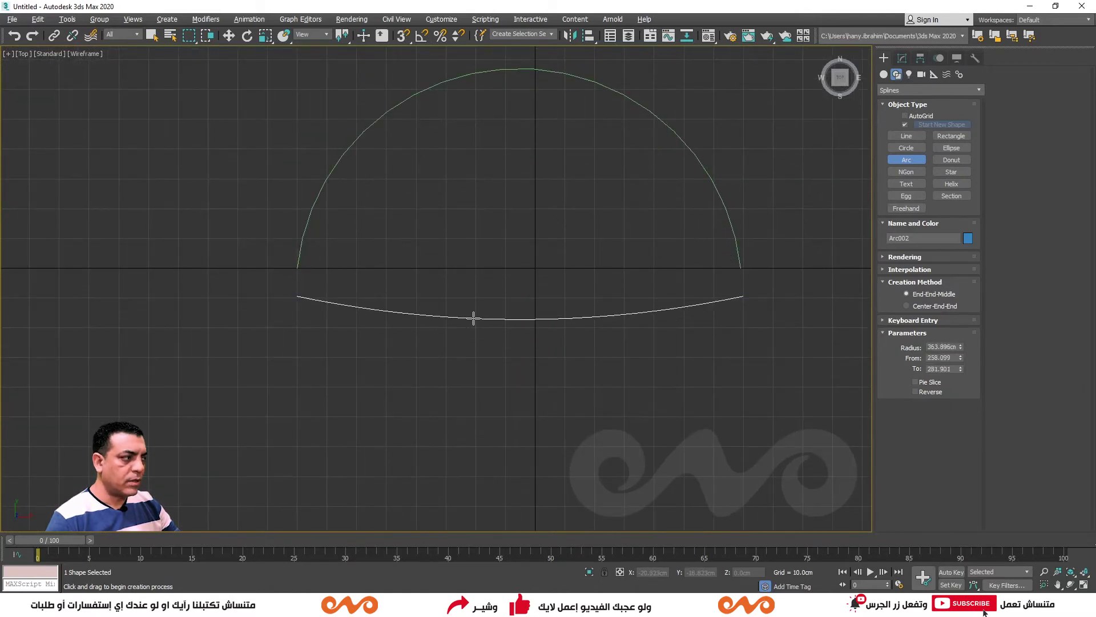
key("ctrl+z")
key("ctrl+z")
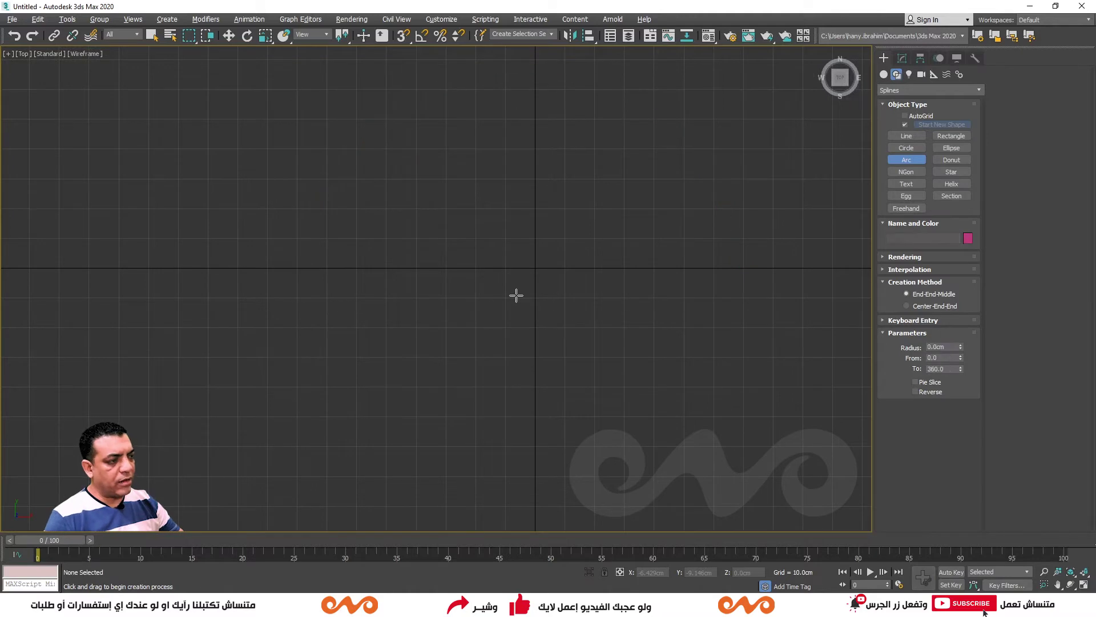
- Draw a Center-End-End arc from the grid centre with radius 88.089cm
scroll(516, 295, "down", 2)
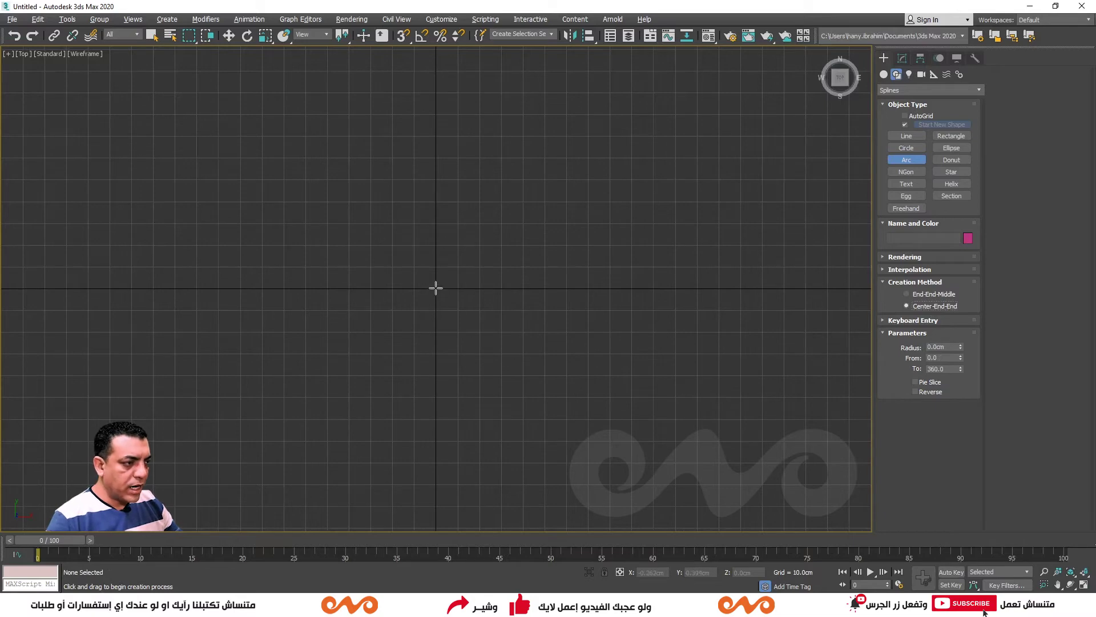
left_click_drag(436, 289, 633, 290)
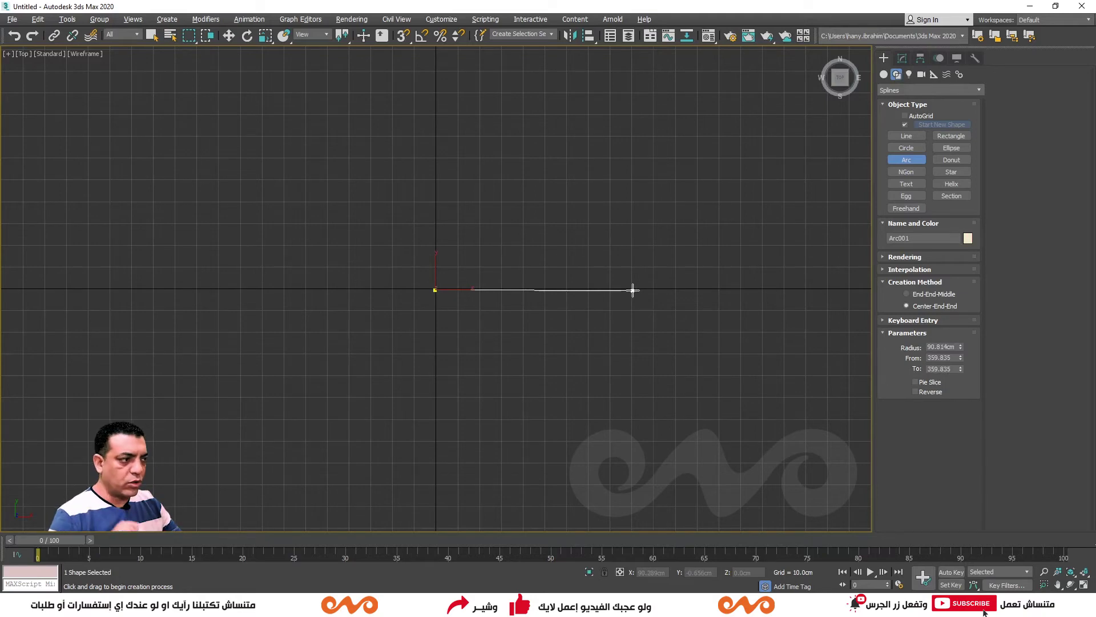
left_click_drag(632, 290, 633, 290)
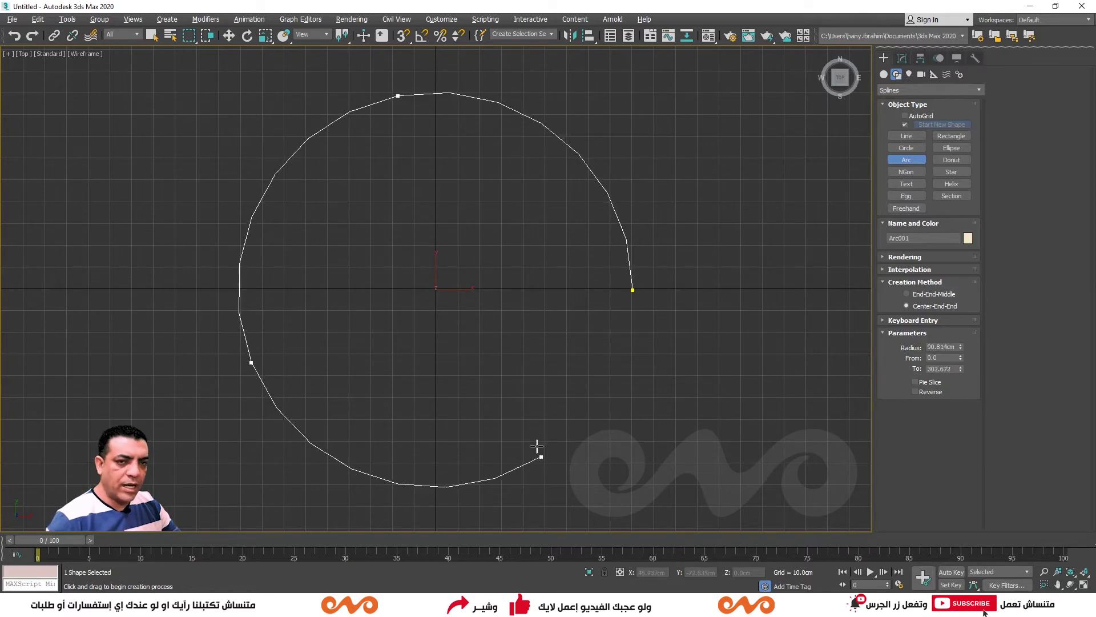
left_click(553, 422)
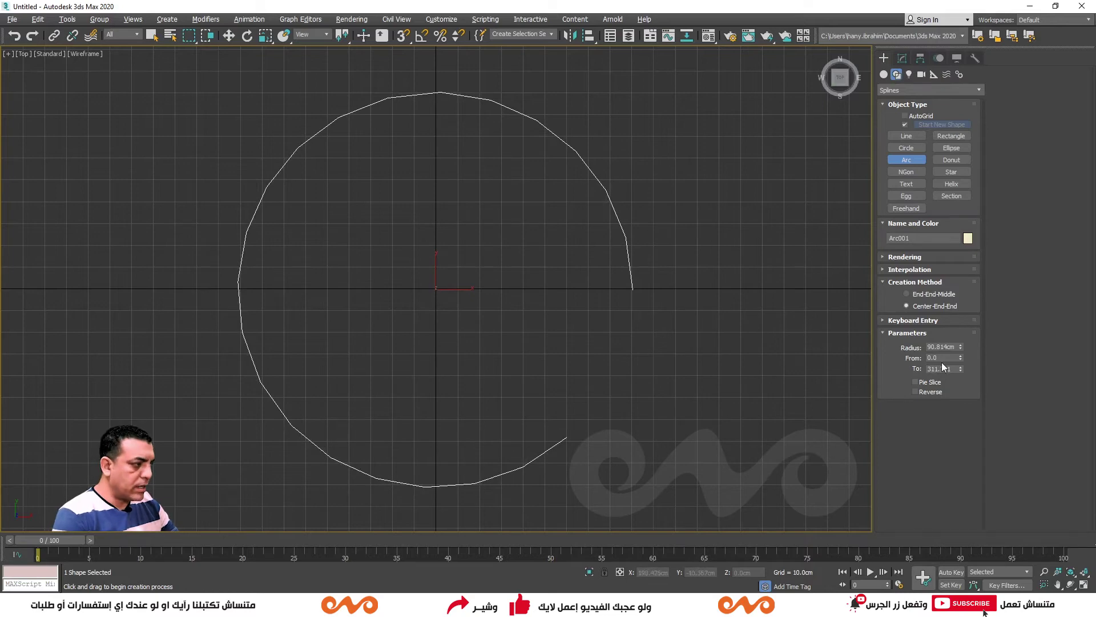
left_click_drag(960, 346, 961, 347)
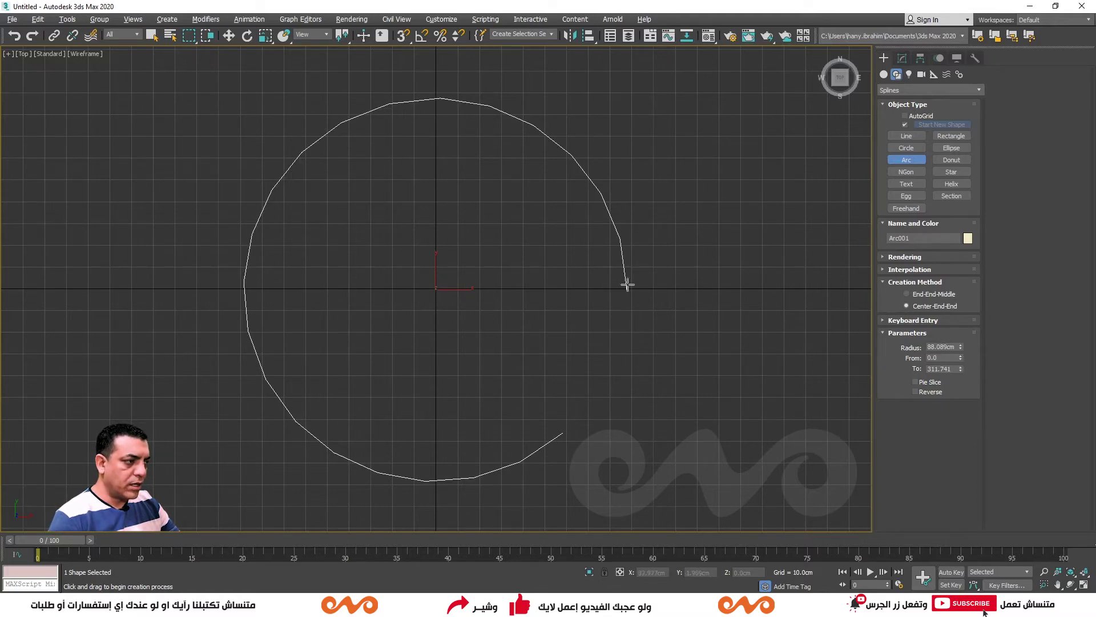
- Set the arc's From angle to 0 and To angle to 180 degrees
left_click_drag(960, 358, 932, 11)
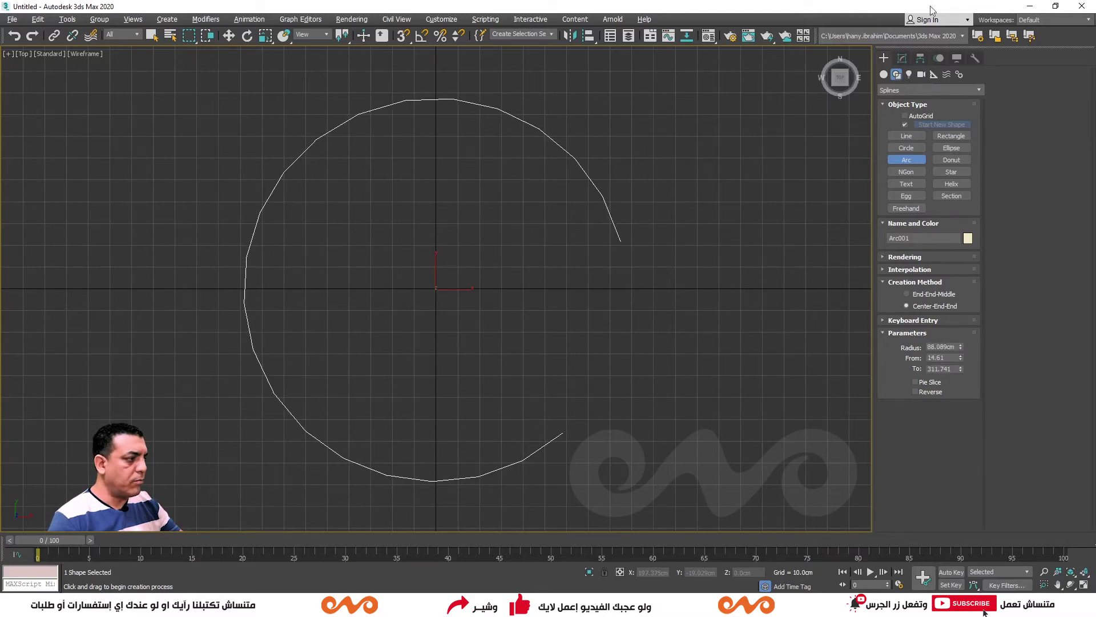
left_click_drag(960, 369, 937, 246)
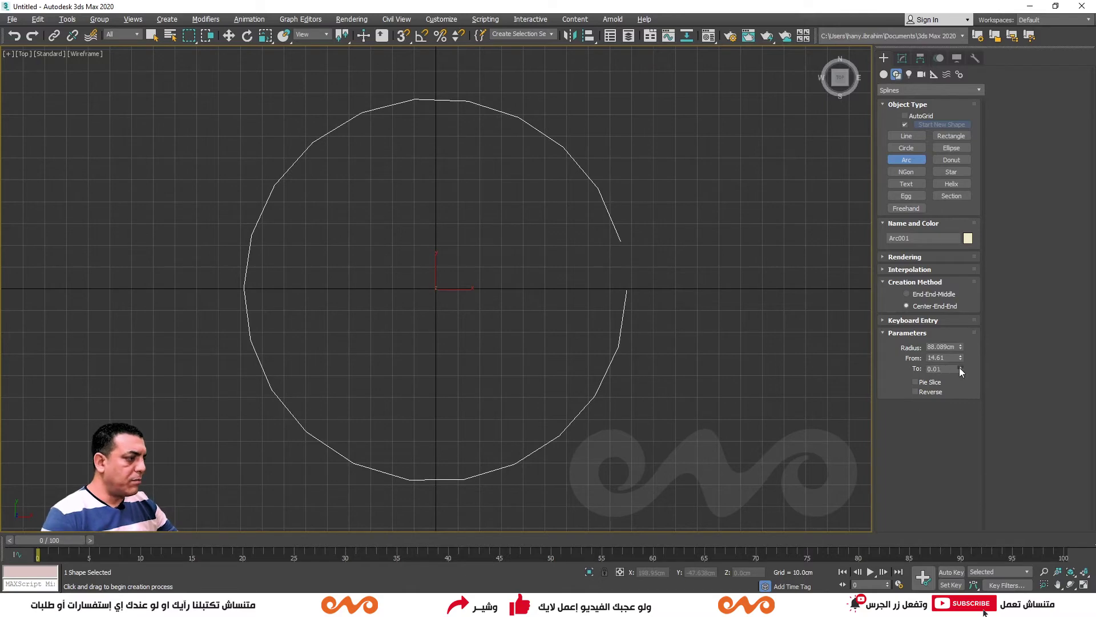
left_click_drag(961, 368, 736, 239)
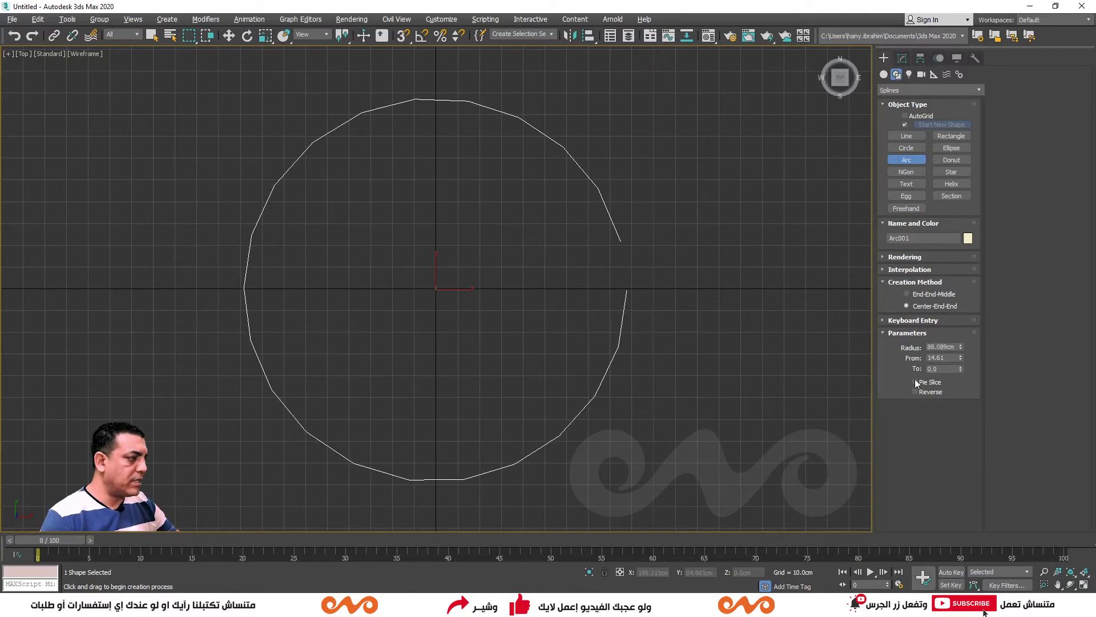
left_click(949, 369)
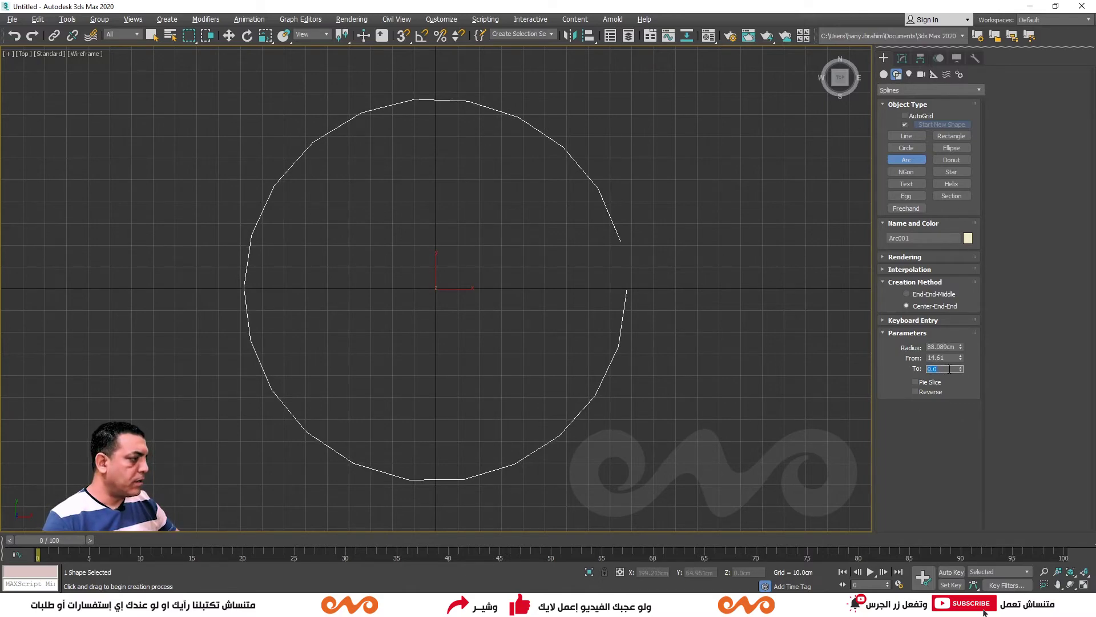
right_click(960, 358)
type("00")
key("Return")
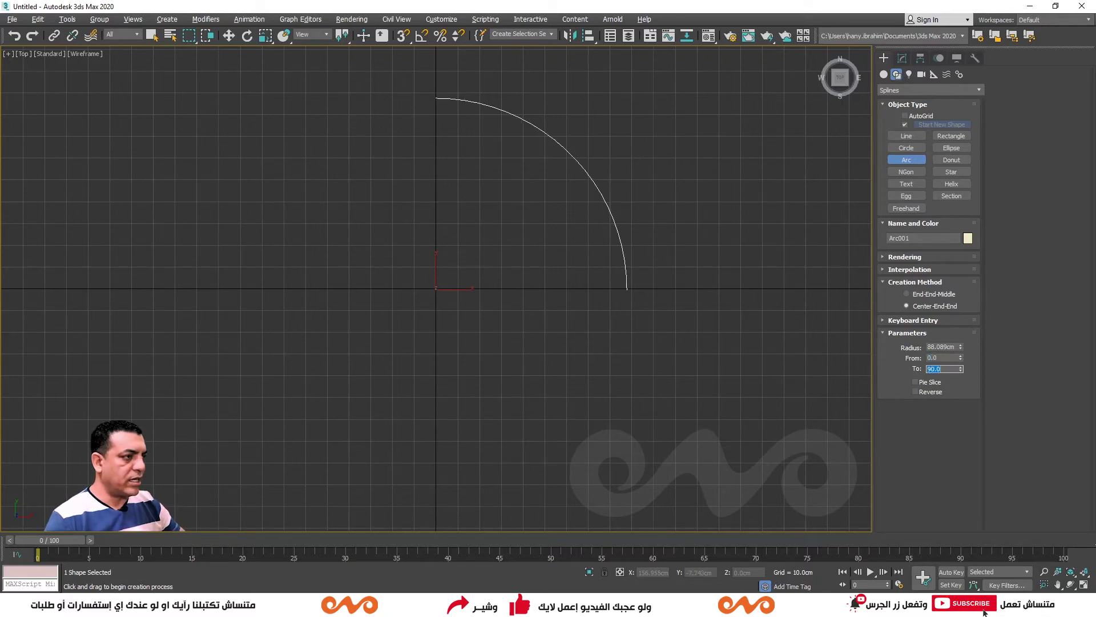
type("18")
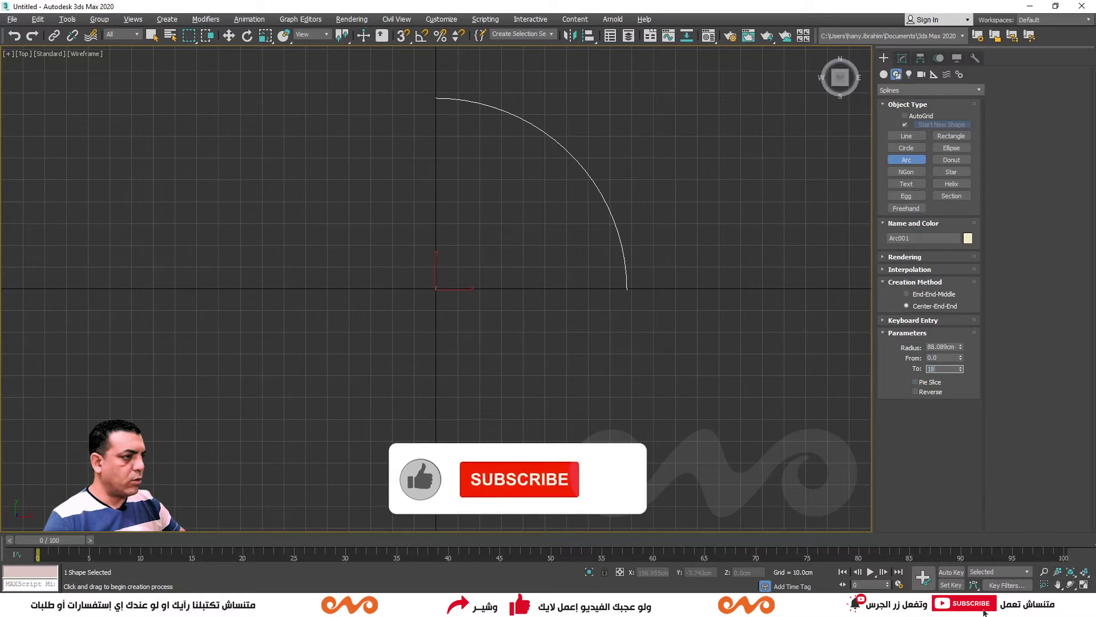
type("0.0")
key("Return")
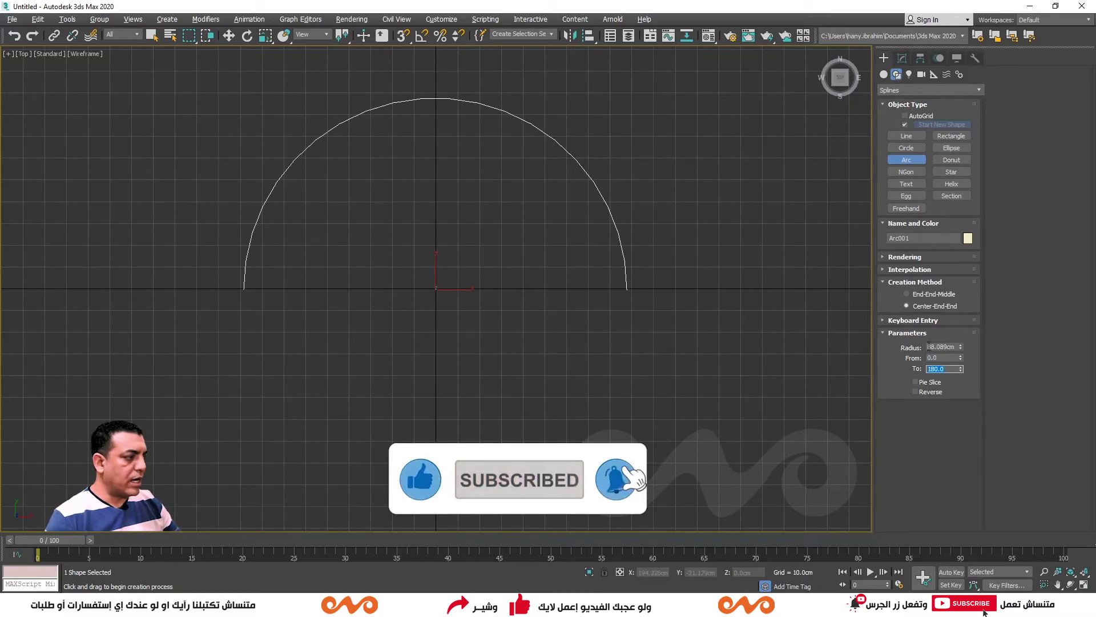
- Extend the arc to 288 degrees, toggle Pie Slice on and off, then delete it
left_click_drag(961, 368, 954, 334)
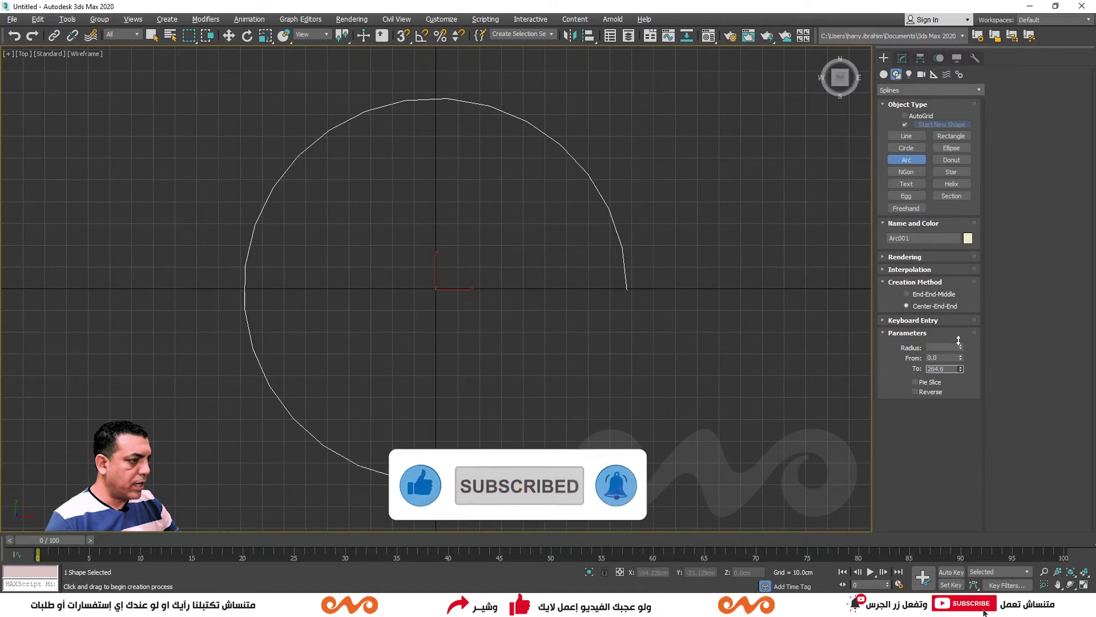
left_click(916, 382)
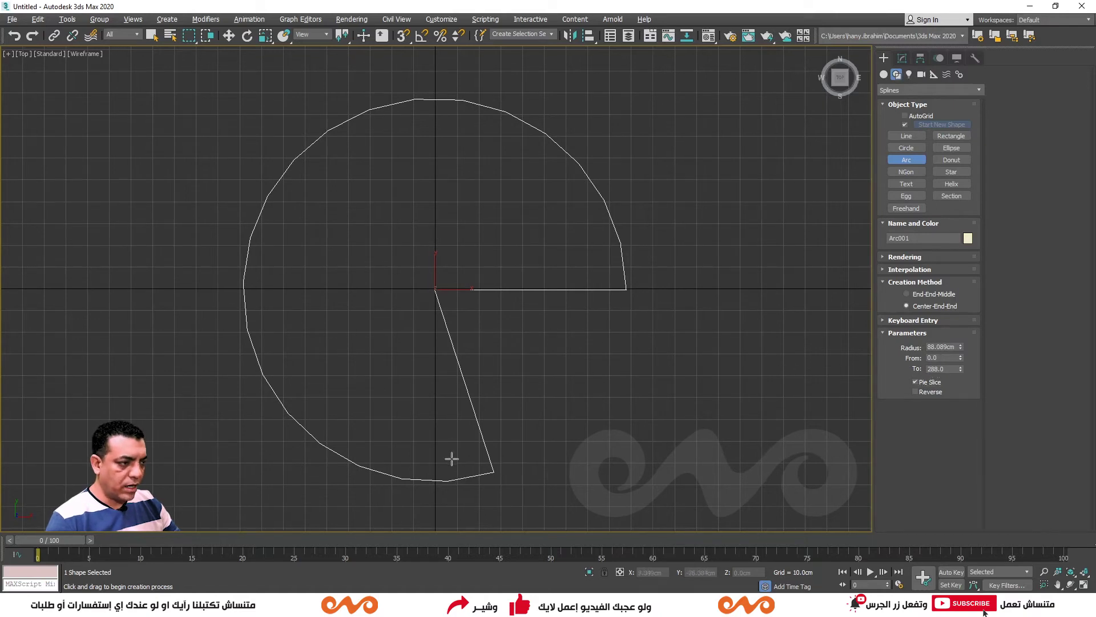
left_click(917, 383)
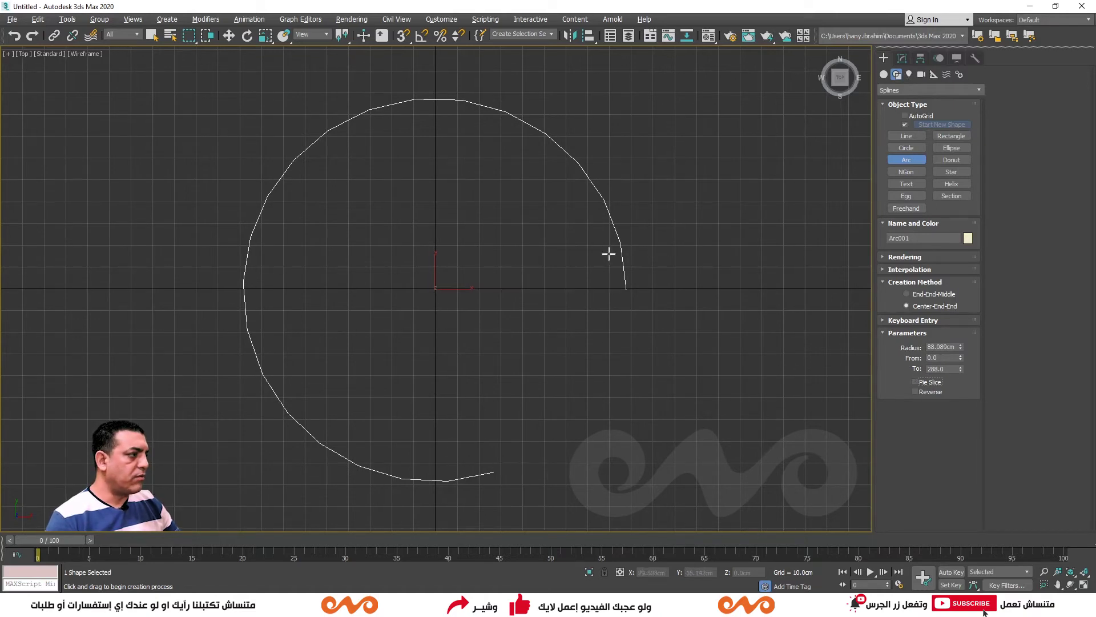
key("Delete")
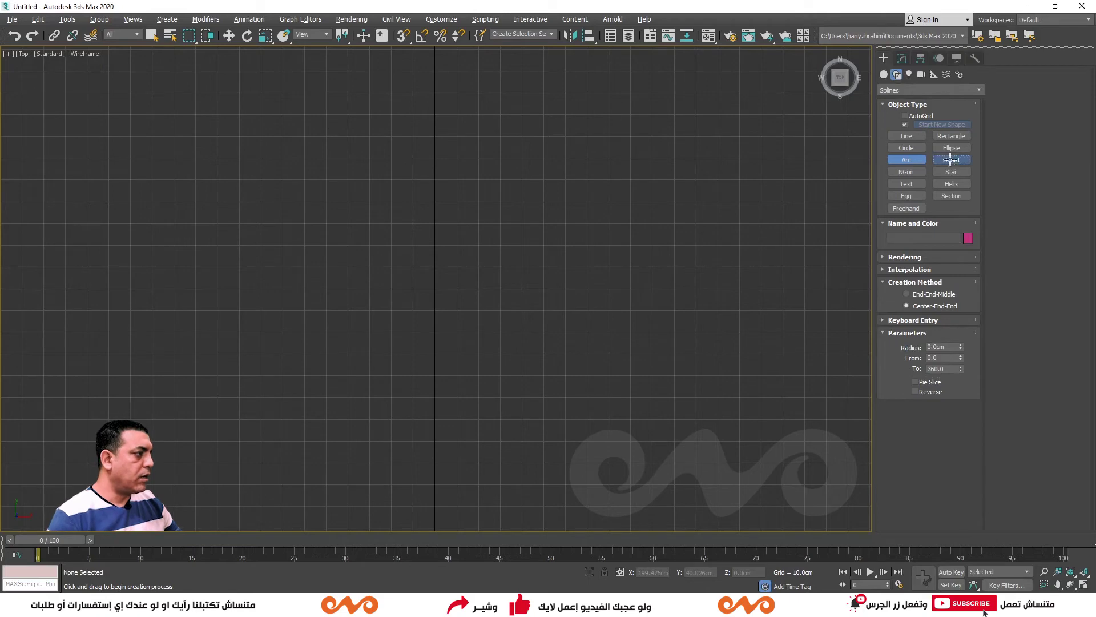
- Draw and resize a centre-based donut, delete it, then start and cancel an edge-drawn donut
left_click(950, 160)
left_click_drag(426, 288, 567, 420)
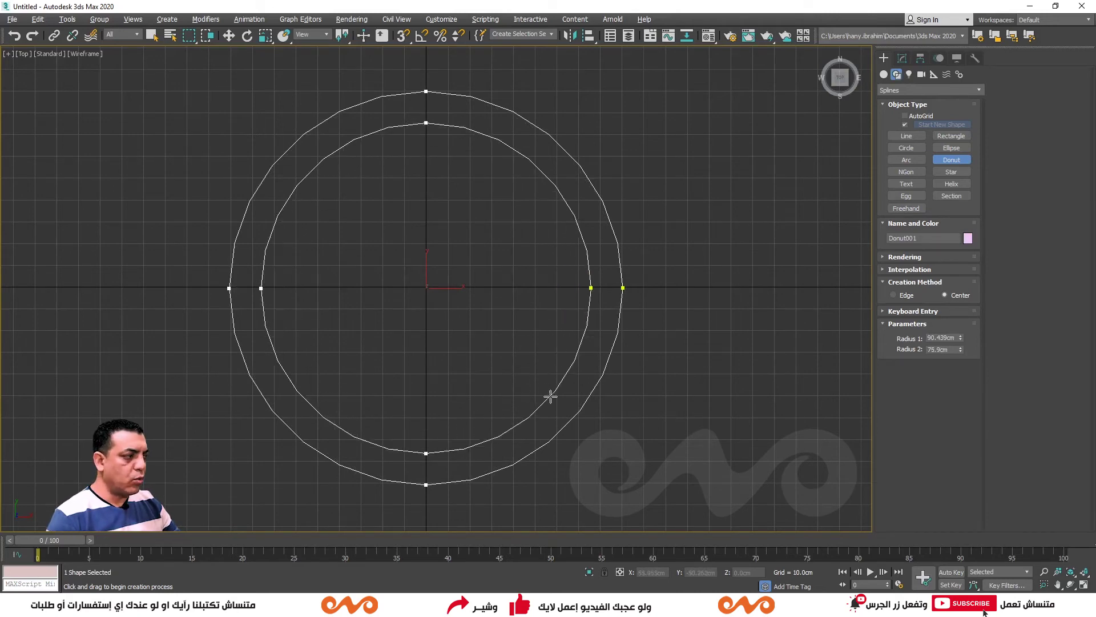
left_click(528, 376)
left_click_drag(960, 337, 959, 353)
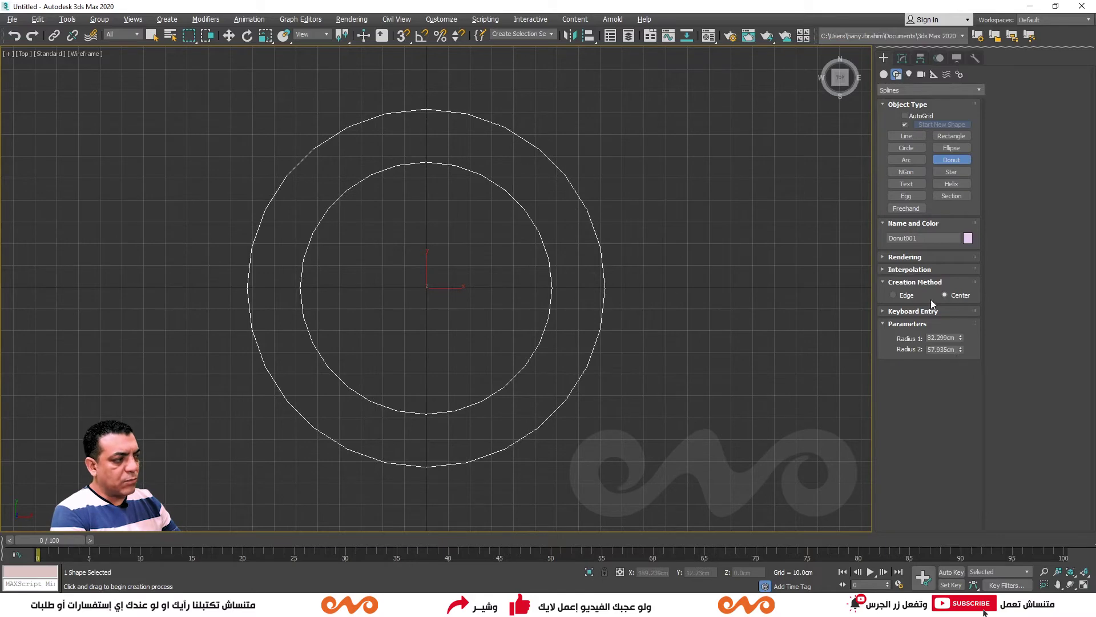
key("Delete")
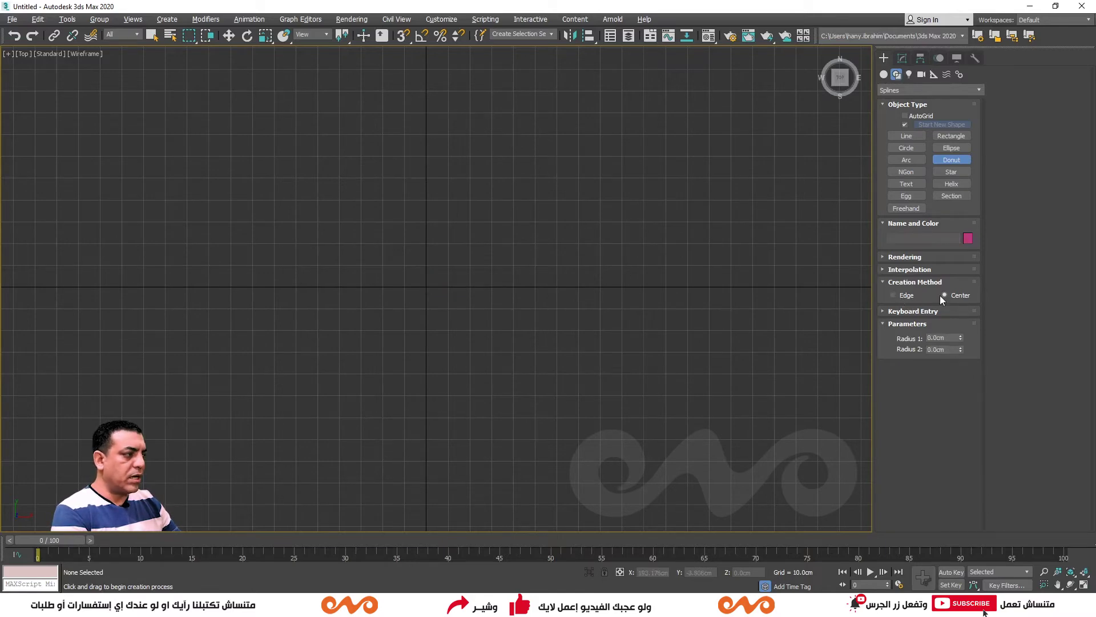
left_click_drag(244, 148, 514, 348)
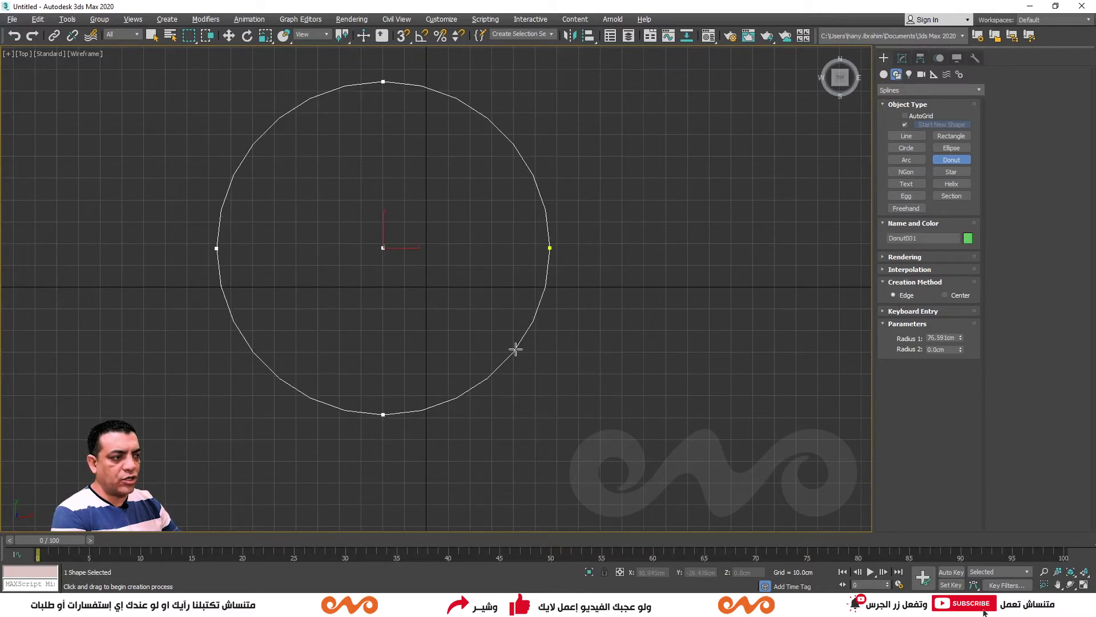
right_click(515, 348)
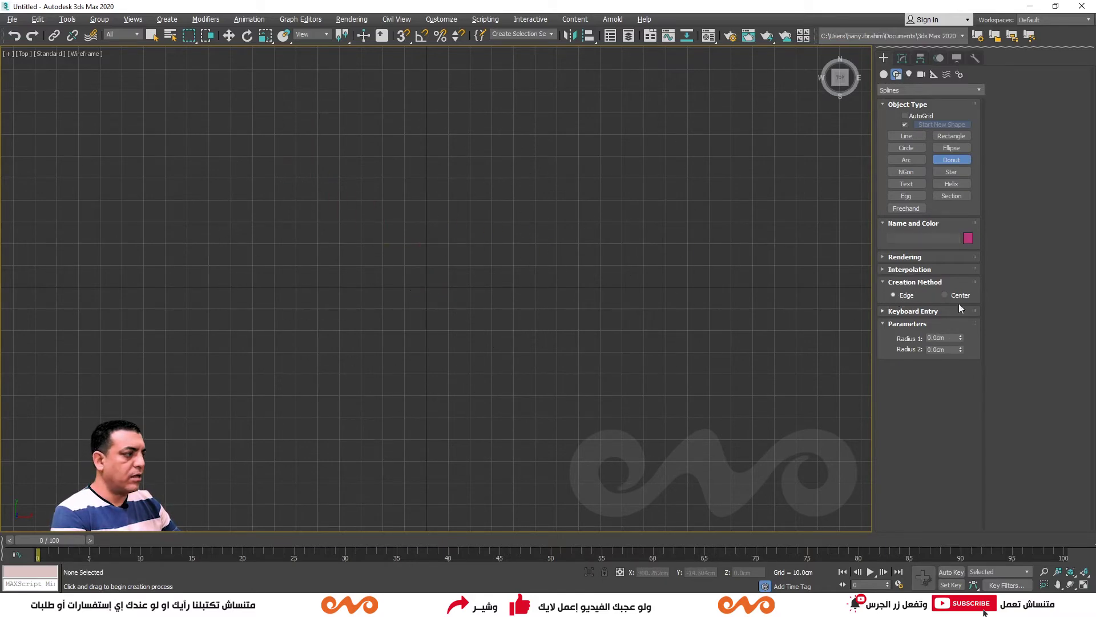
- Draw an NGon at the grid origin with a 60 cm radius
left_click(909, 172)
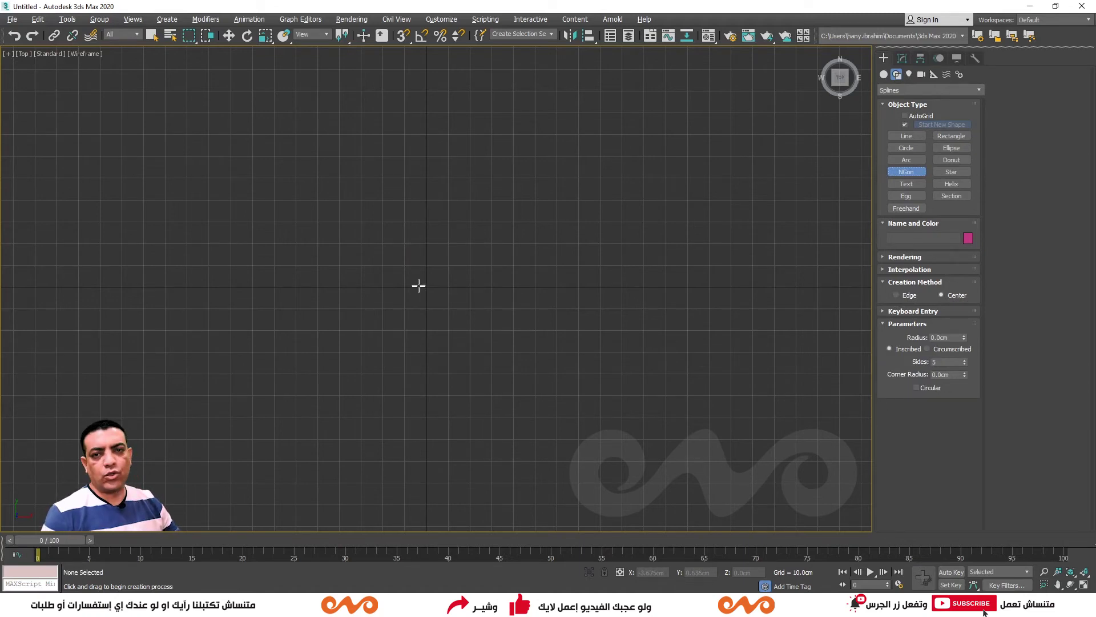
left_click_drag(425, 286, 515, 372)
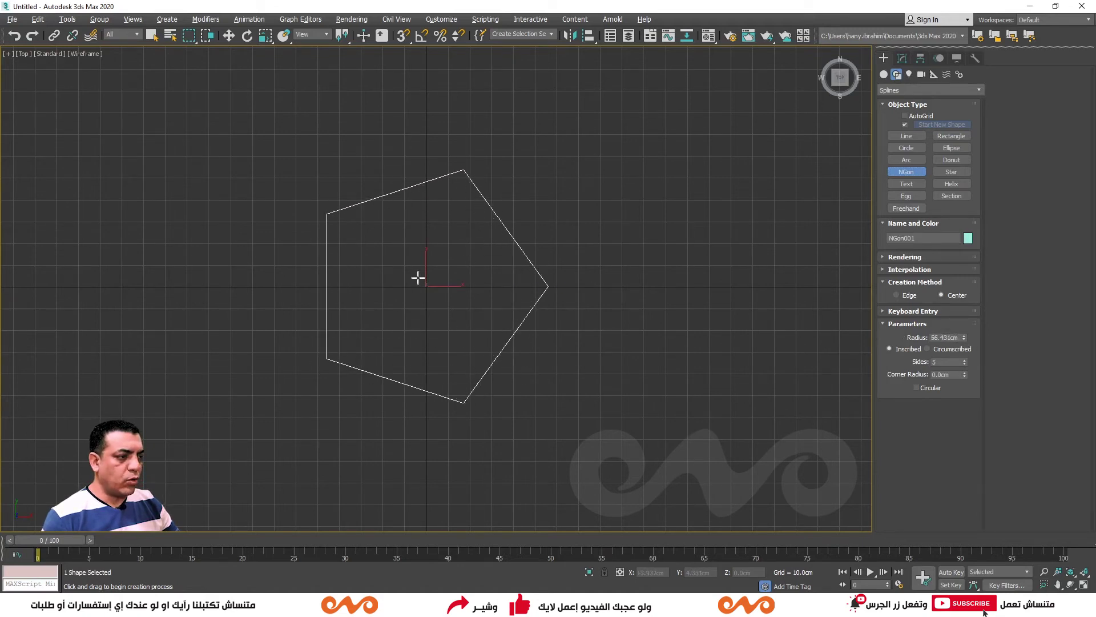
double_click(943, 336)
type("0")
key("Return")
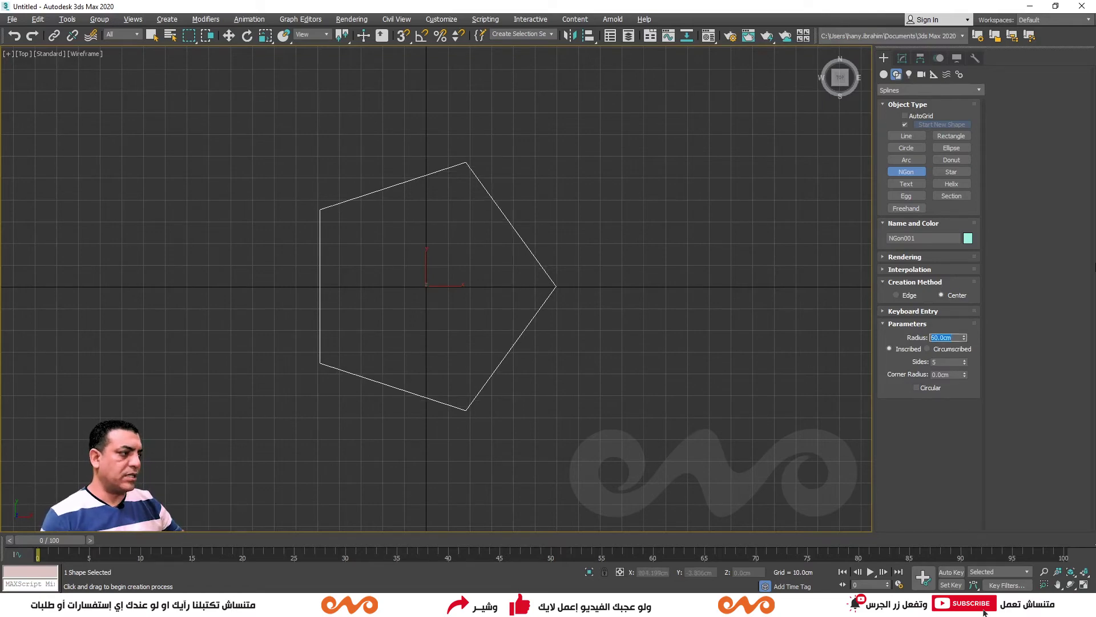
- Set the polygon to 6 sides with slightly rounded corners, then delete it
left_click_drag(964, 362, 963, 360)
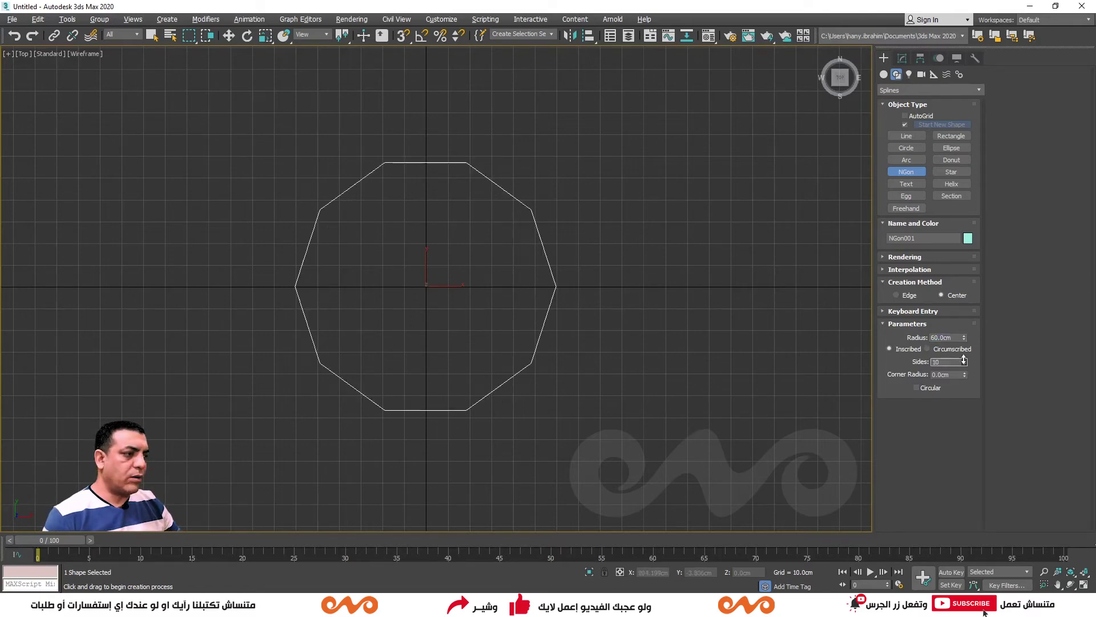
left_click(966, 365)
left_click(966, 365)
left_click(966, 364)
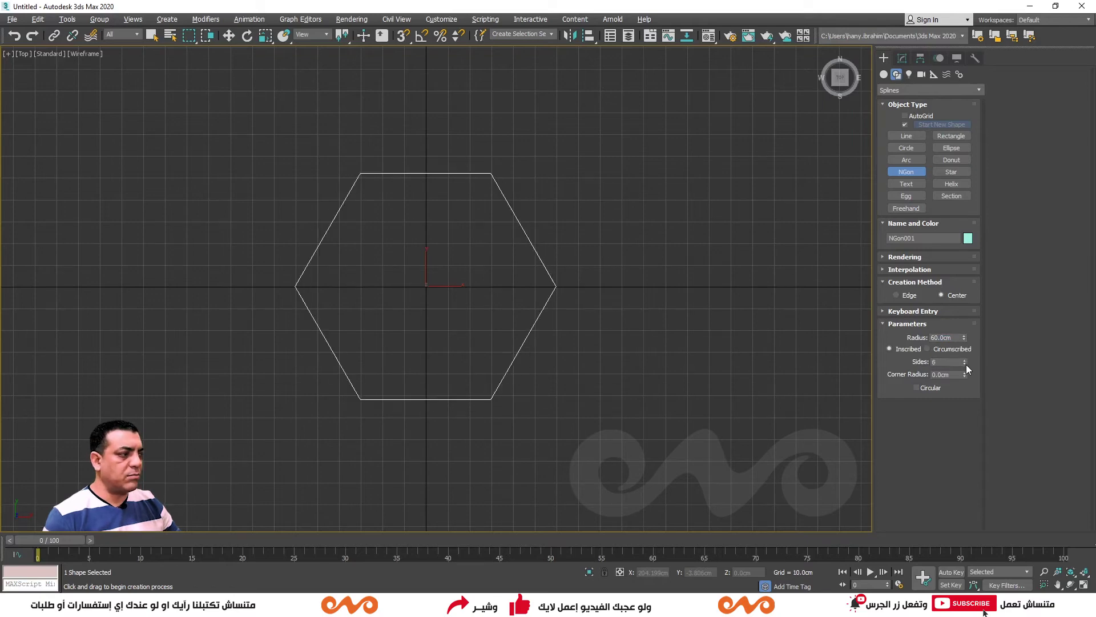
scroll(497, 251, "up", 3)
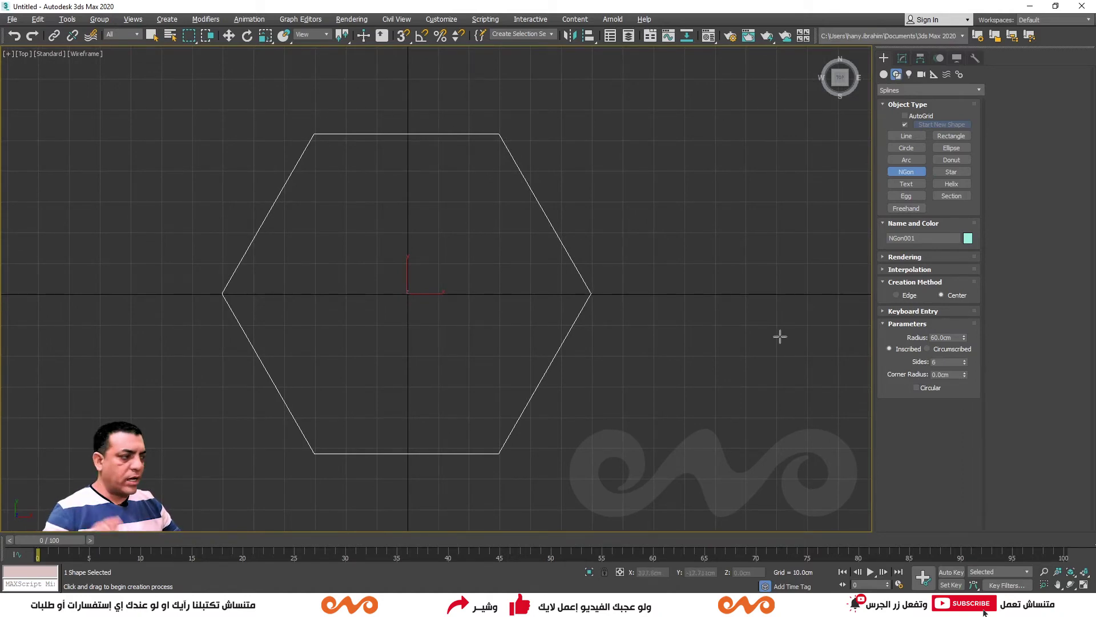
left_click_drag(964, 374, 964, 357)
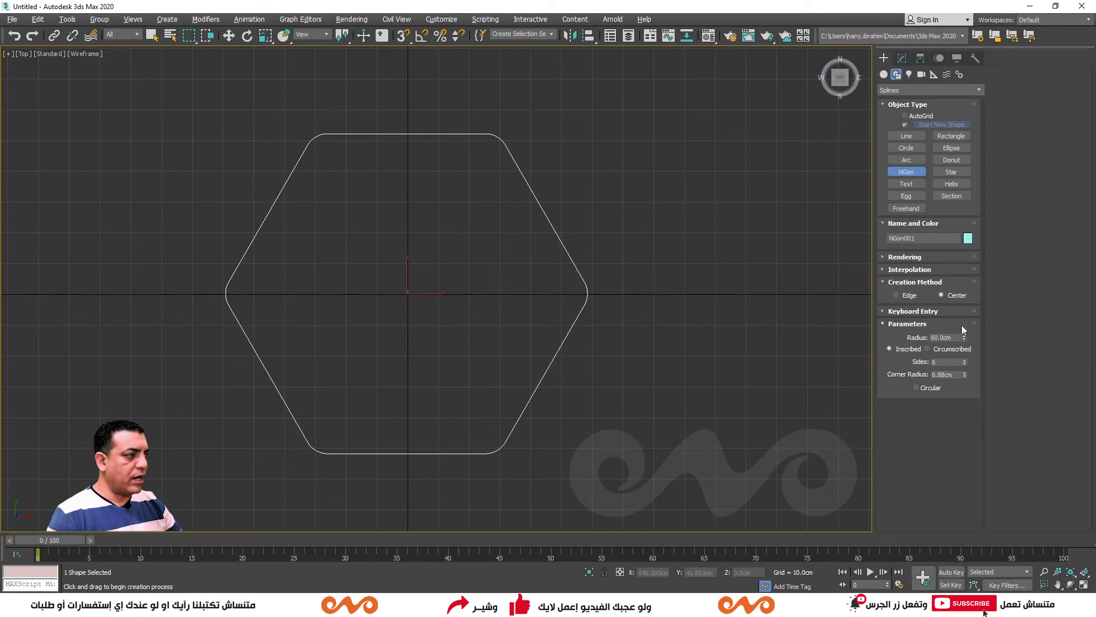
left_click_drag(964, 375, 969, 398)
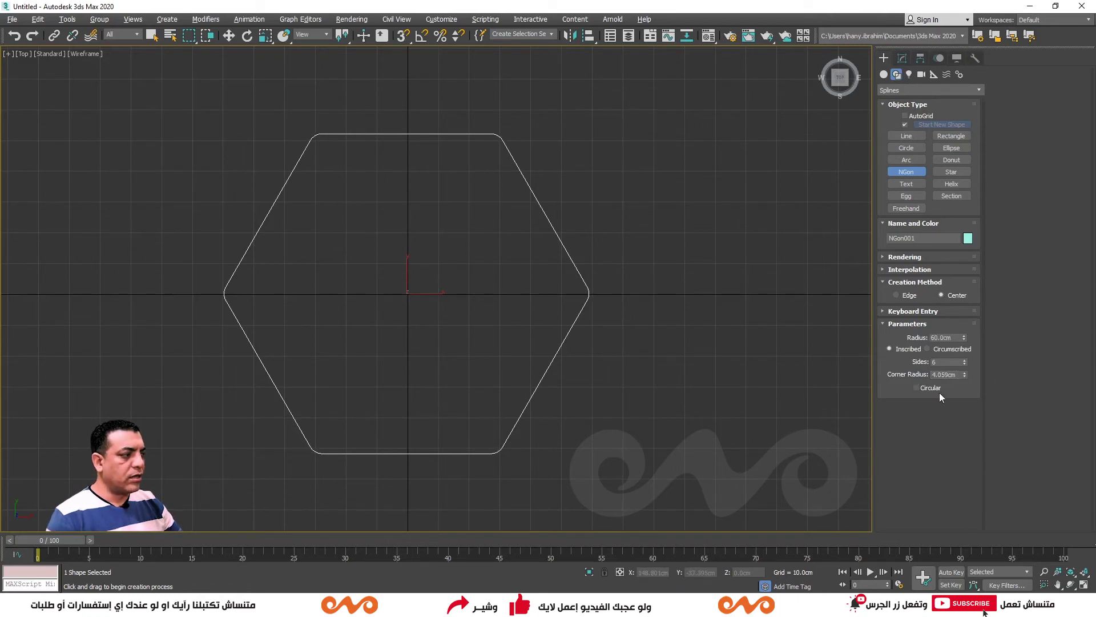
key("Delete")
- Draw Star001 at the grid origin with Radius 1 76.206 cm and Radius 2 27.829 cm
left_click(957, 171)
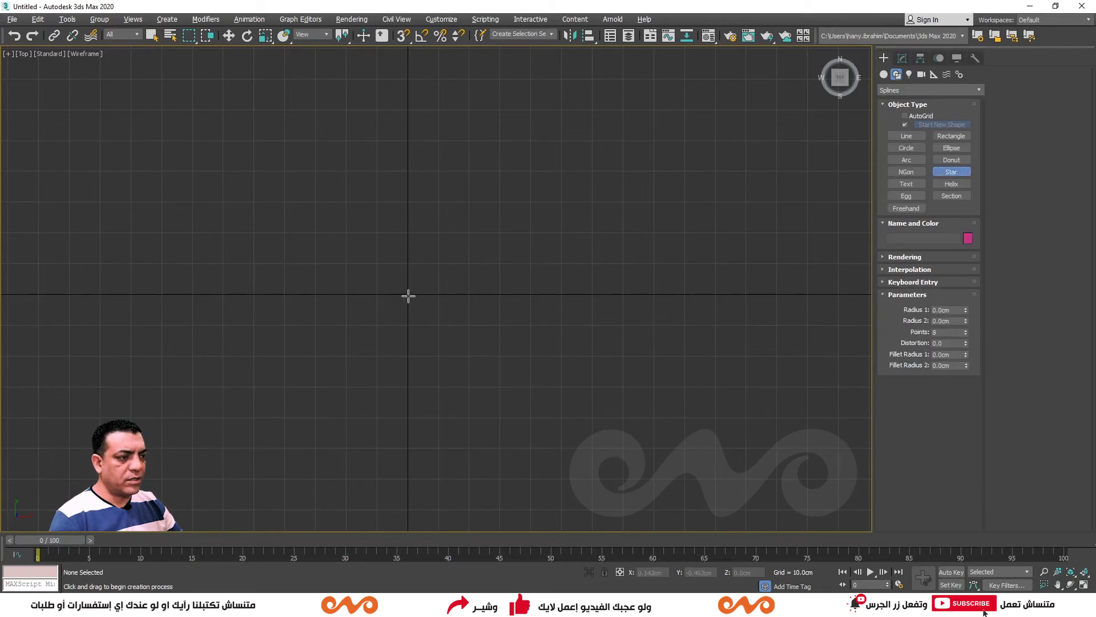
double_click(941, 332)
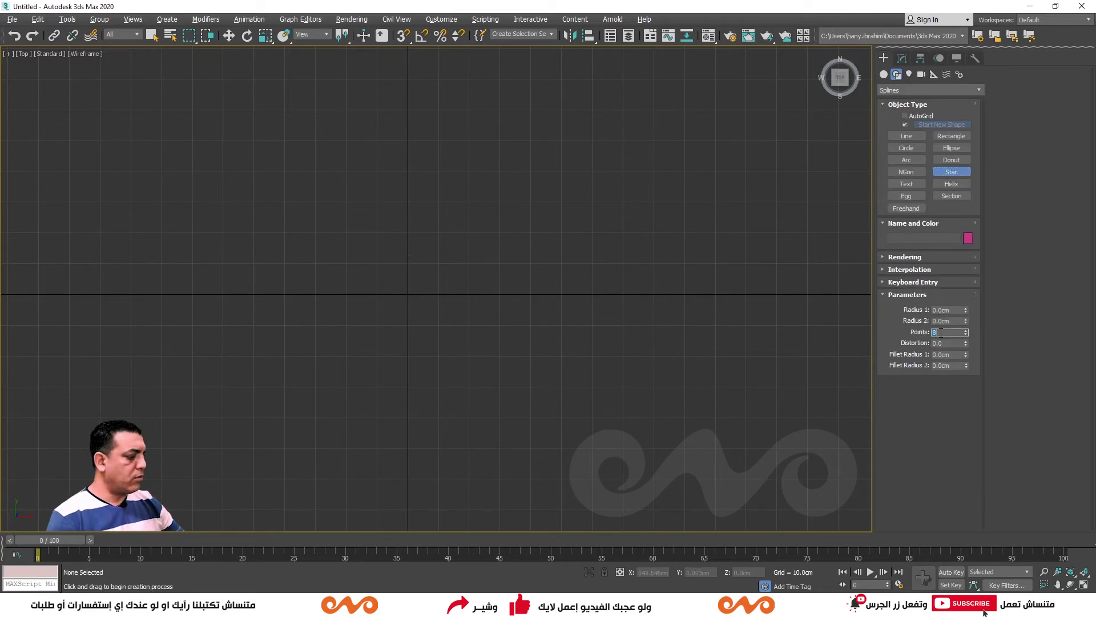
type("6")
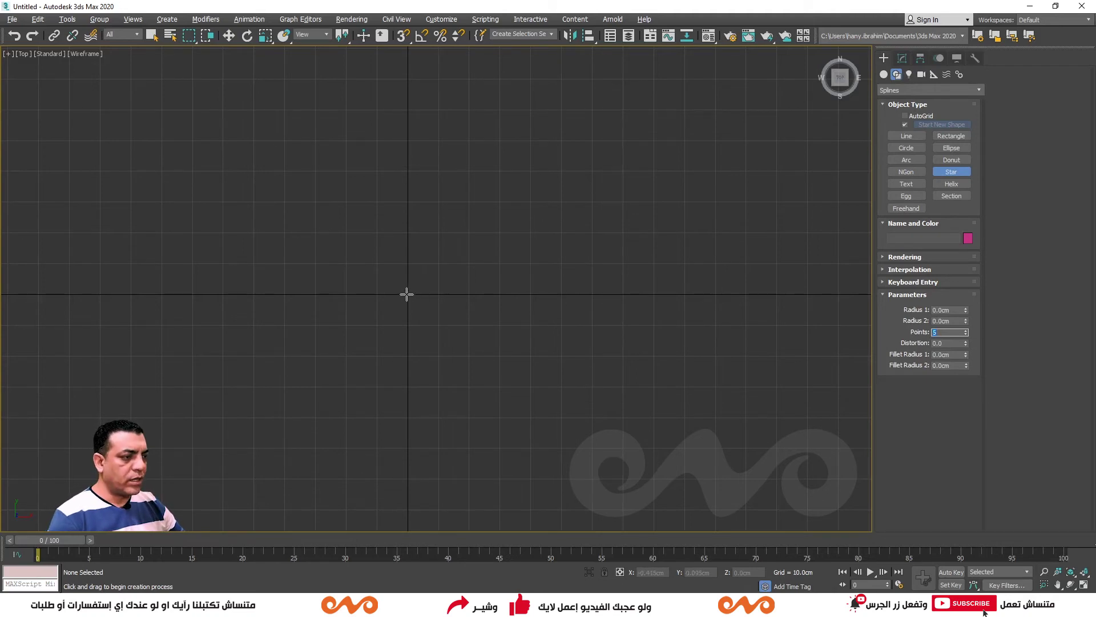
mouse_move(407, 294)
left_mouse_down()
mouse_move(444, 375)
mouse_move(457, 450)
left_mouse_up()
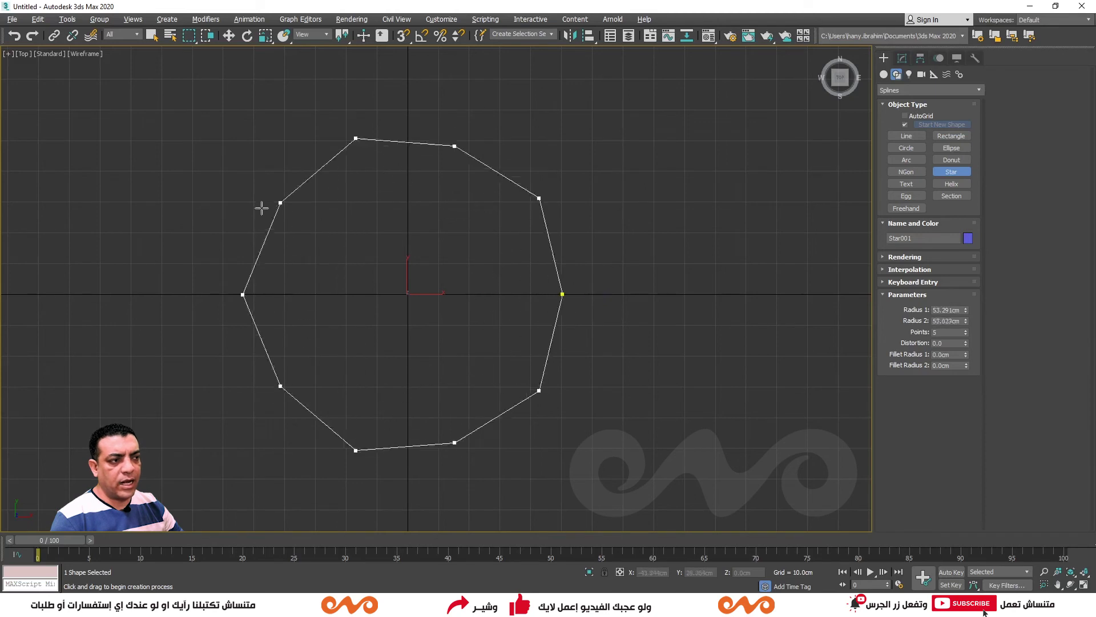
left_click(342, 250)
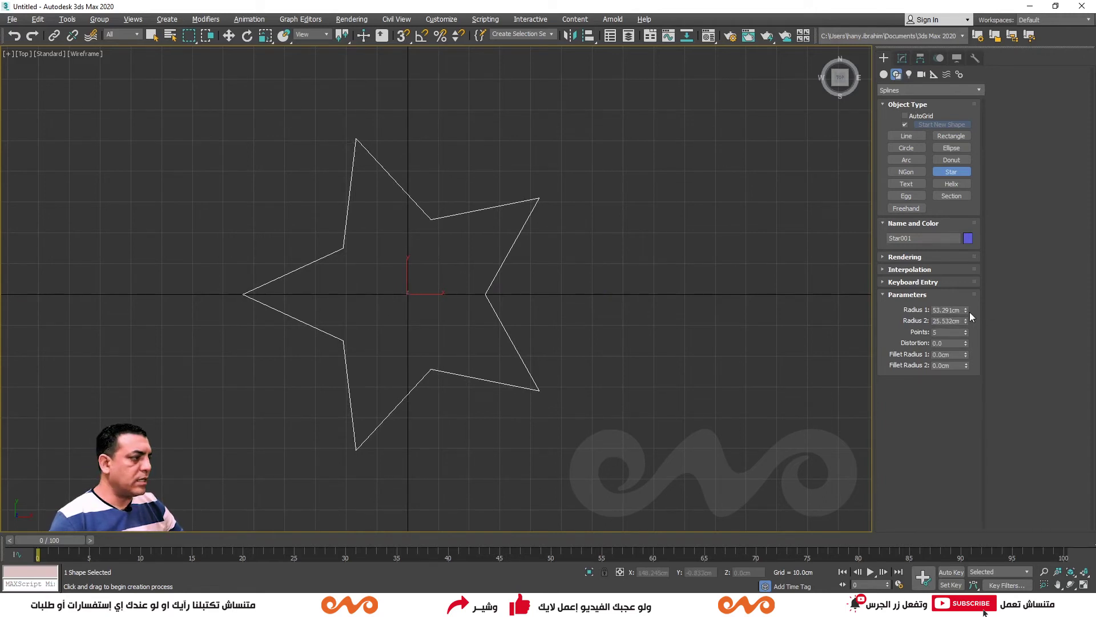
mouse_move(966, 316)
left_mouse_down()
mouse_move(967, 281)
mouse_move(963, 315)
left_mouse_up()
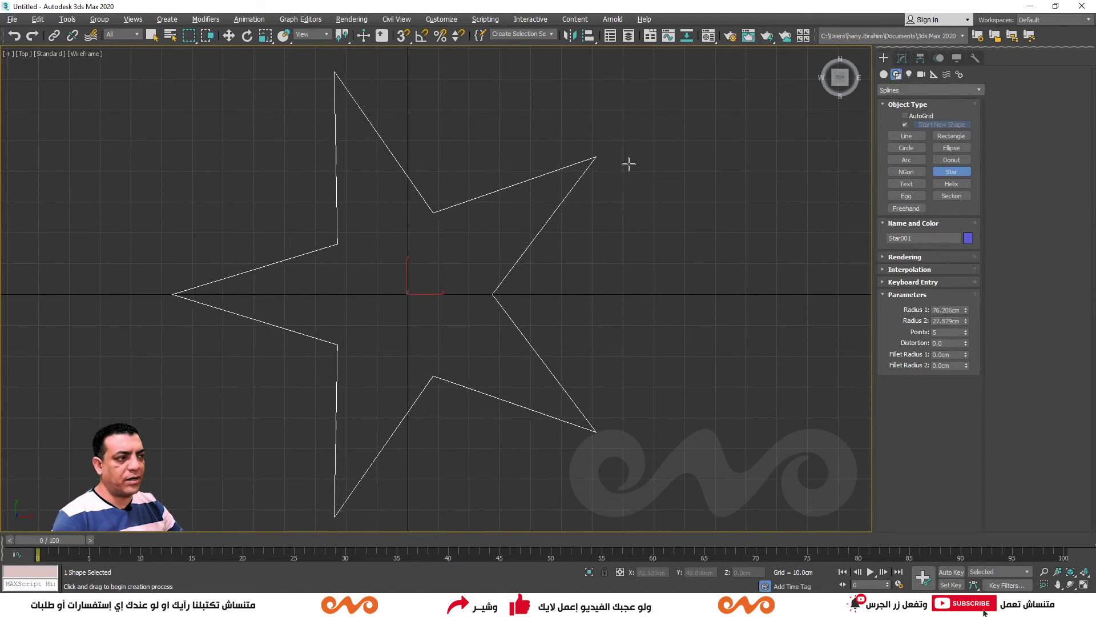
- Try the star with nine points and a Distortion twist, then reset Distortion to zero
left_click(967, 330)
left_click(967, 330)
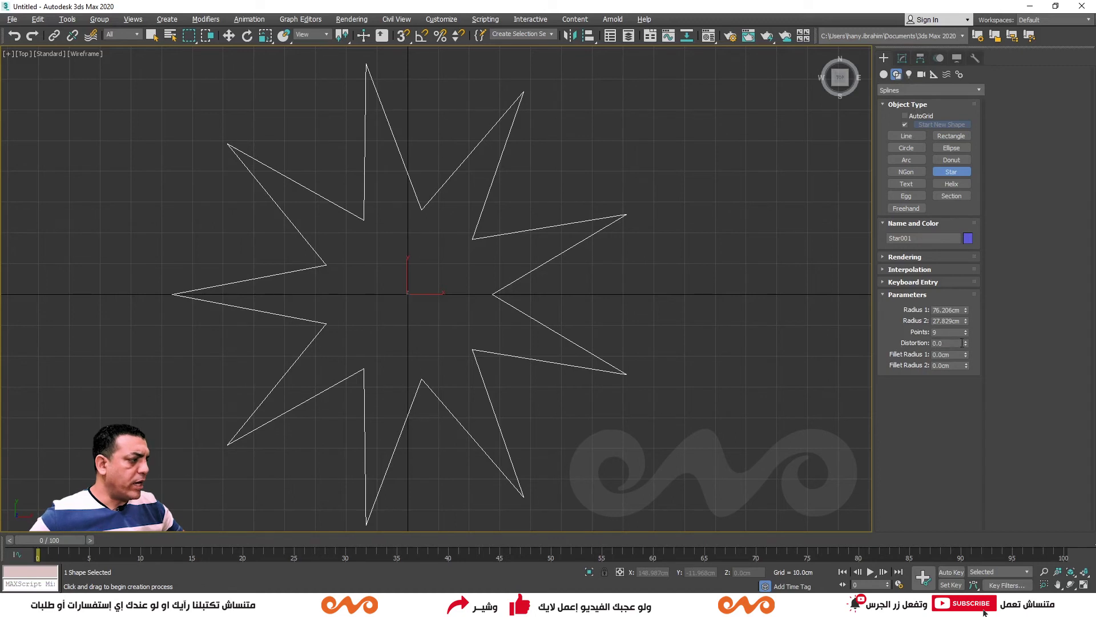
mouse_move(967, 347)
left_mouse_down()
mouse_move(926, 17)
mouse_move(956, 433)
mouse_move(794, 511)
left_mouse_up()
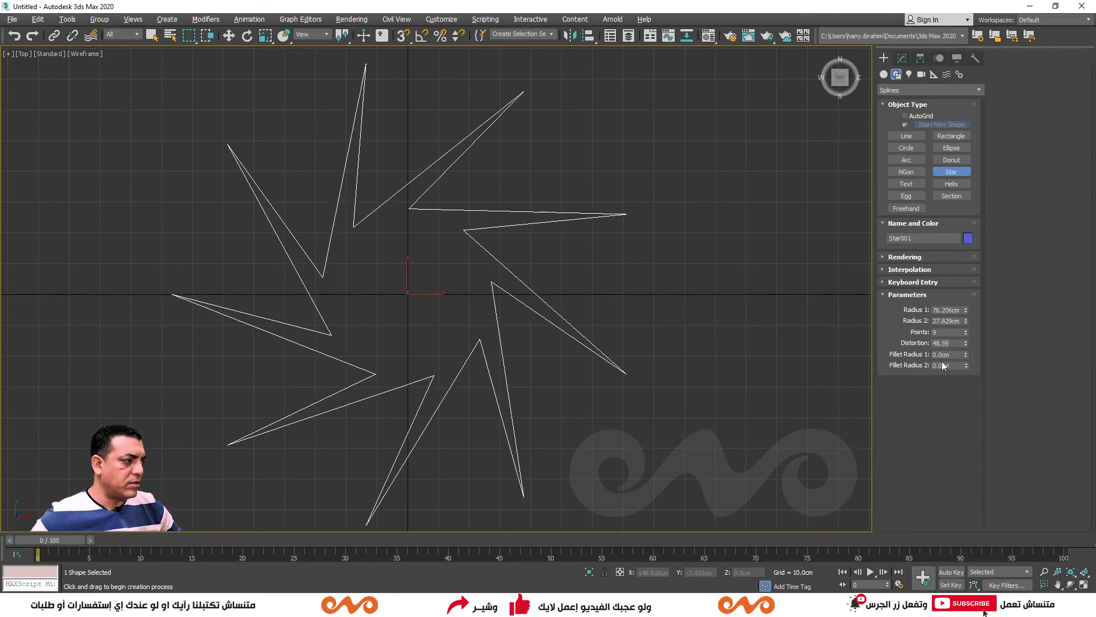
right_click(966, 346)
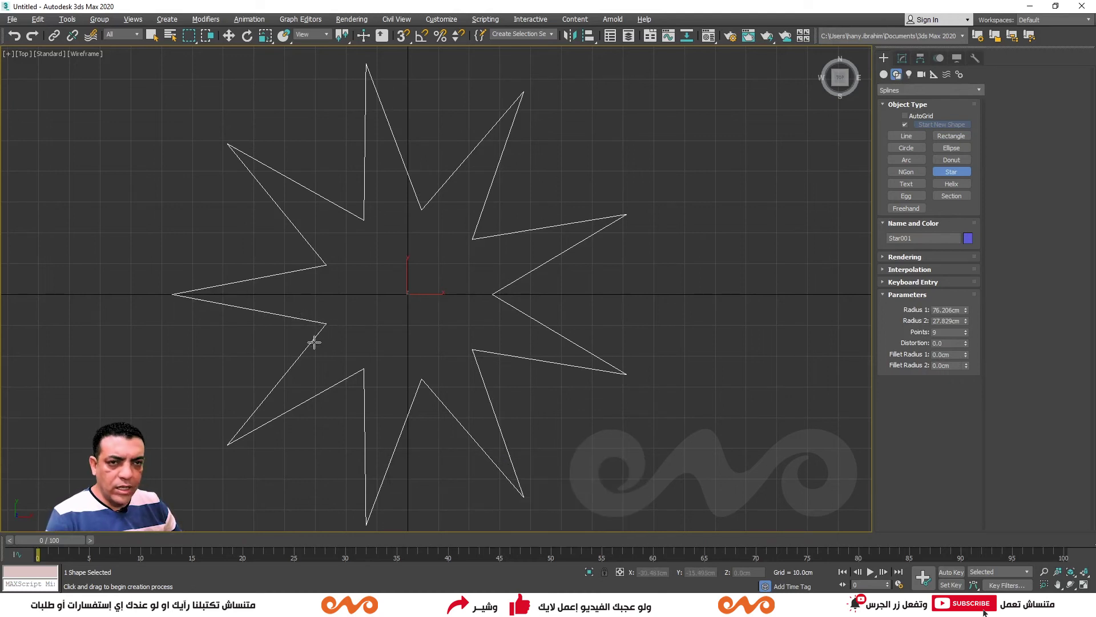
- Set Fillet Radius 1 to 15.48 cm, Fillet Radius 2 to 10.24 cm, and Points back to 5
mouse_move(965, 355)
left_mouse_down()
mouse_move(896, 147)
mouse_move(674, 264)
mouse_move(540, 464)
left_mouse_up()
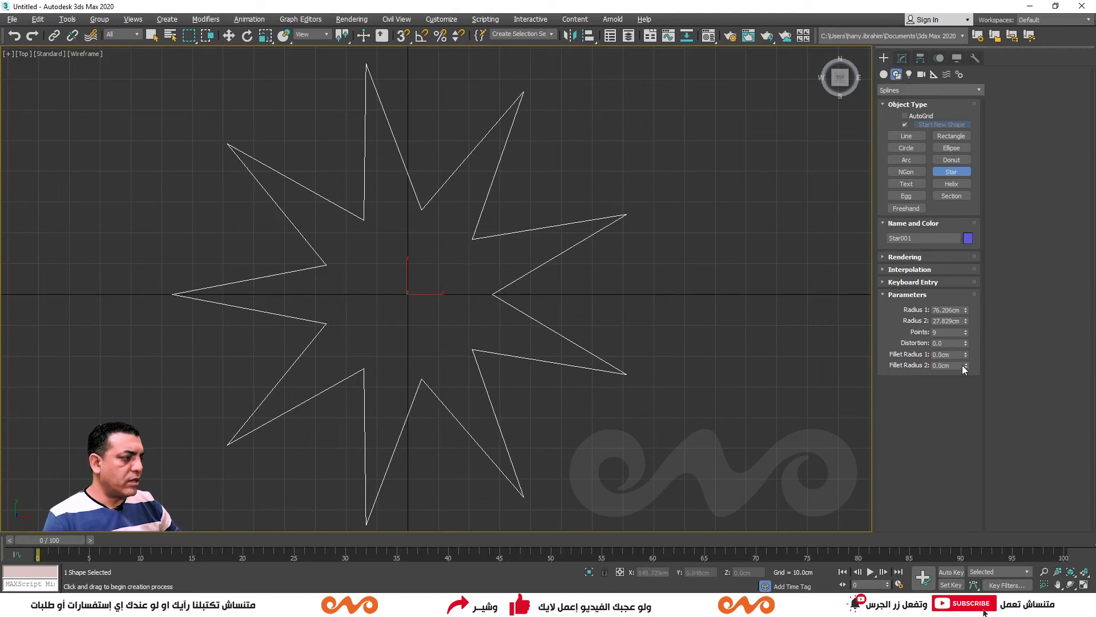
left_click_drag(966, 365, 884, 368)
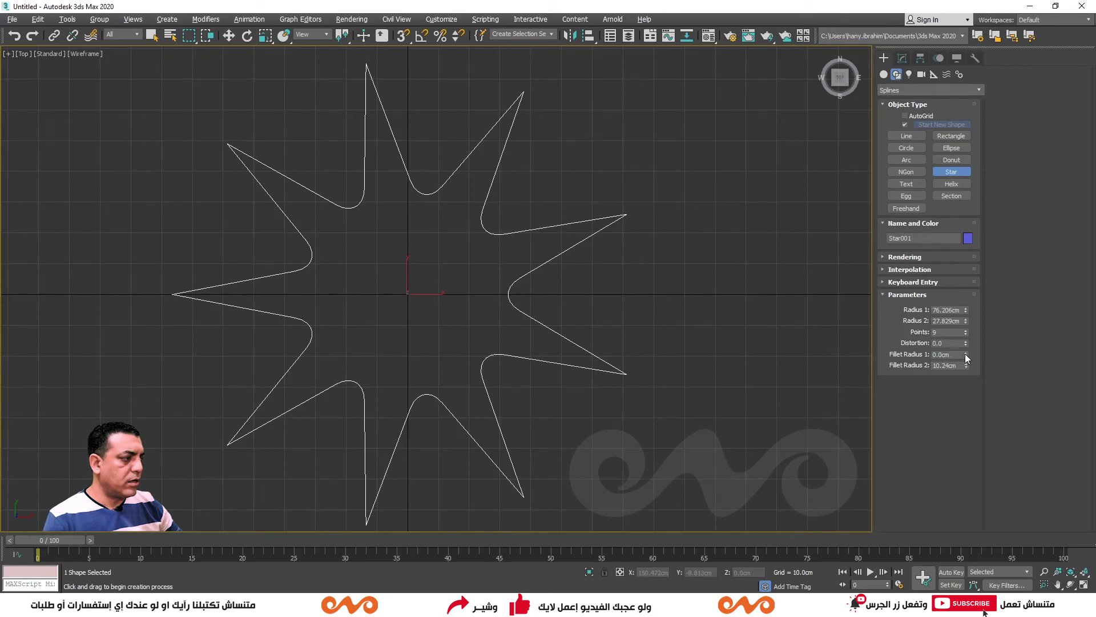
left_click_drag(966, 355, 915, 62)
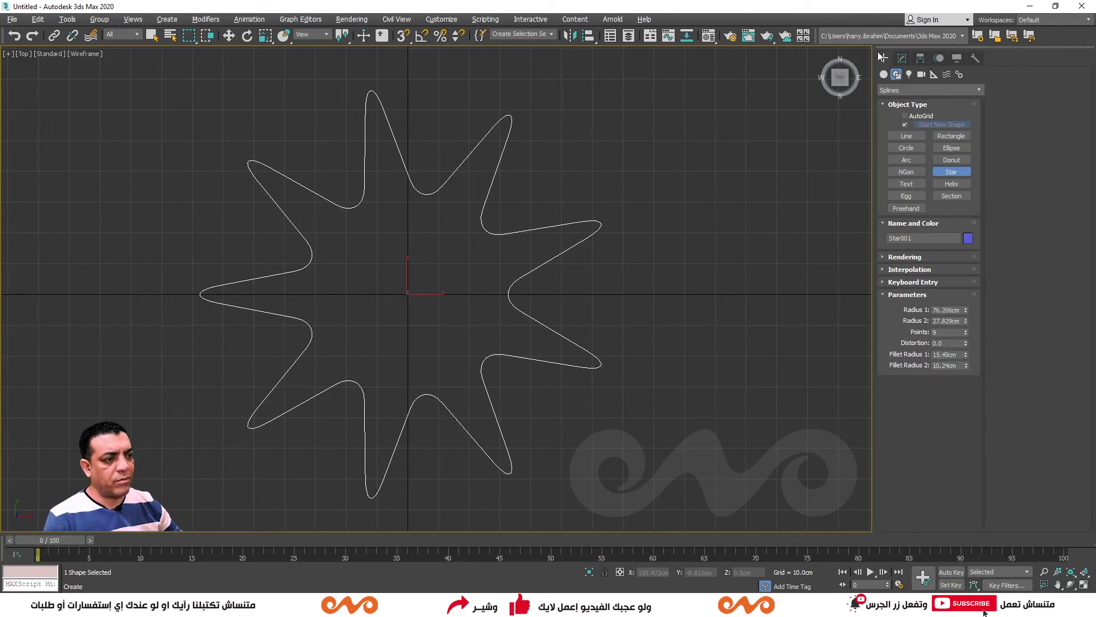
left_click_drag(967, 334, 965, 333)
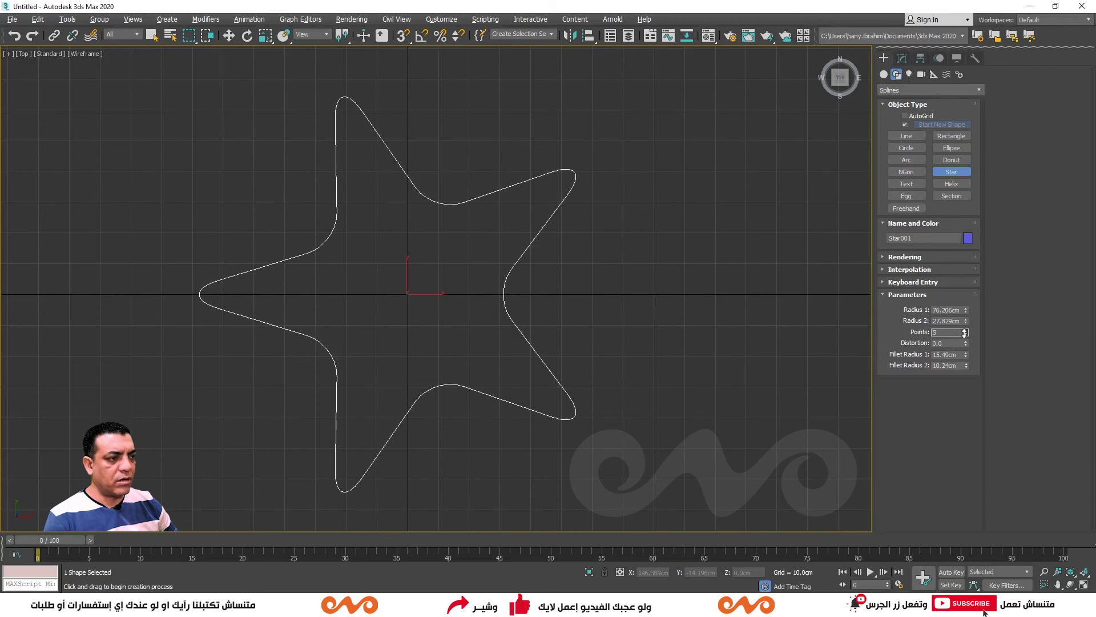
middle_click_drag(512, 307, 508, 305)
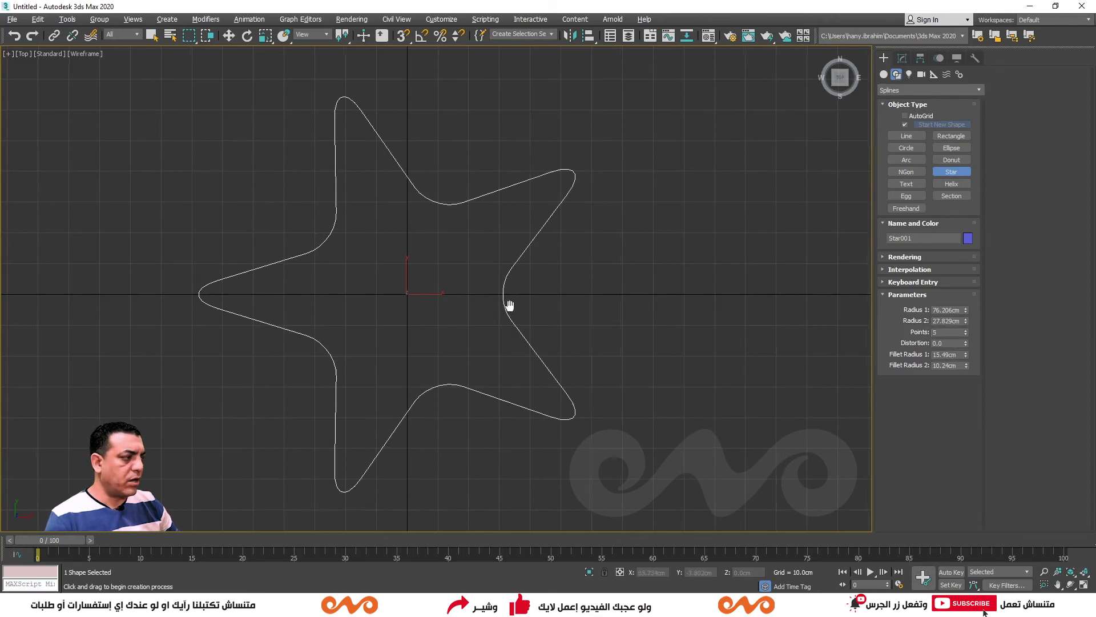
- Delete Star001, select the Helix spline, and maximize the Perspective viewport
key("Delete")
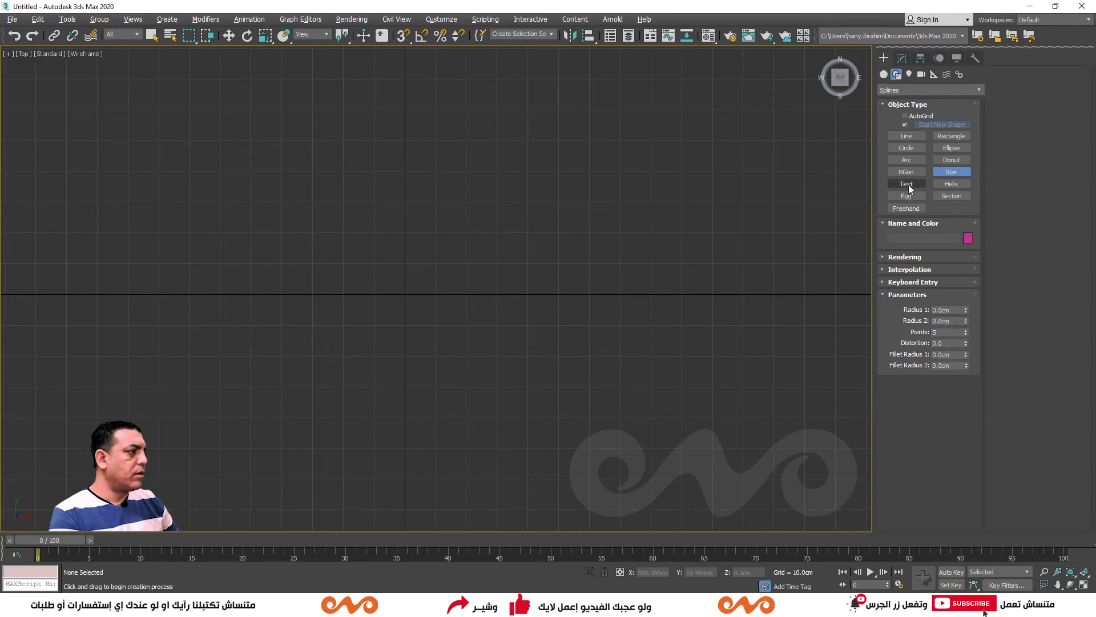
left_click(951, 184)
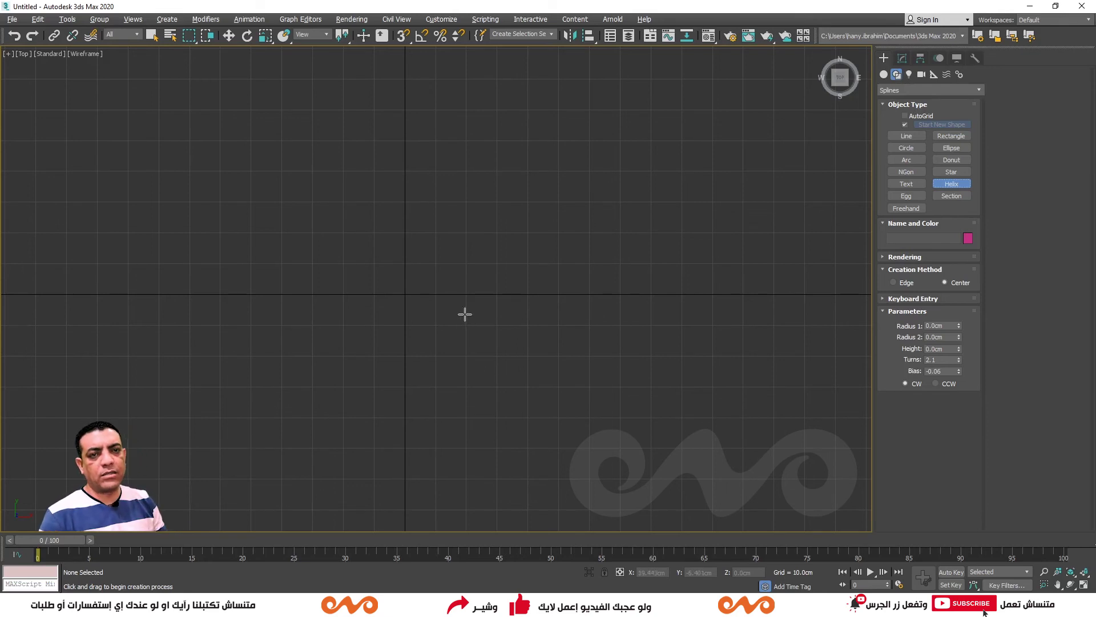
left_click(883, 73)
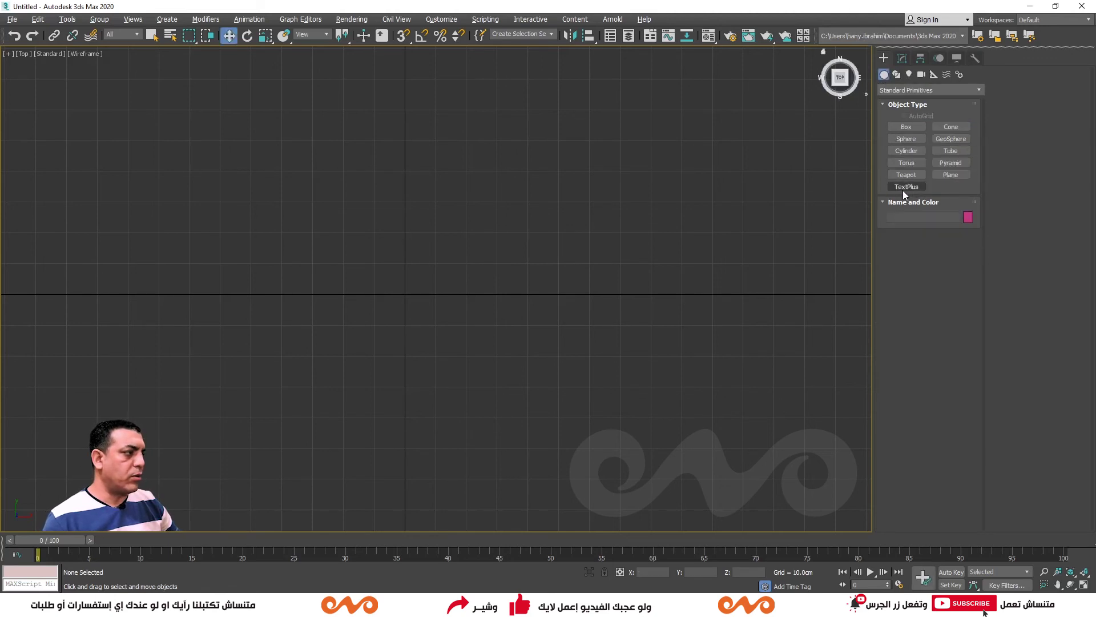
left_click(897, 75)
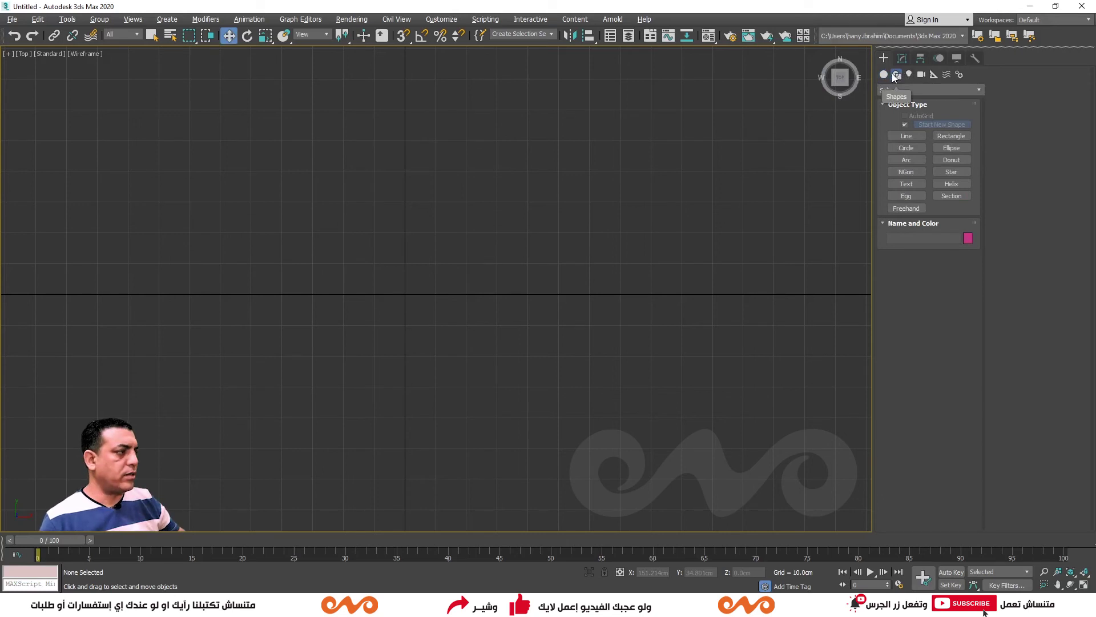
left_click(951, 183)
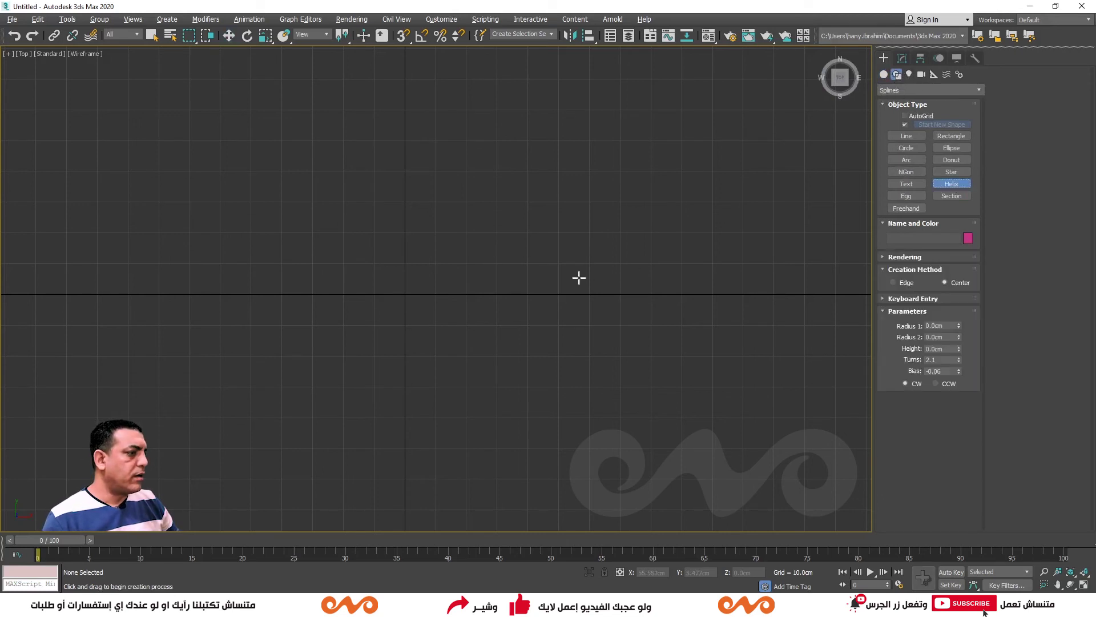
key("alt+w")
key("alt+w")
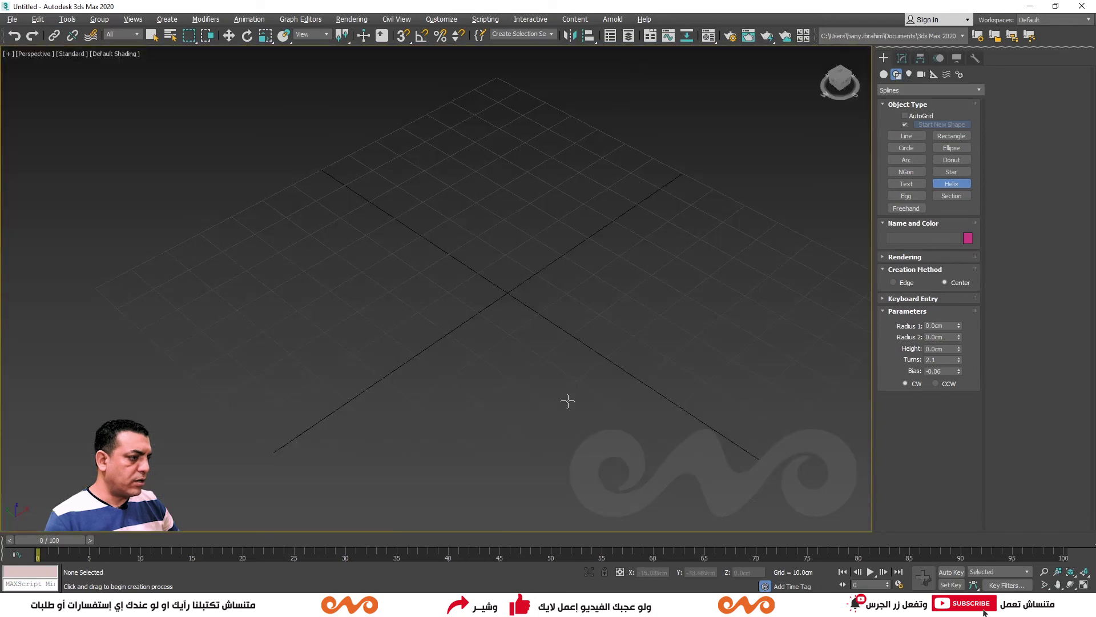
- Draw a helix in the Perspective view and enlarge its bottom radius
middle_click_drag(568, 399, 508, 370)
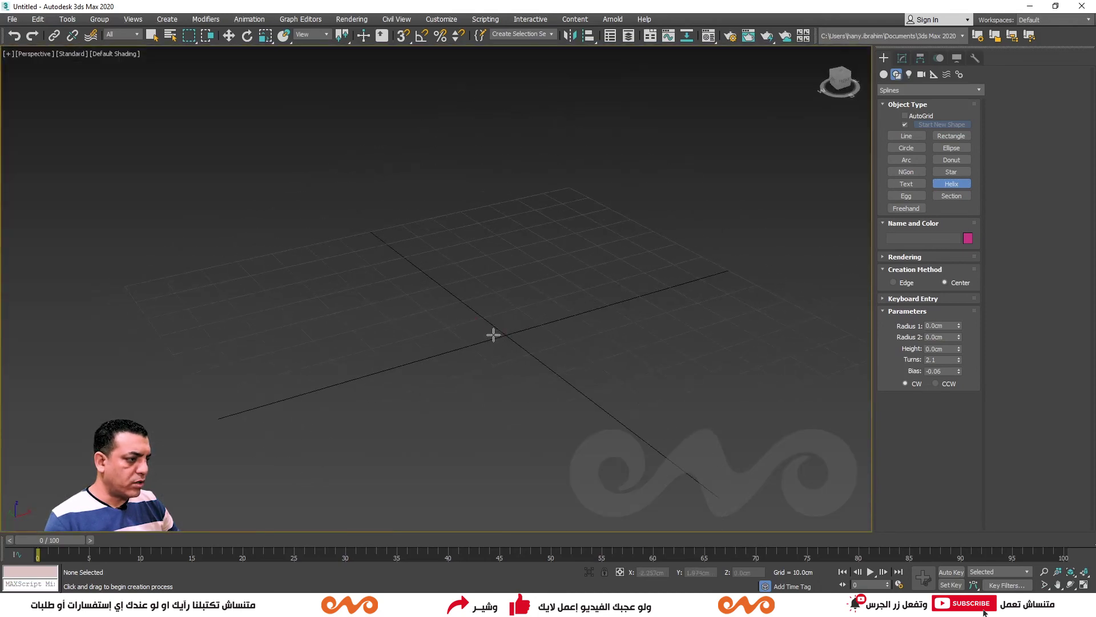
left_click_drag(494, 335, 534, 359)
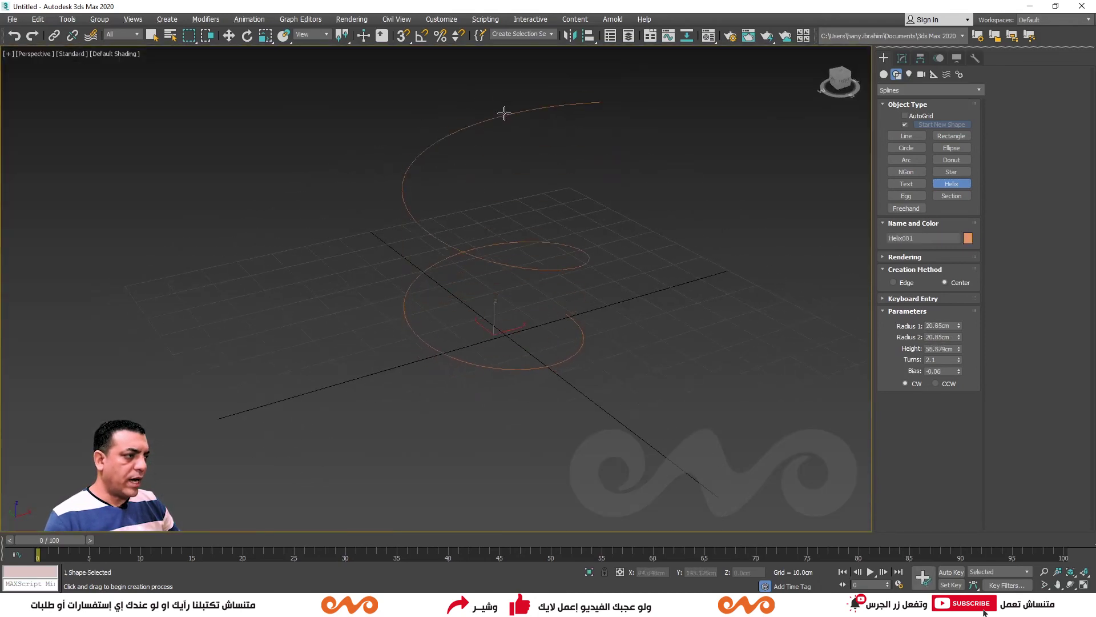
left_click(501, 89)
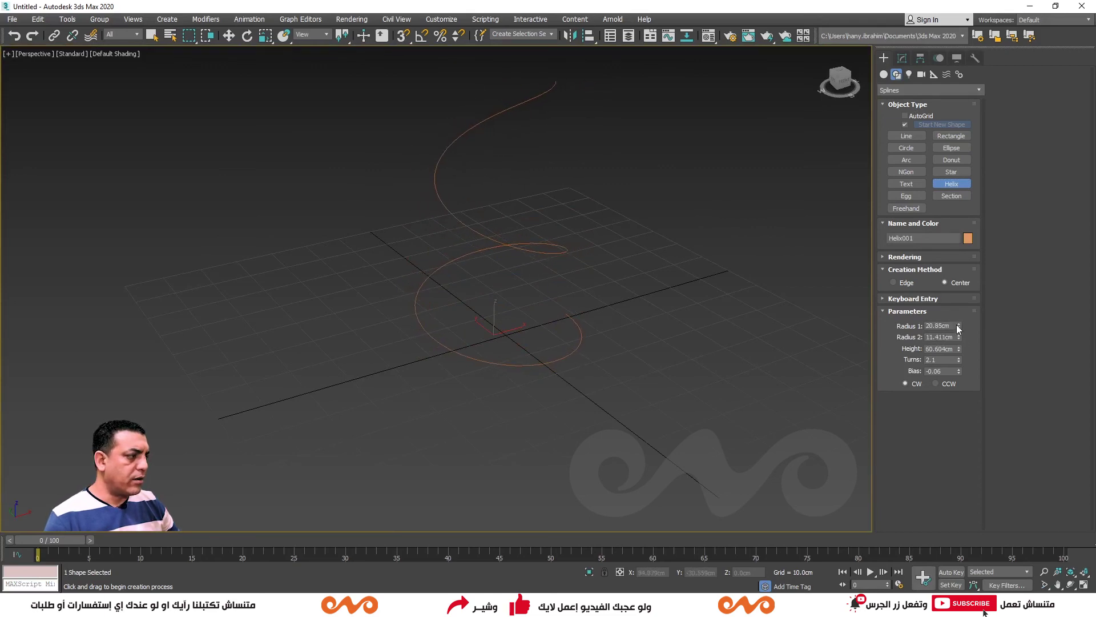
left_click_drag(957, 324, 959, 366)
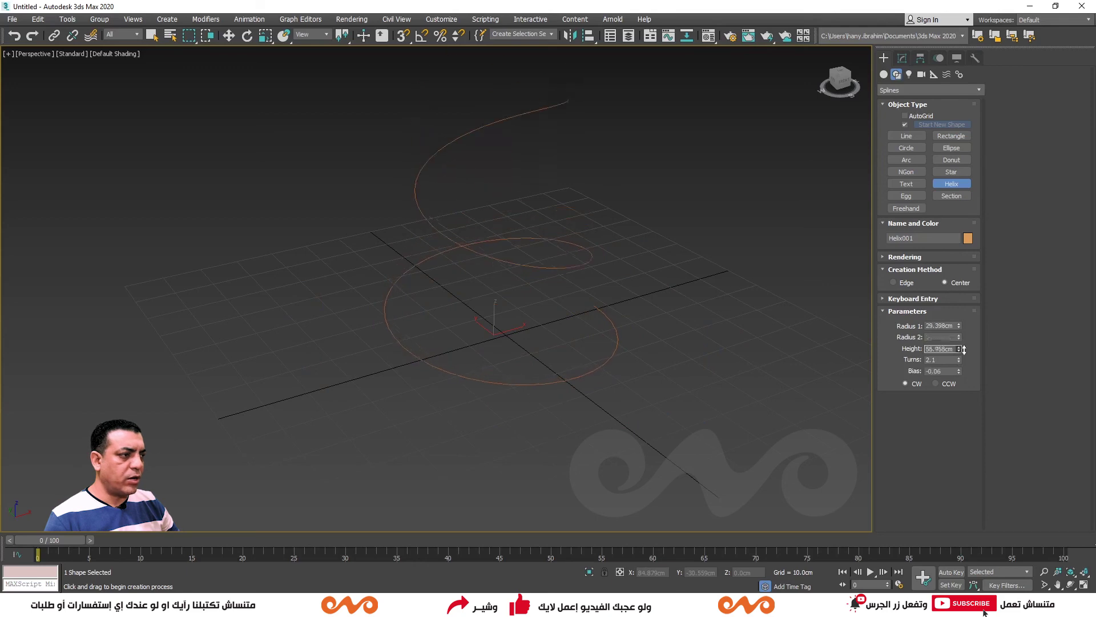
middle_click_drag(655, 405, 634, 392, "alt")
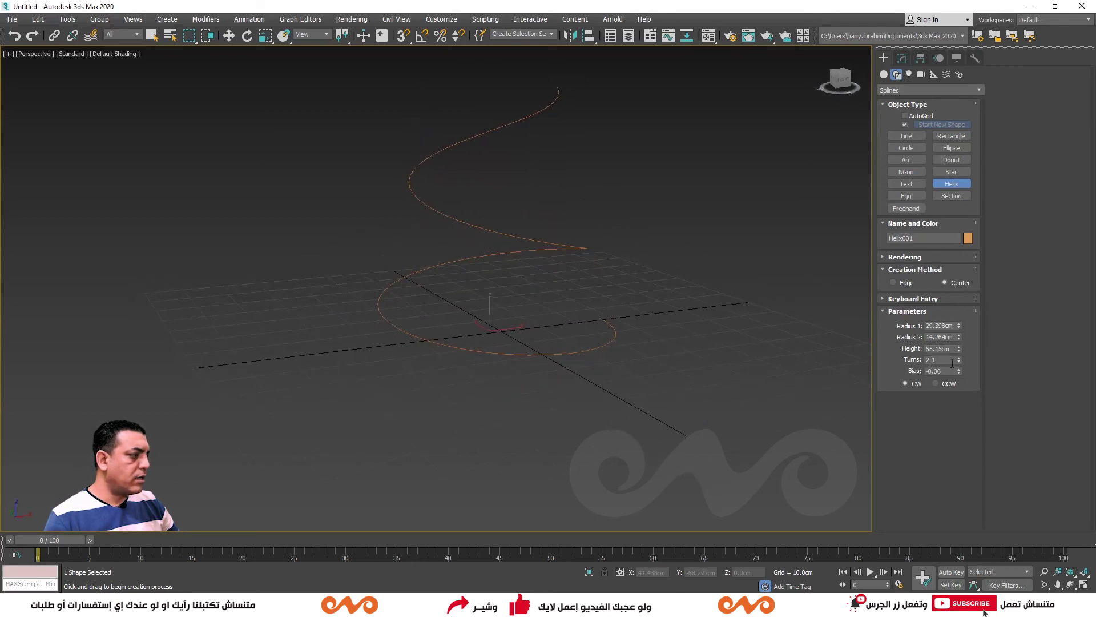
- Give the helix 6.279 turns and -0.68 bias, toggling CCW then back to CW
left_click_drag(959, 360, 952, 246)
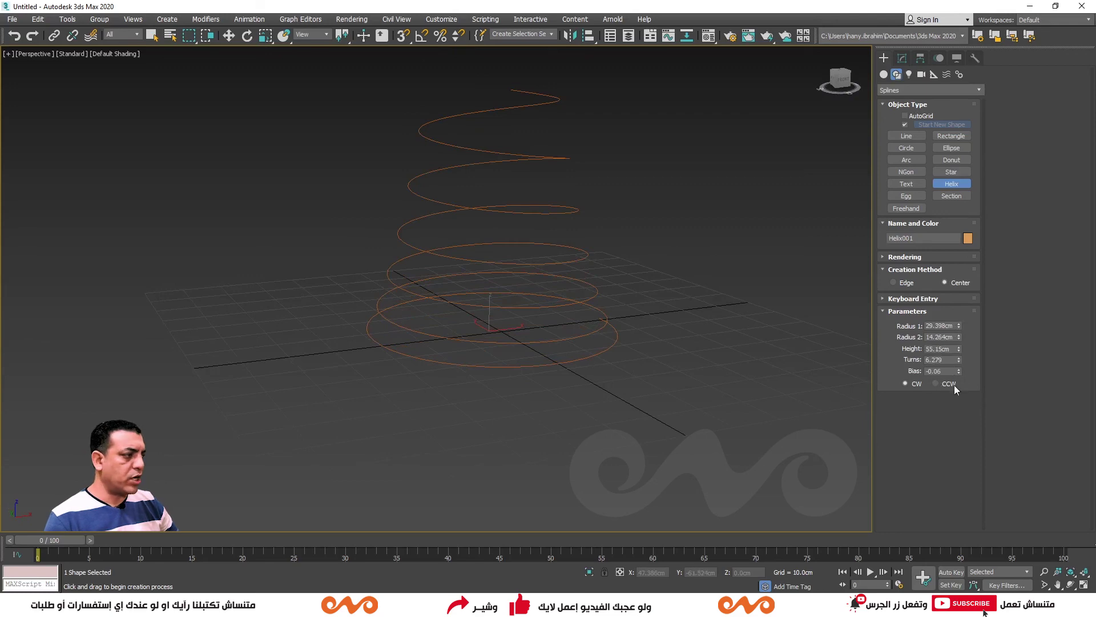
mouse_move(959, 371)
left_mouse_down()
mouse_move(949, 370)
mouse_move(949, 419)
mouse_move(950, 406)
left_mouse_up()
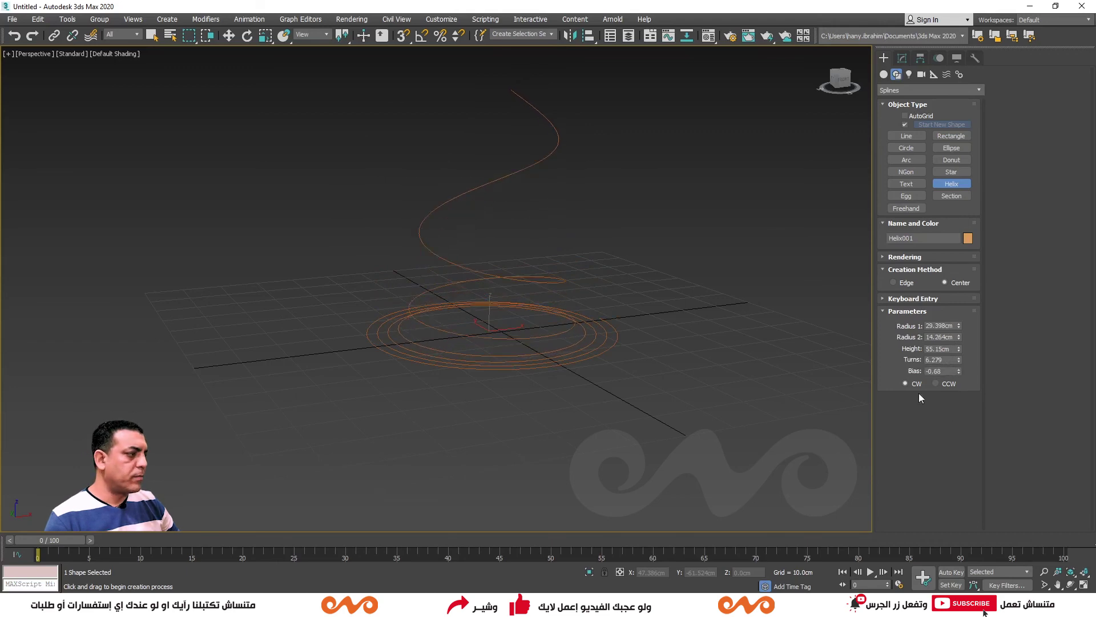
mouse_move(642, 359)
middle_mouse_down("alt")
mouse_move(606, 384)
mouse_move(575, 281)
middle_mouse_up("alt")
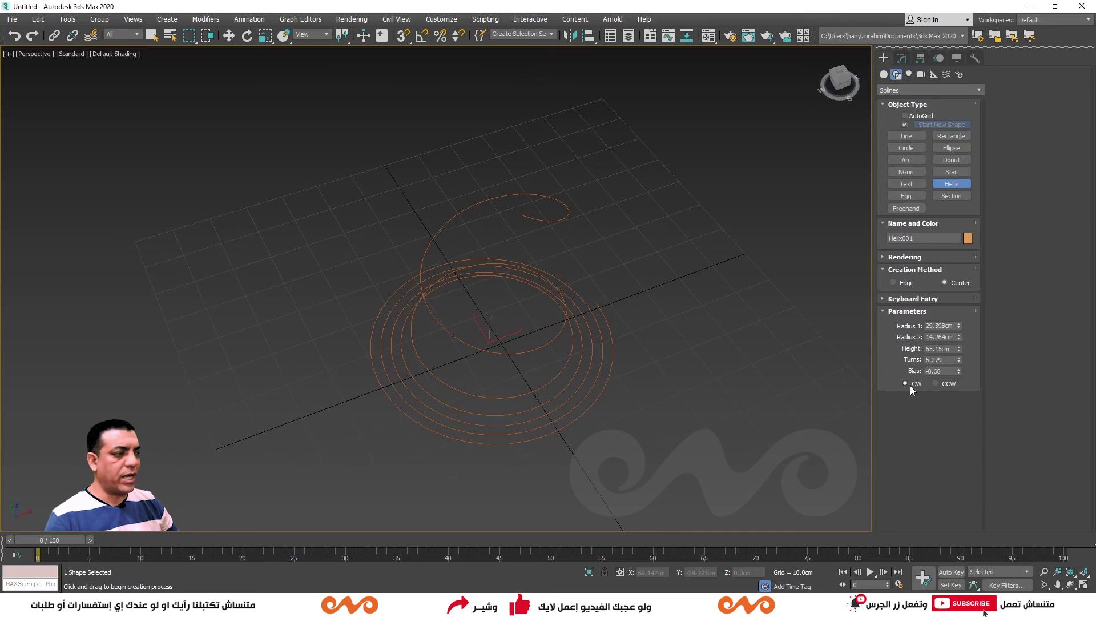
left_click(949, 383)
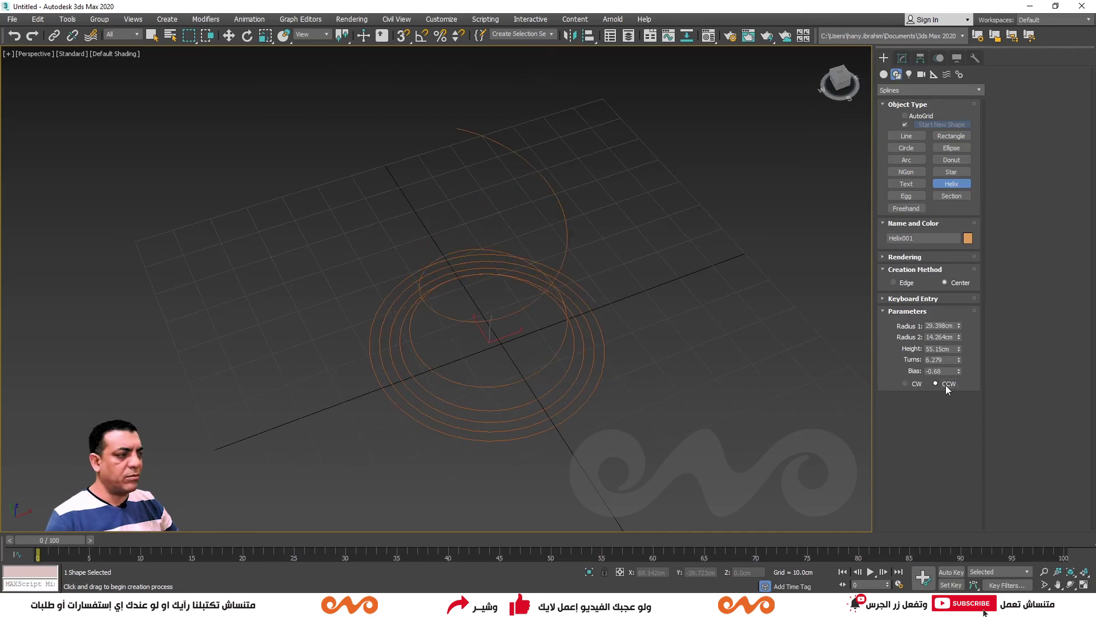
left_click(905, 383)
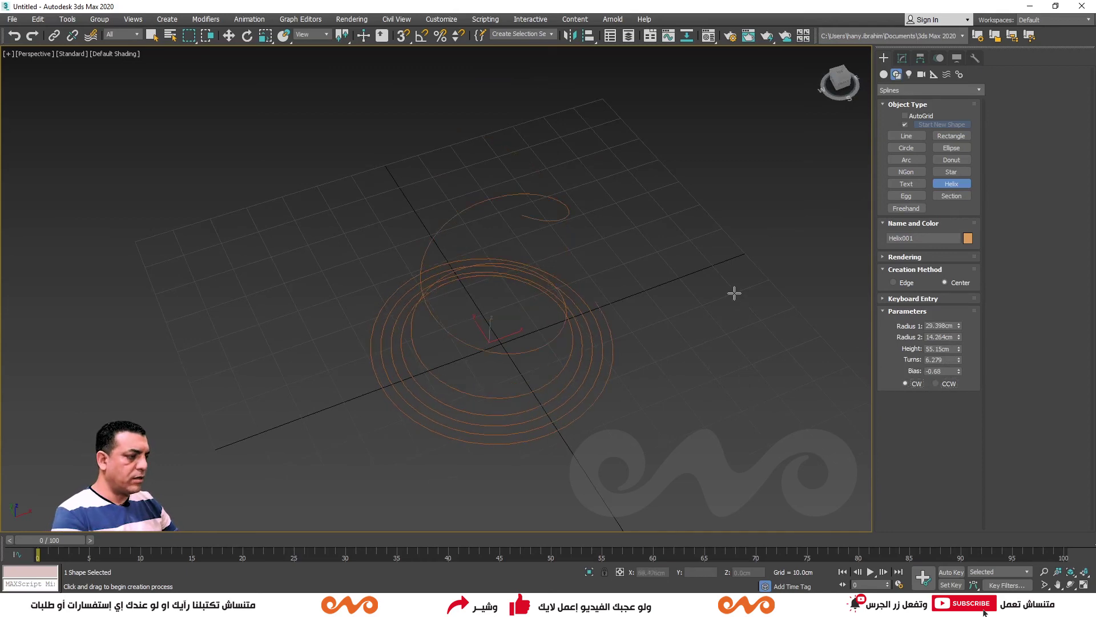
left_click(908, 196)
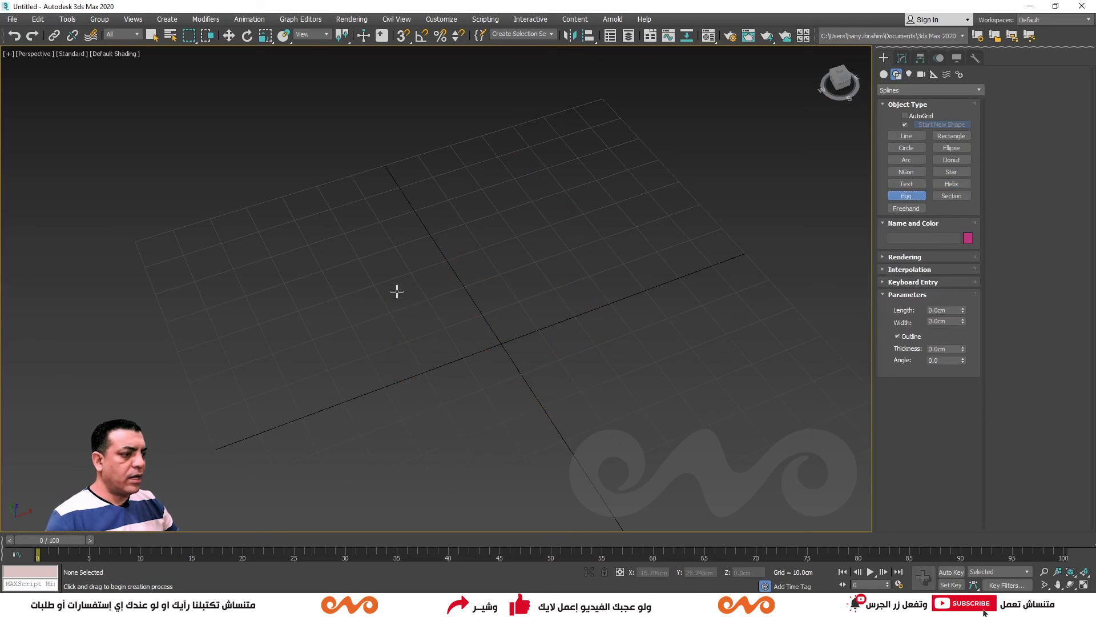
- Start and cancel one egg, then draw an outlined egg shape on the grid
mouse_move(396, 289)
left_mouse_down()
mouse_move(505, 386)
mouse_move(553, 285)
left_mouse_up()
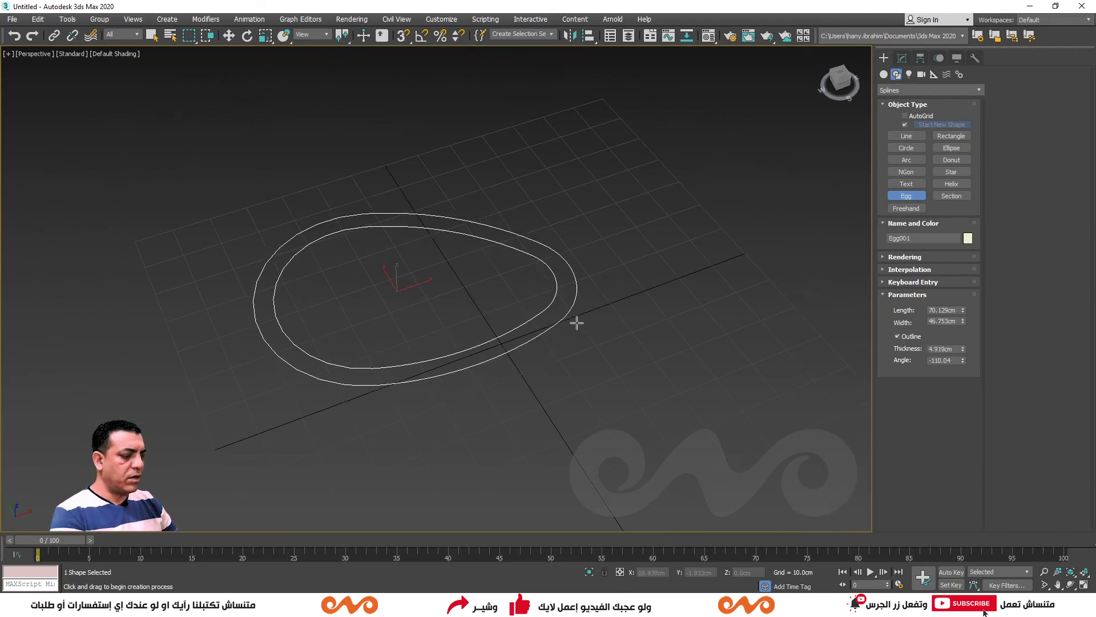
right_click(691, 325)
mouse_move(449, 319)
left_mouse_down()
mouse_move(539, 307)
mouse_move(632, 323)
left_mouse_up()
left_click(951, 196)
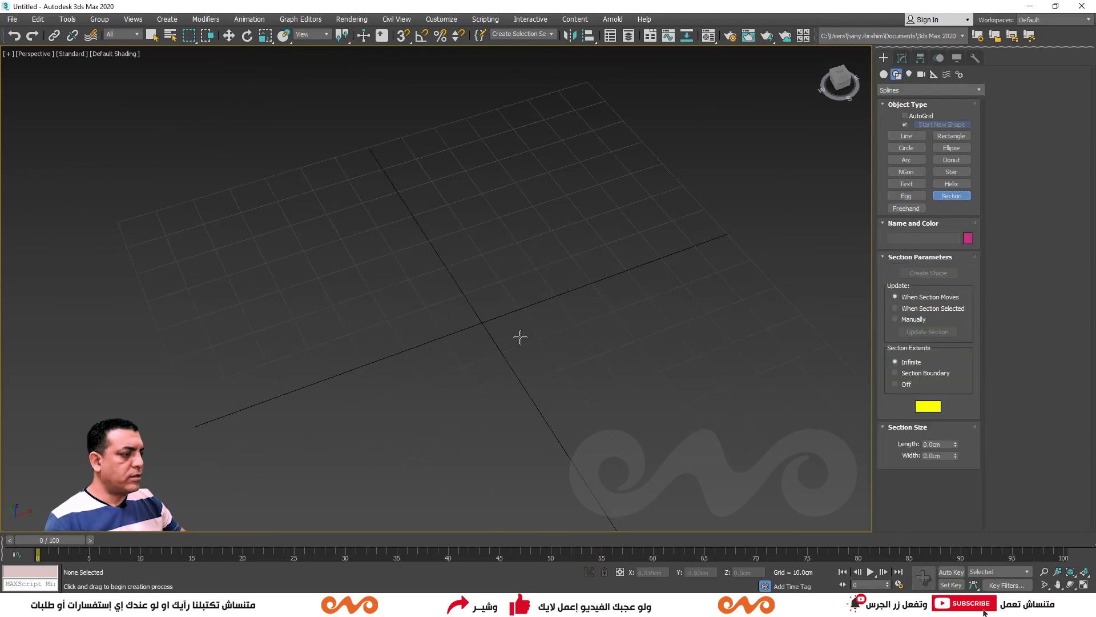
- Drag out a section plane, then sketch a freehand curve across the viewport
left_click_drag(482, 324, 417, 486)
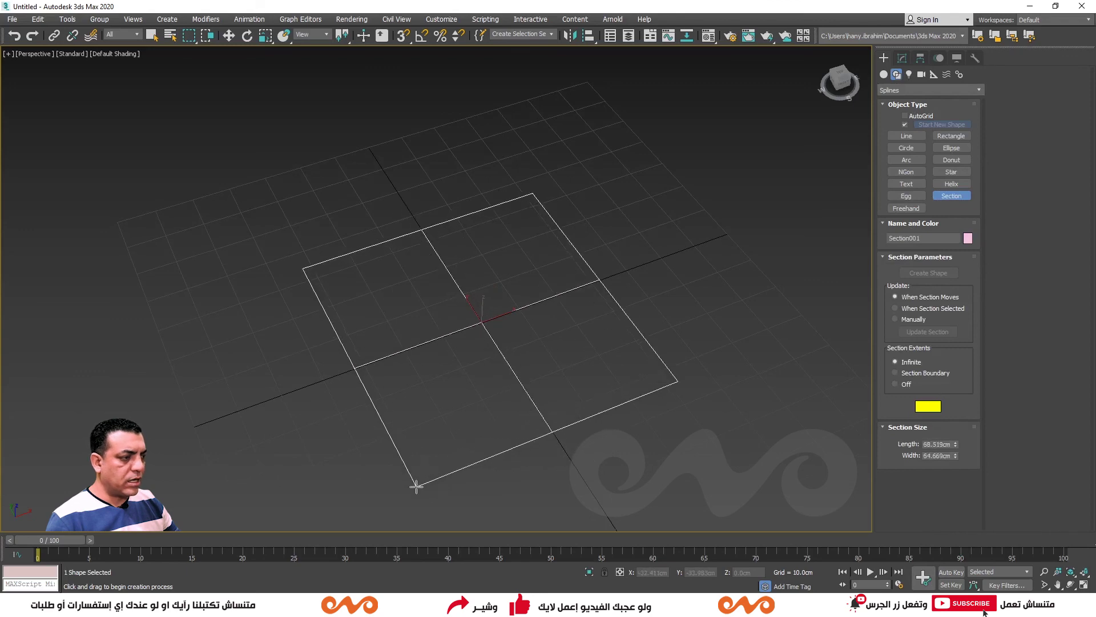
left_click(905, 209)
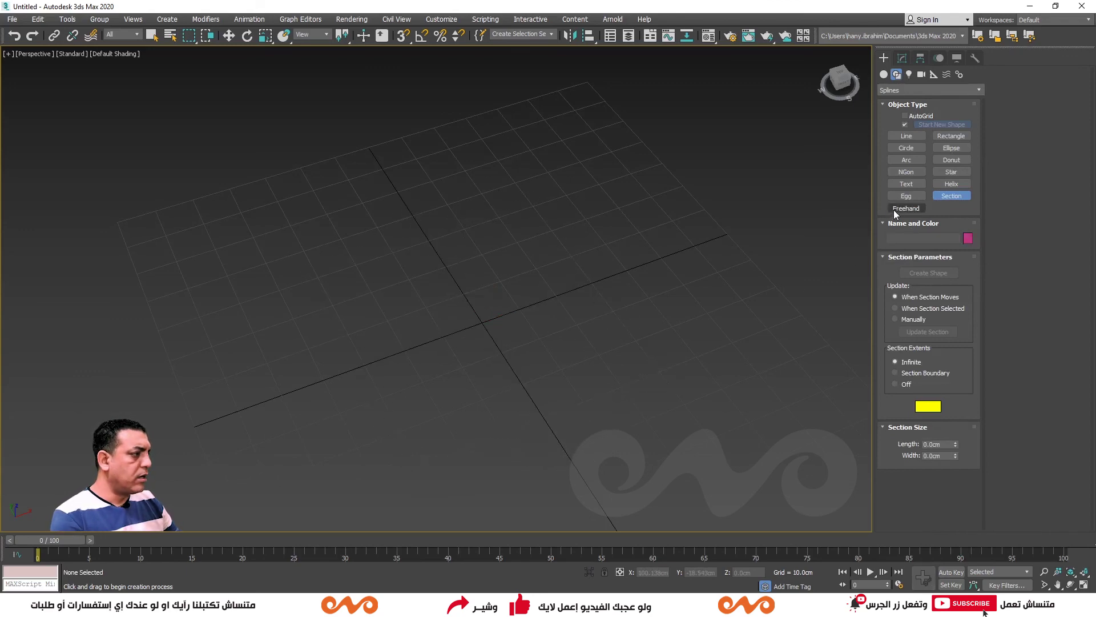
mouse_move(625, 194)
left_mouse_down()
mouse_move(492, 277)
mouse_move(382, 421)
mouse_move(158, 298)
left_mouse_up()
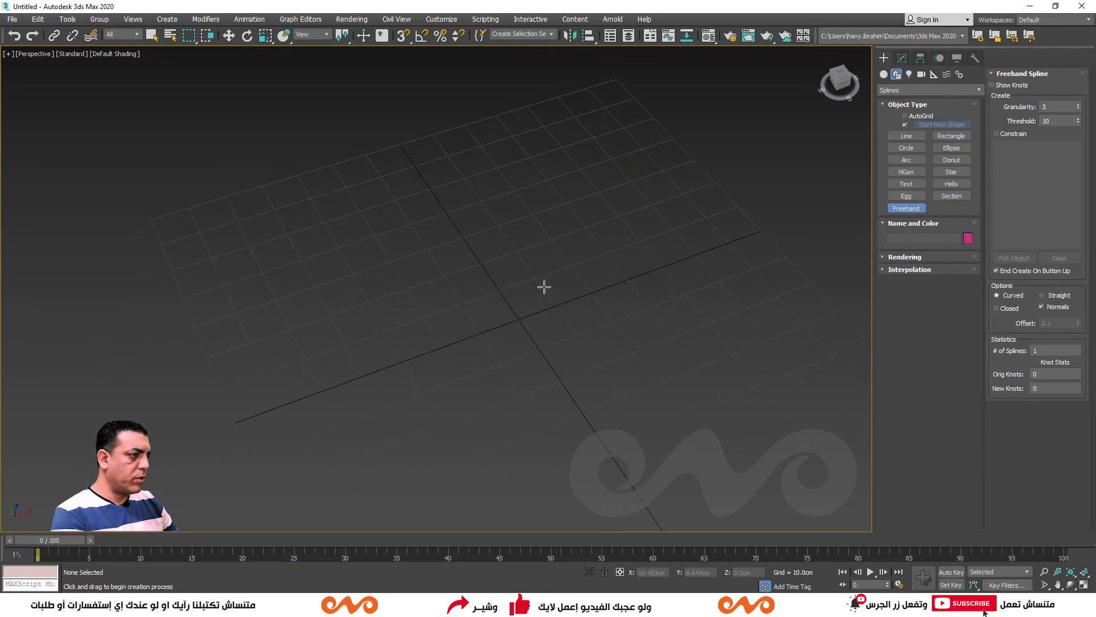
right_click(582, 357)
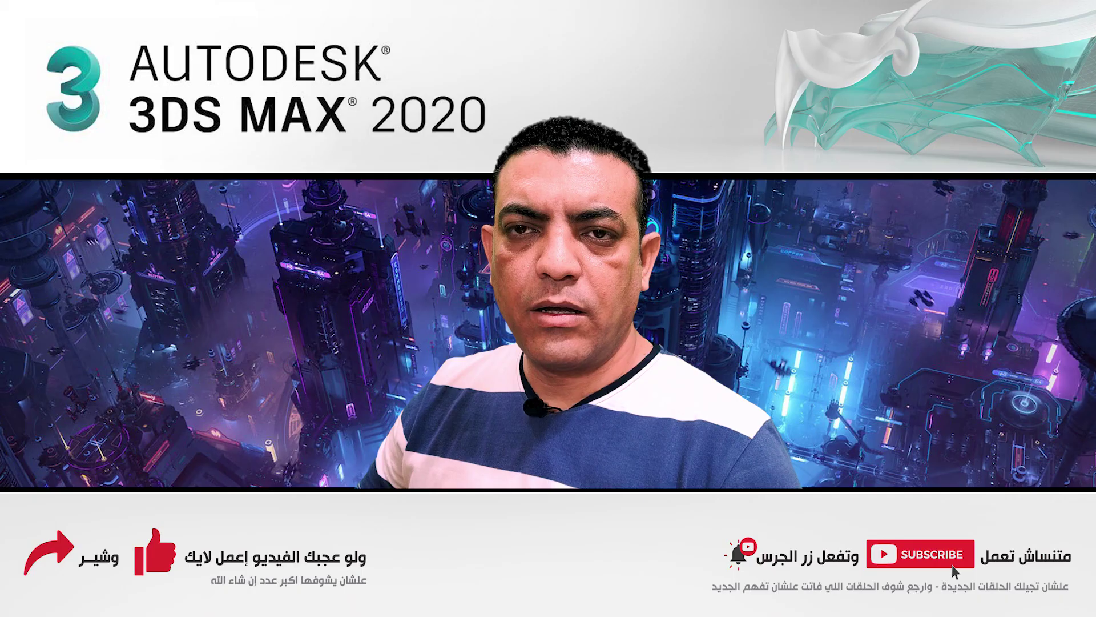